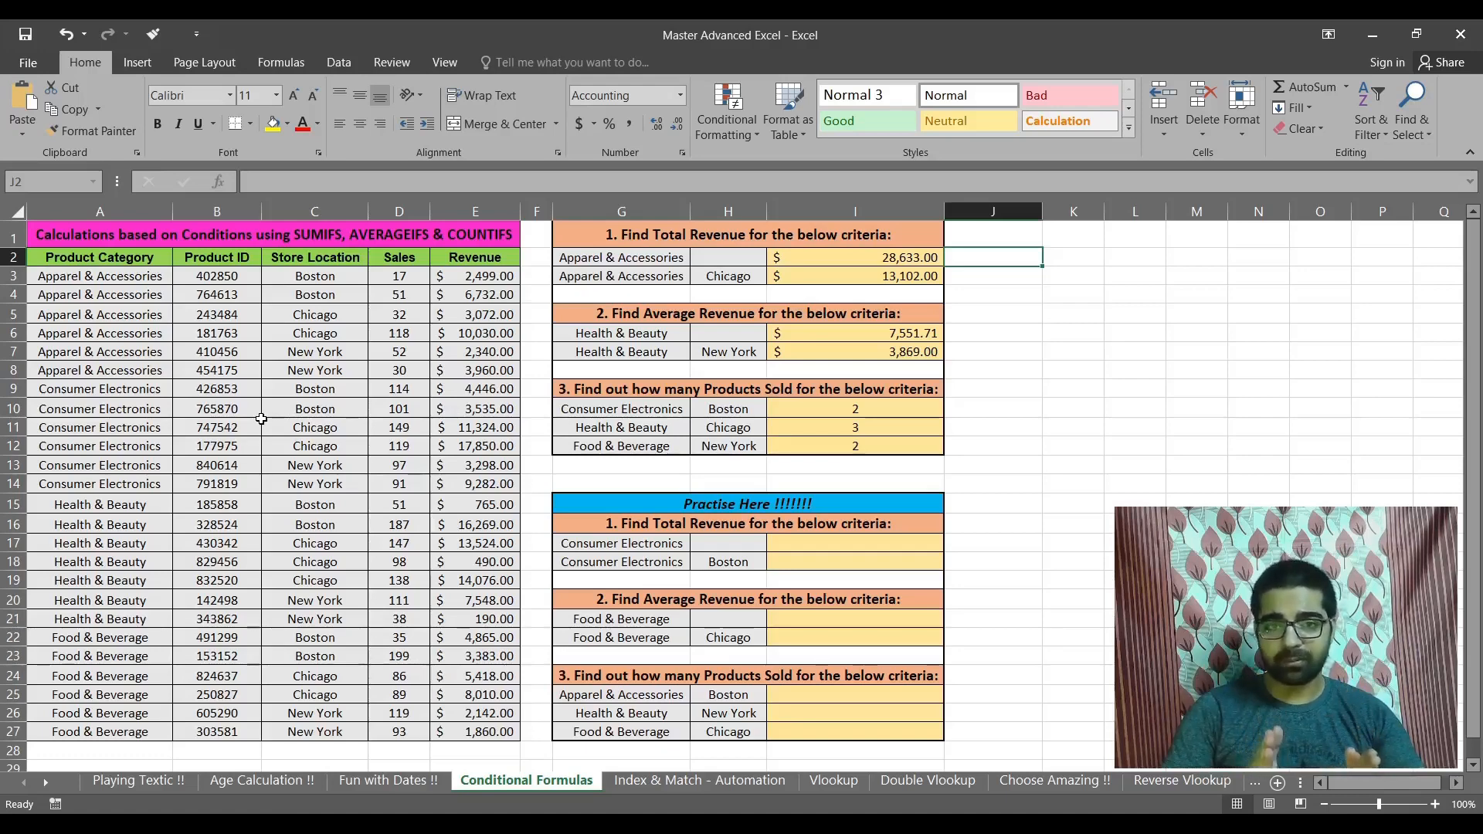
Review the product sales table and the solved criteria blocks, and widen column J slightly
drag(116, 259, 476, 728)
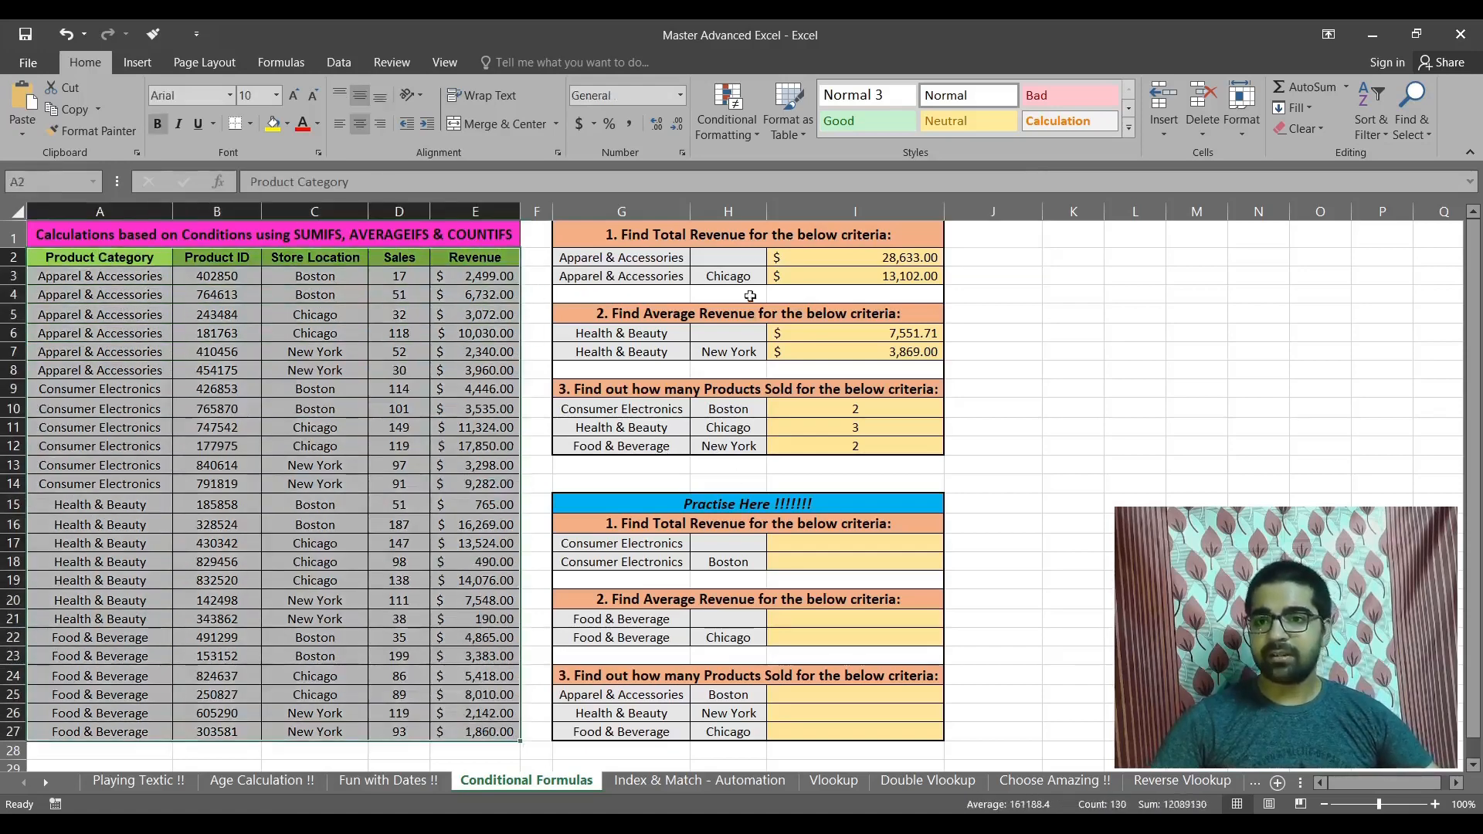
drag(732, 232, 714, 446)
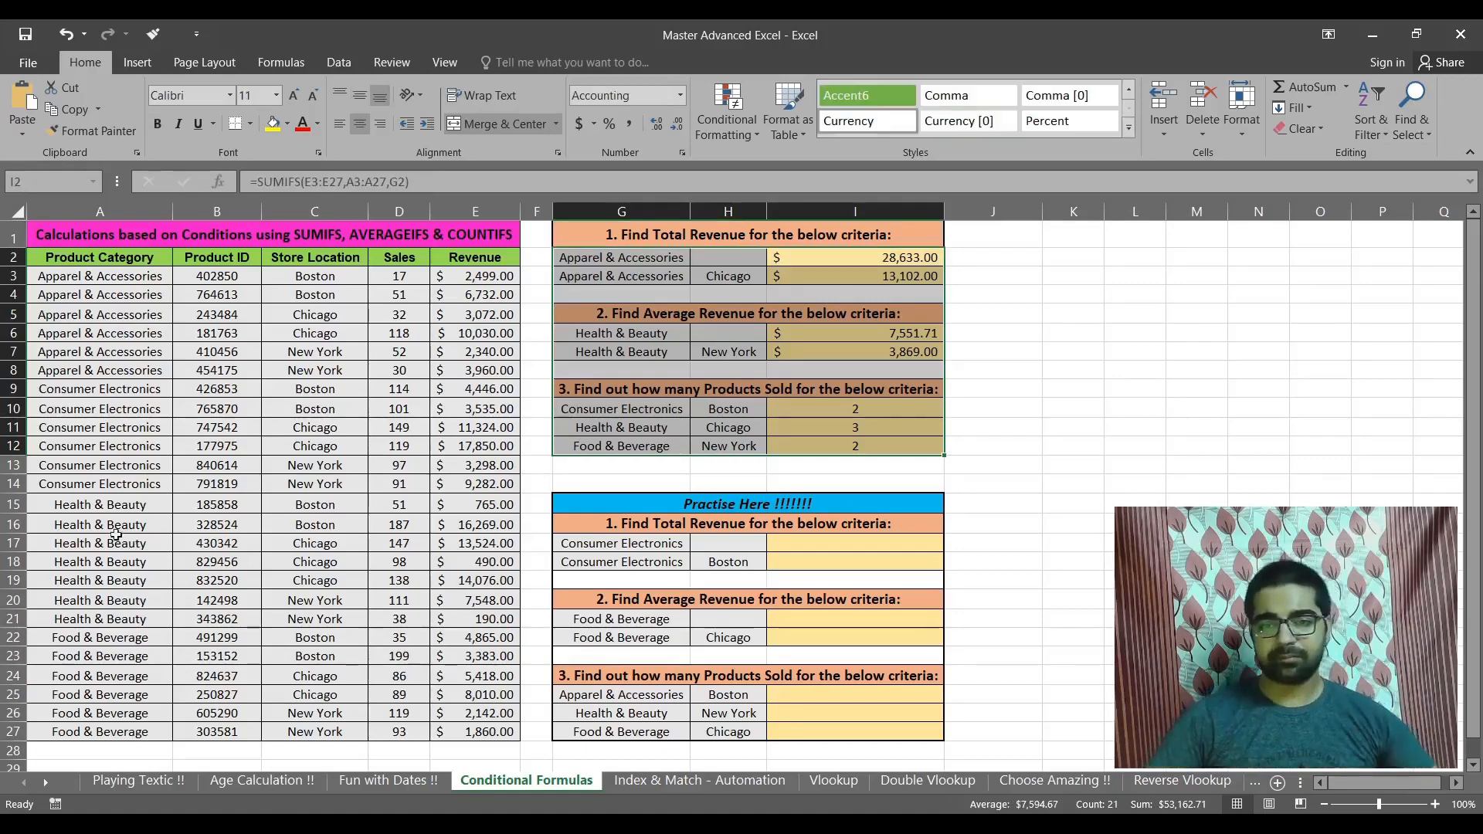
click(1045, 363)
drag(1043, 211, 1052, 211)
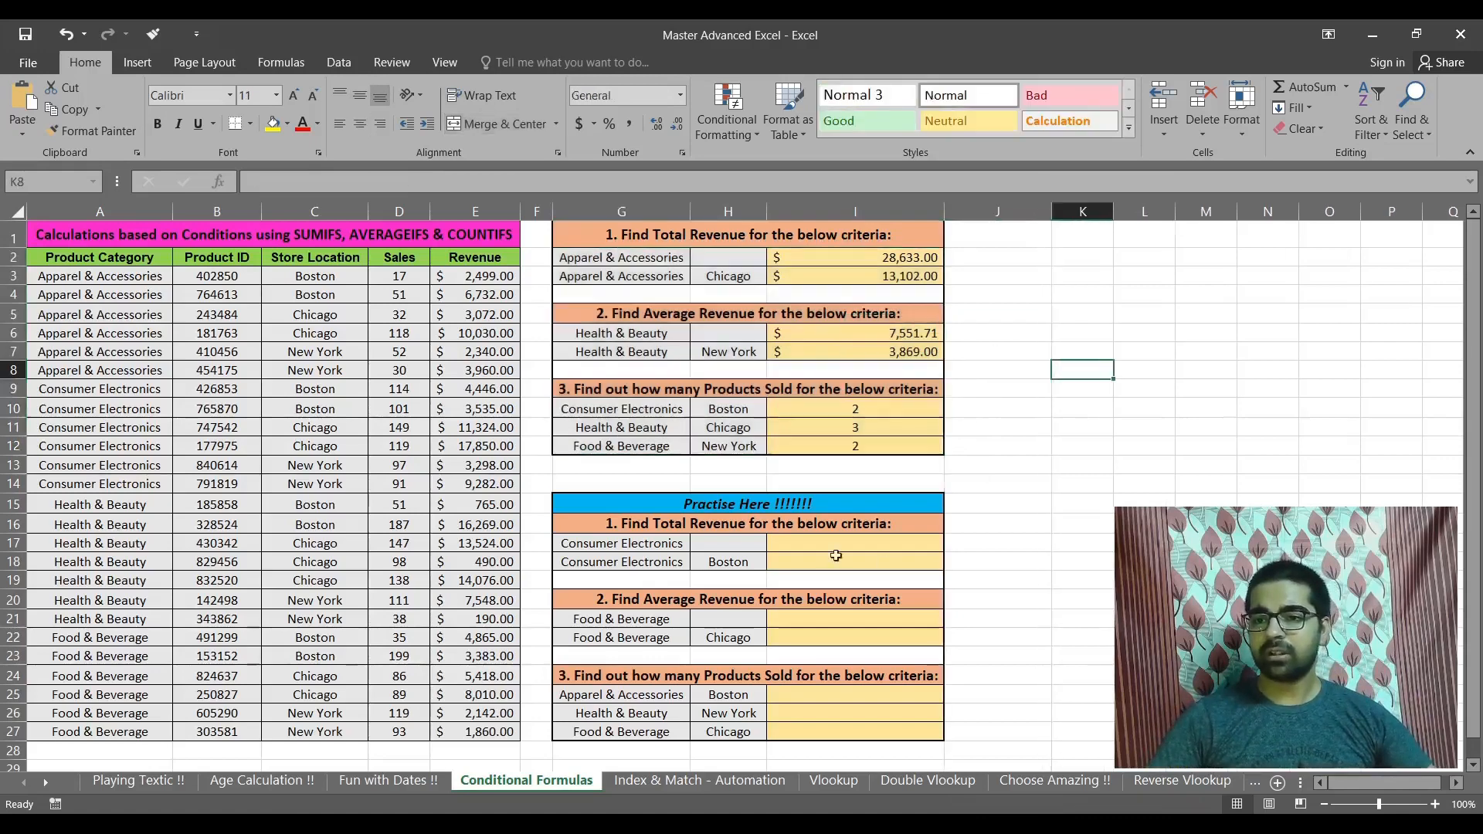
Examine the solved results in column I, the Revenue values in column E, and the two criteria rows for total revenue
click(1012, 259)
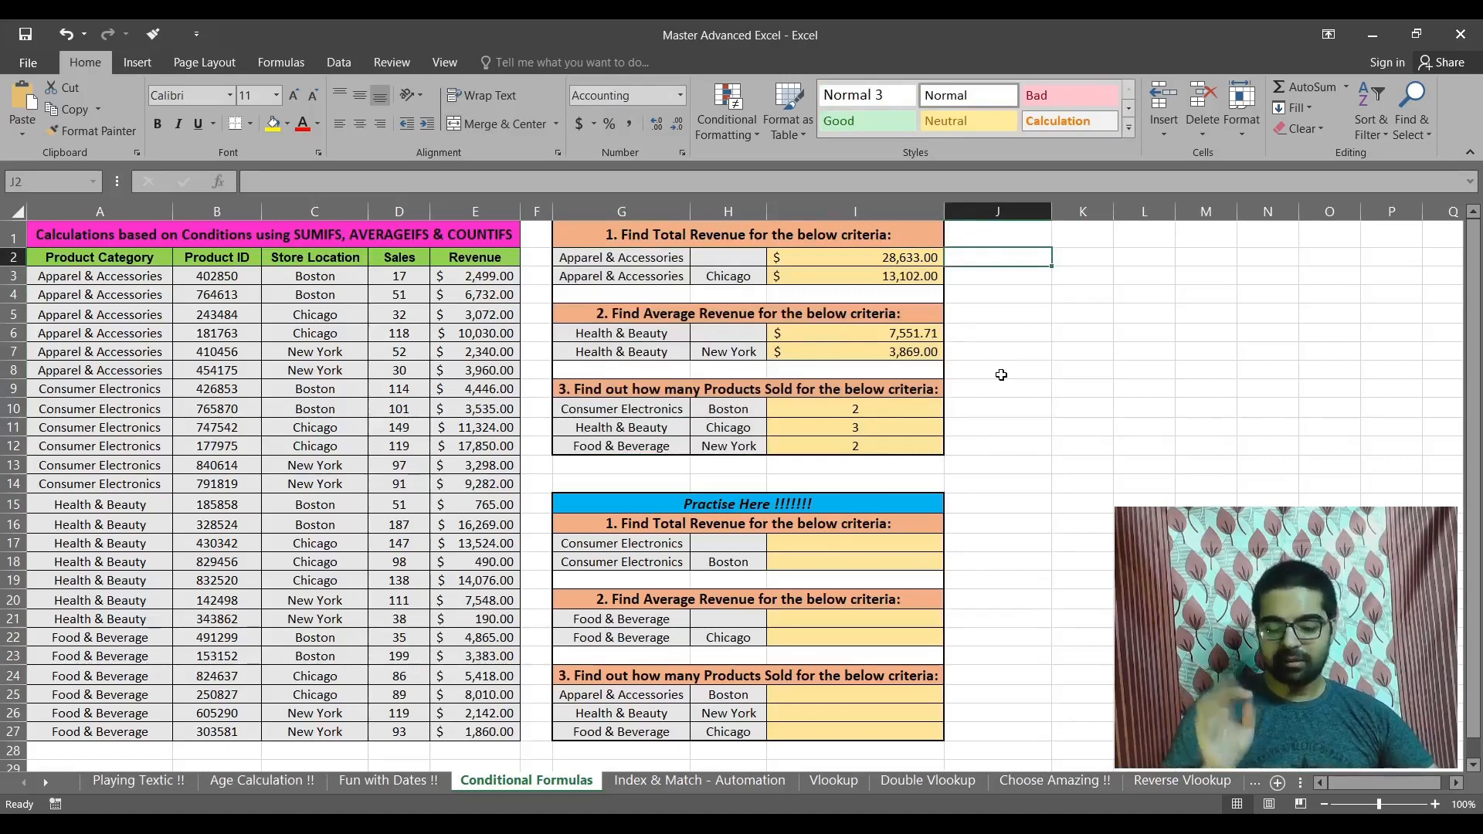
key(Left)
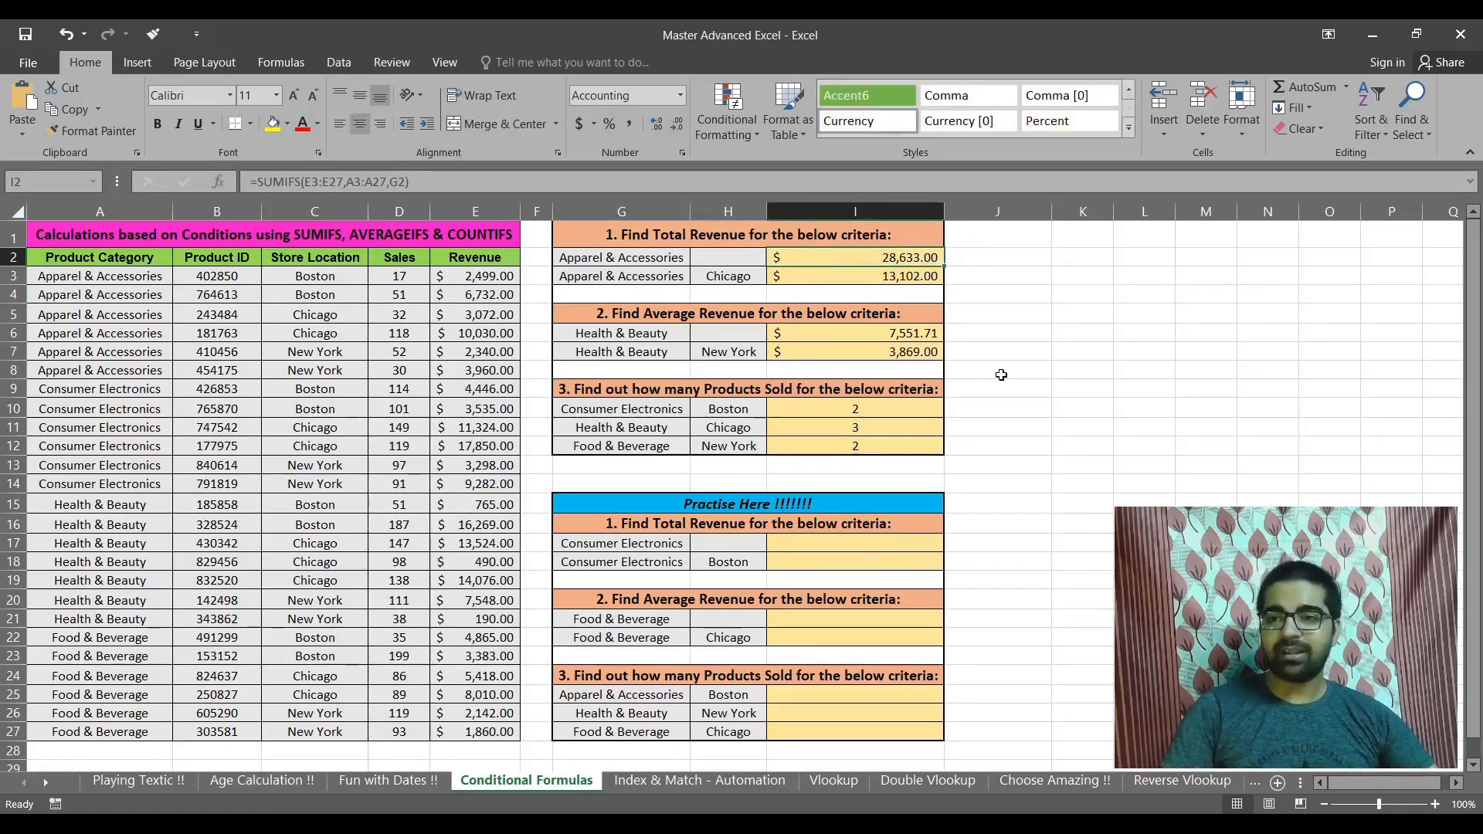
key(Right)
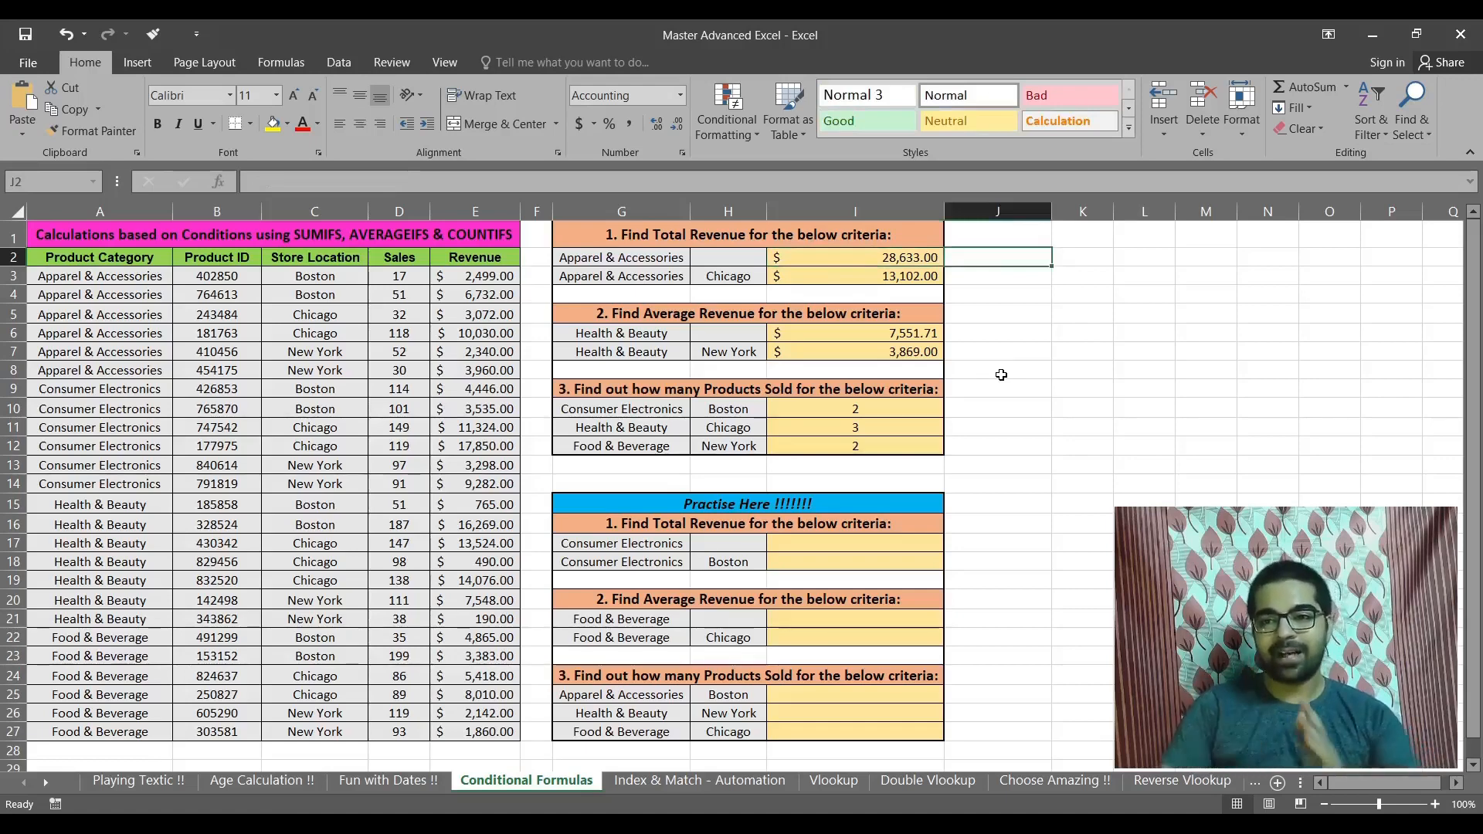
drag(880, 262, 855, 468)
click(1007, 259)
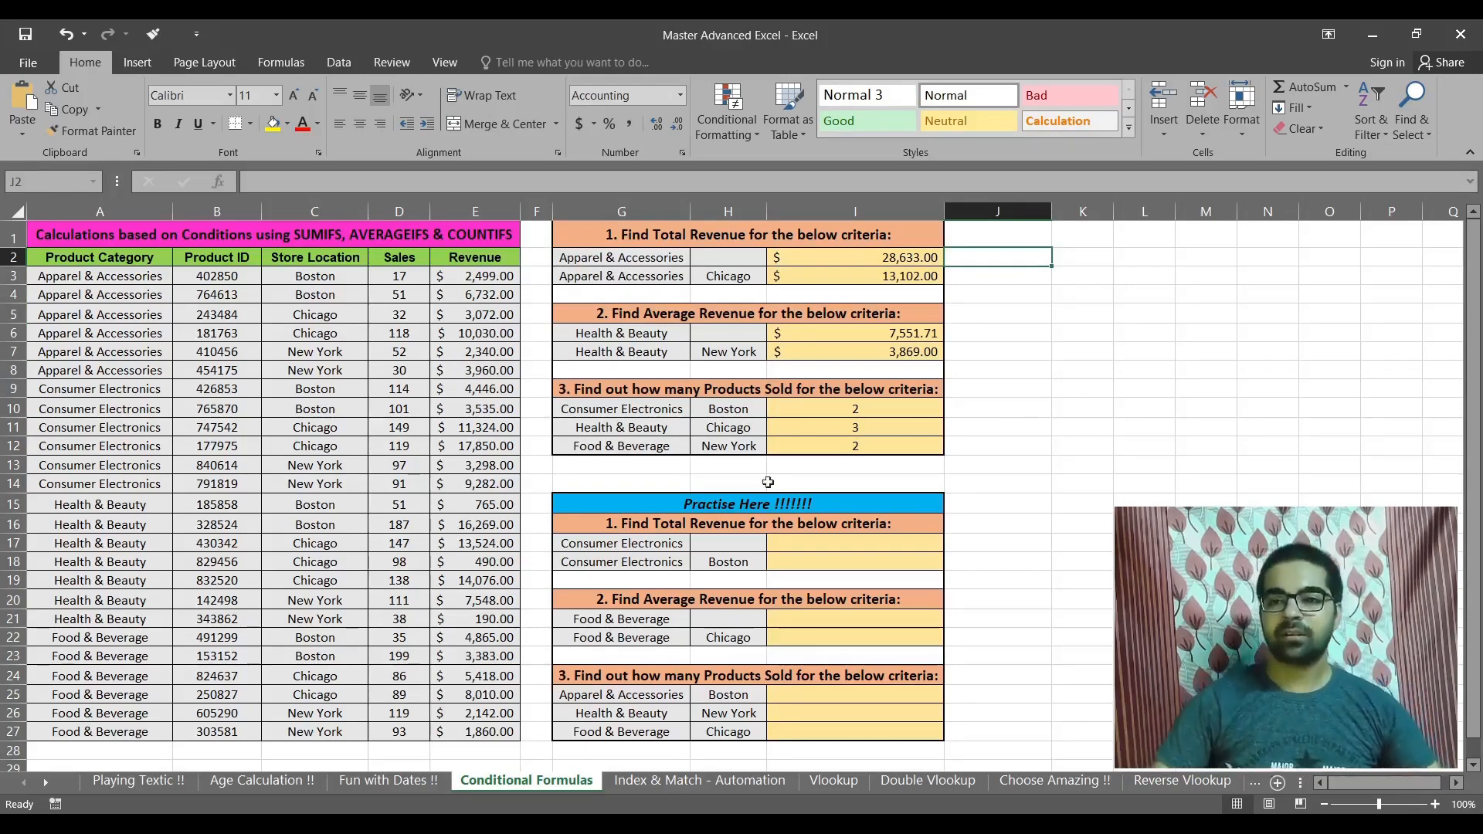
click(677, 241)
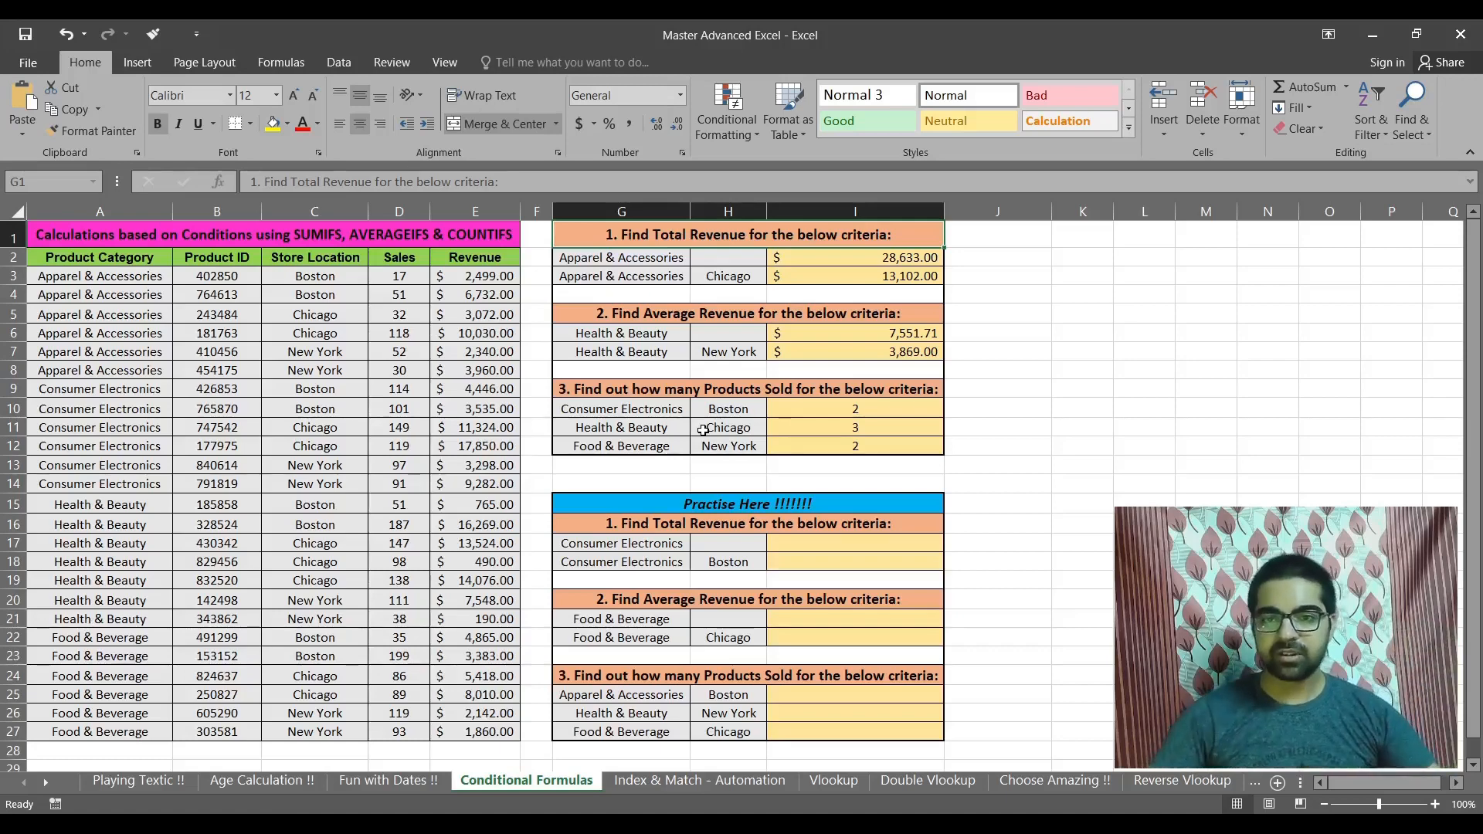
click(480, 212)
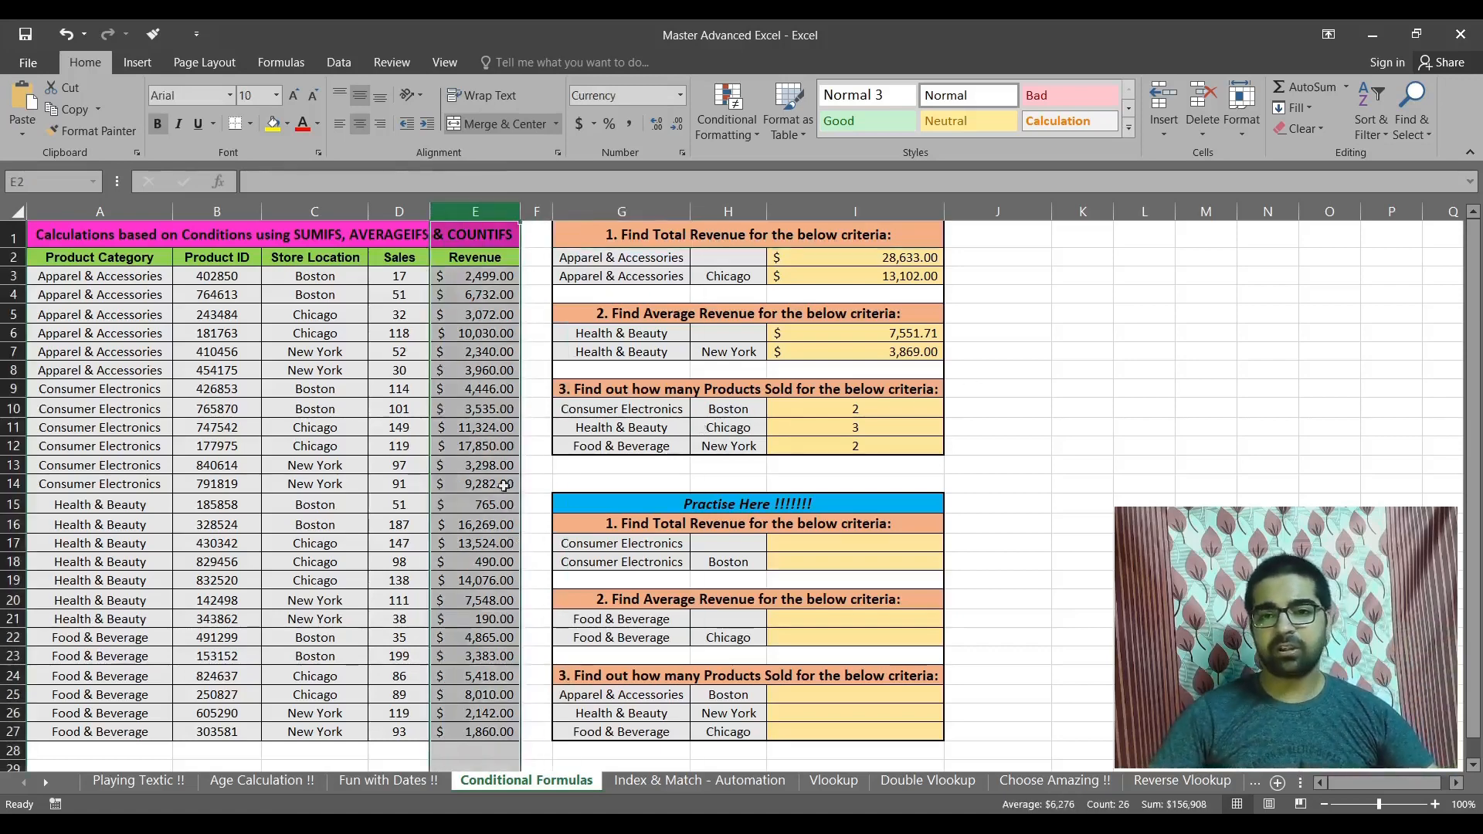
drag(463, 276, 474, 732)
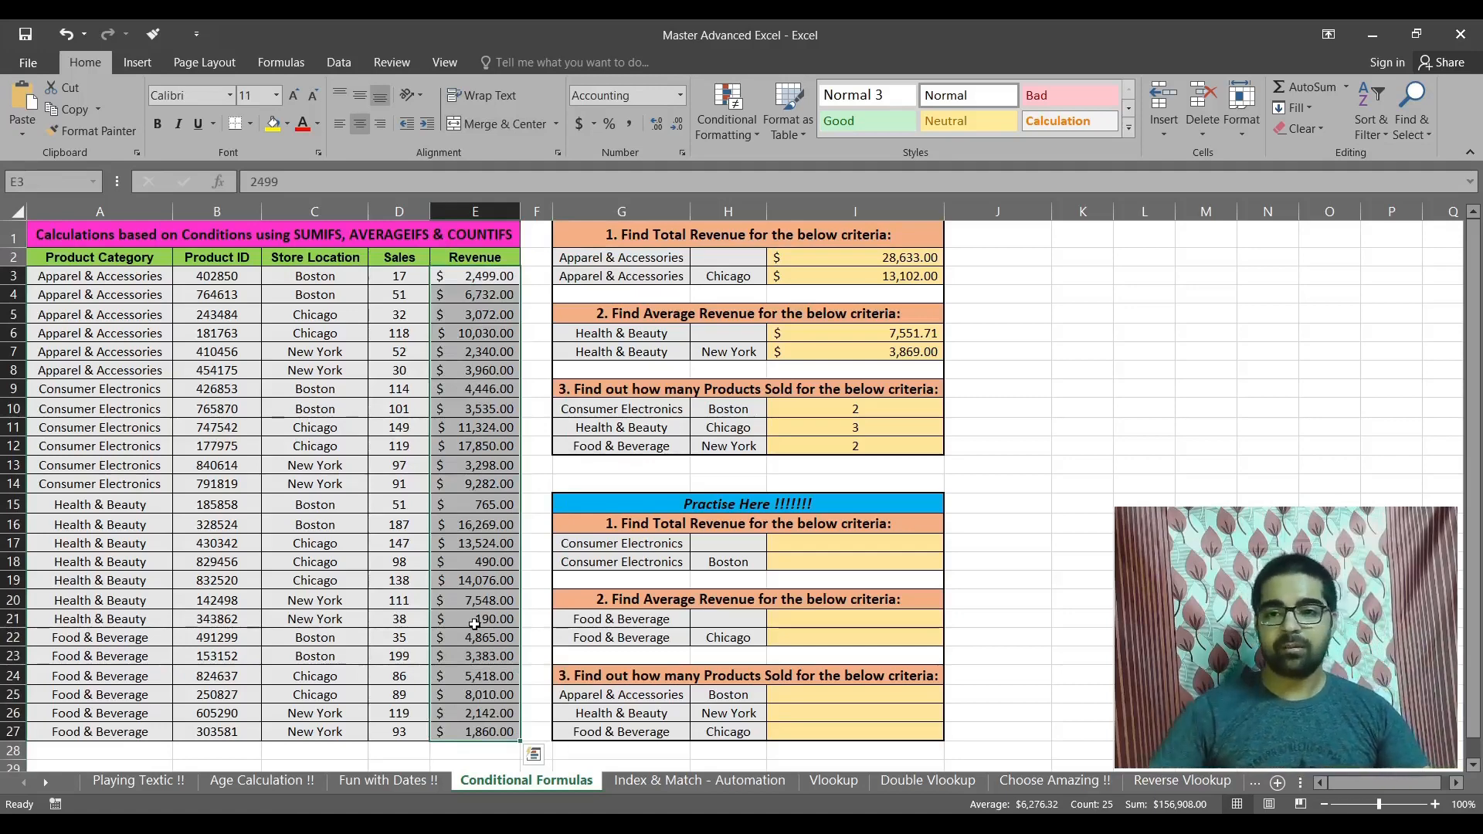
click(628, 261)
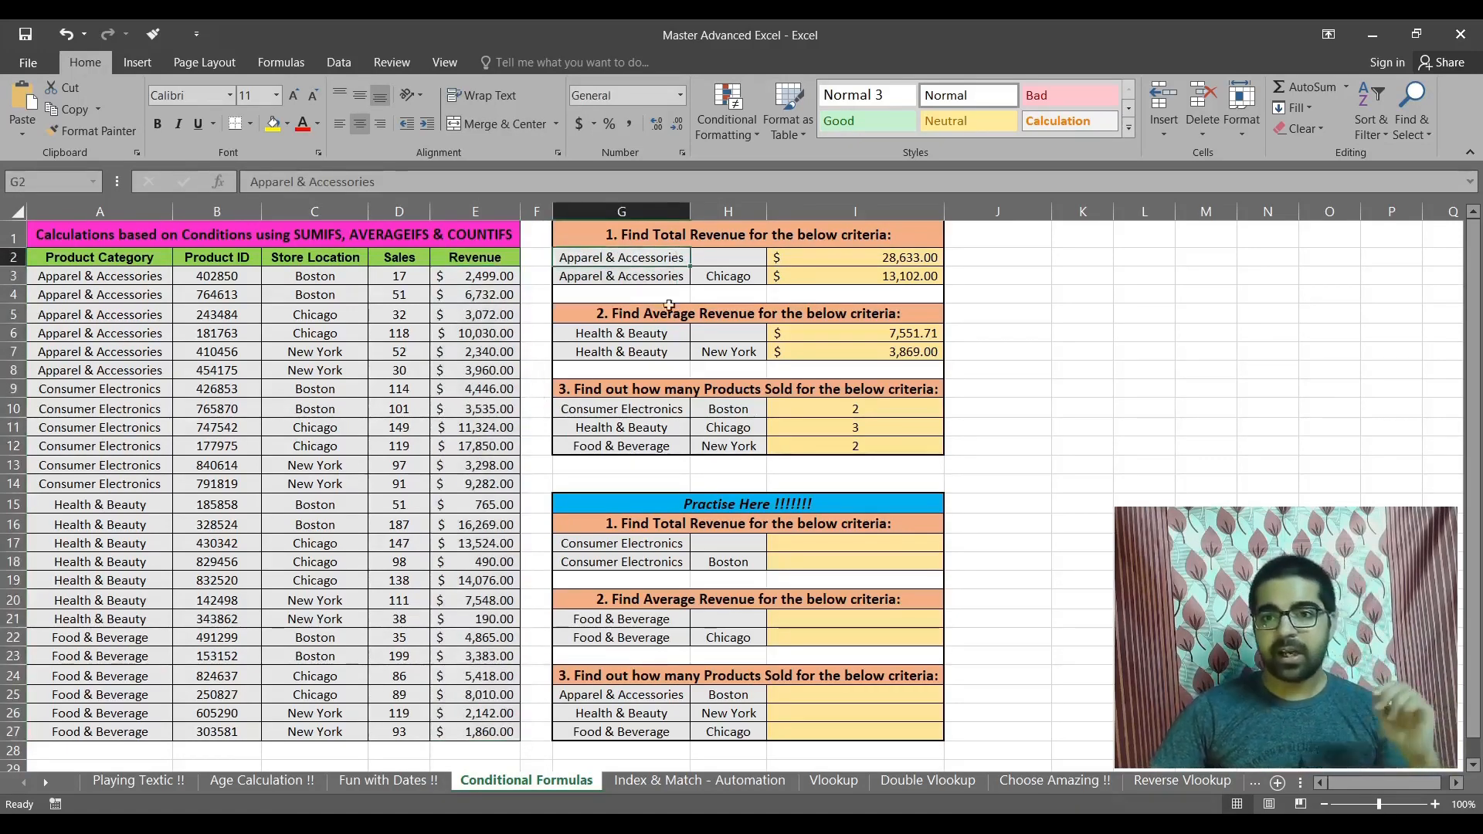
drag(657, 280, 722, 279)
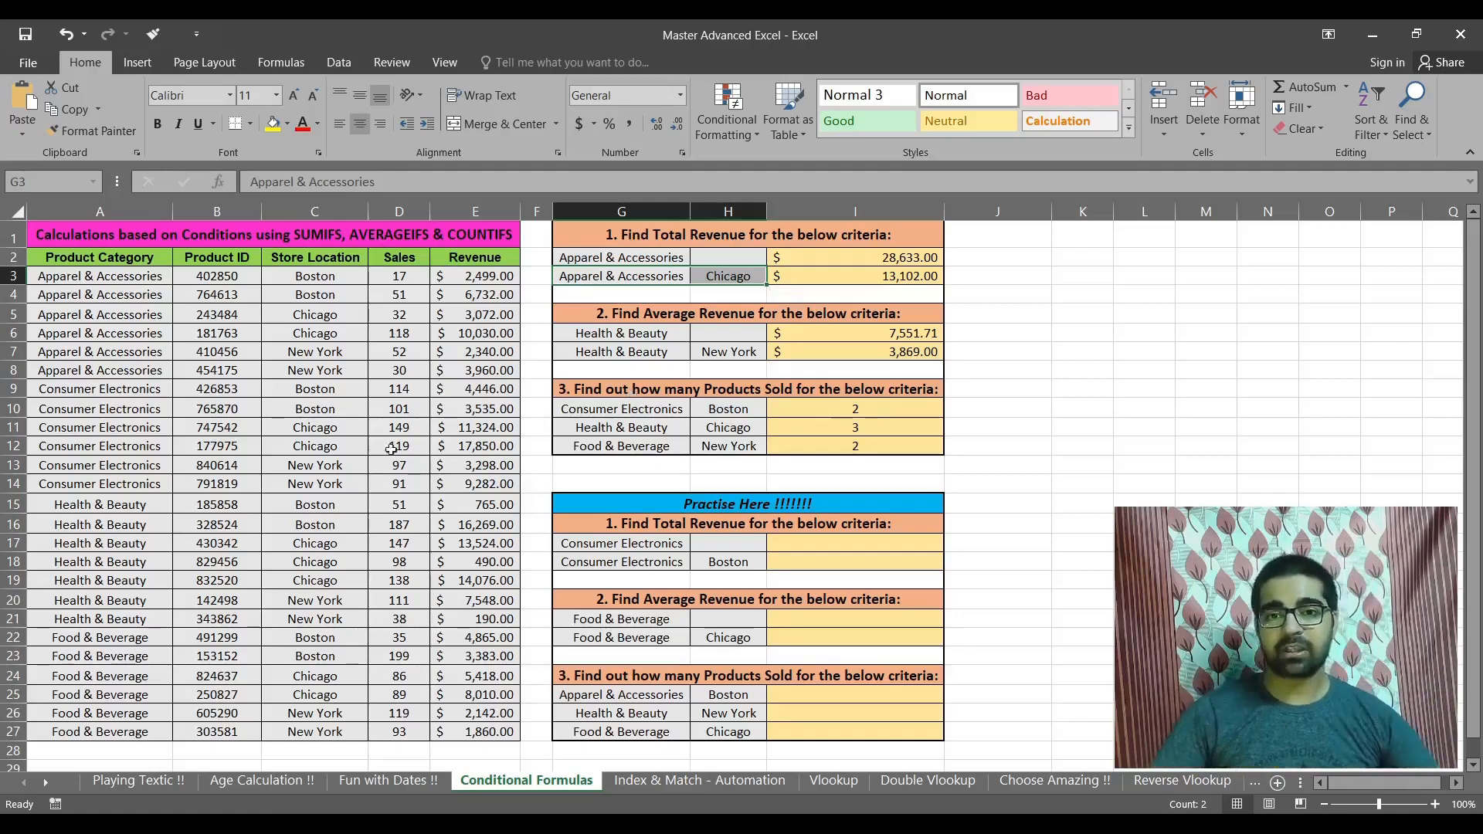
Enter =SUMIFS(E3:E27,A3:A27,G2) in J2 to total the Apparel & Accessories revenue
click(1005, 259)
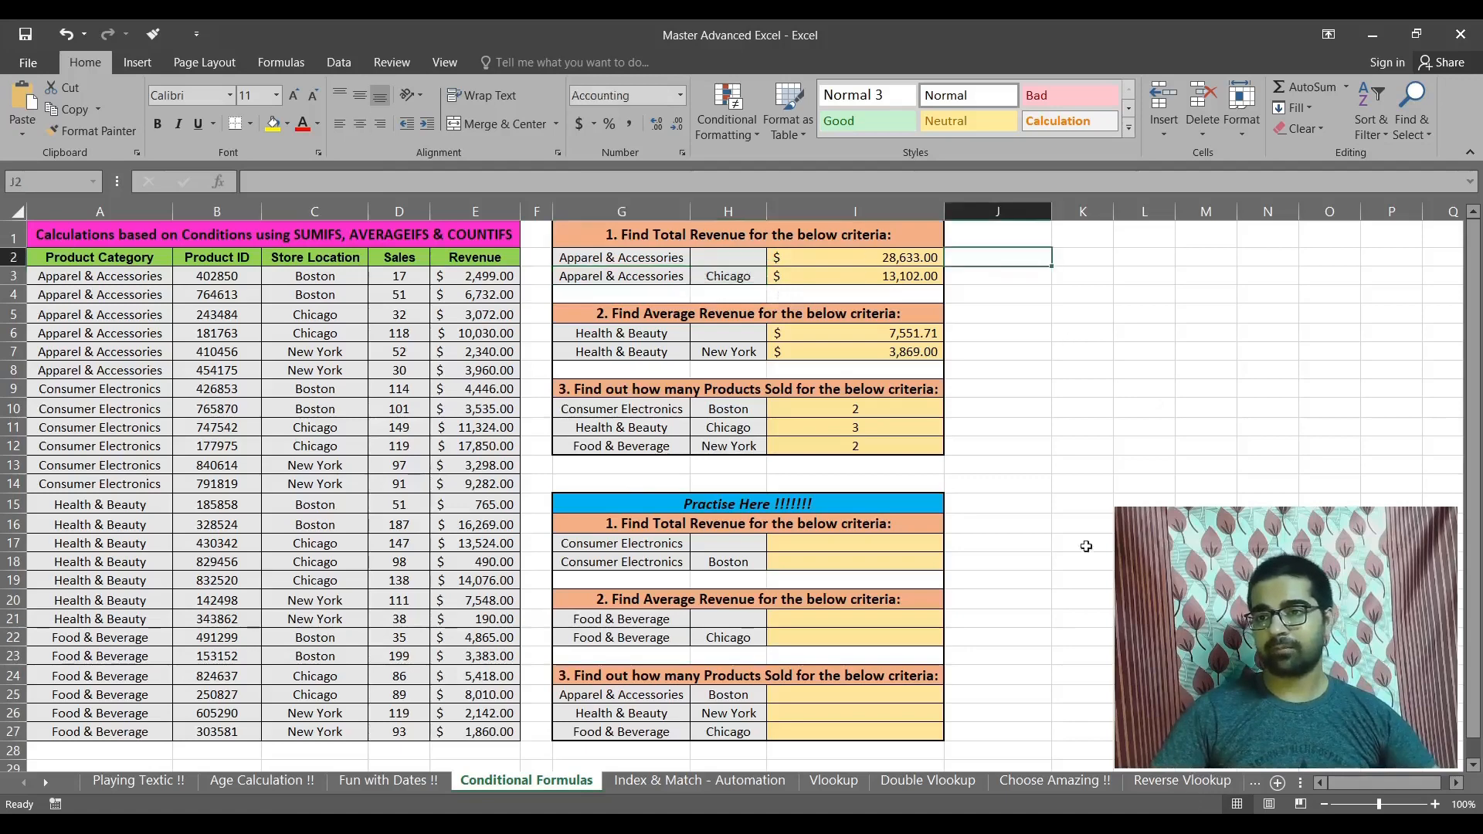
text(=)
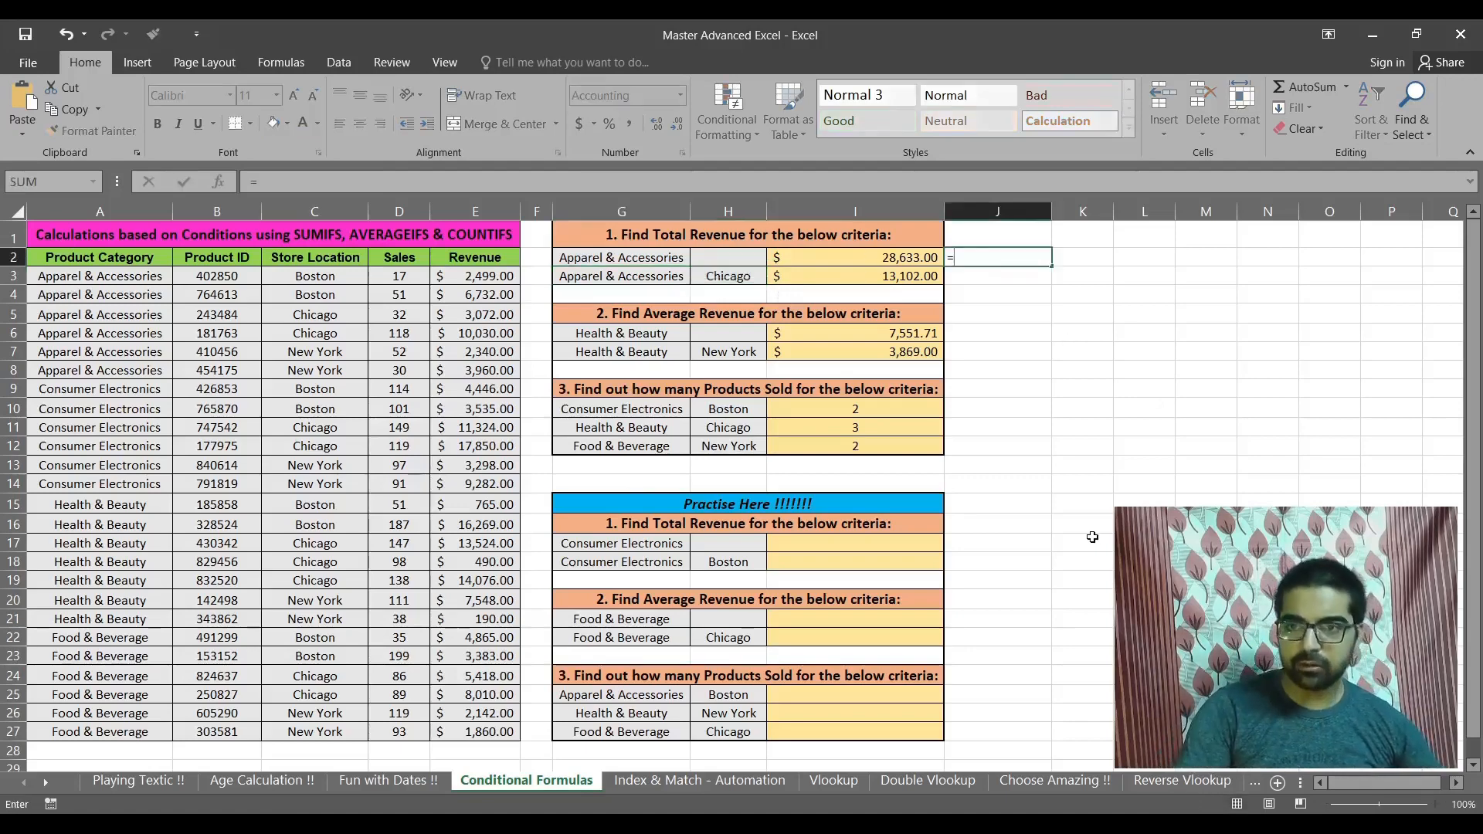
text(sumif)
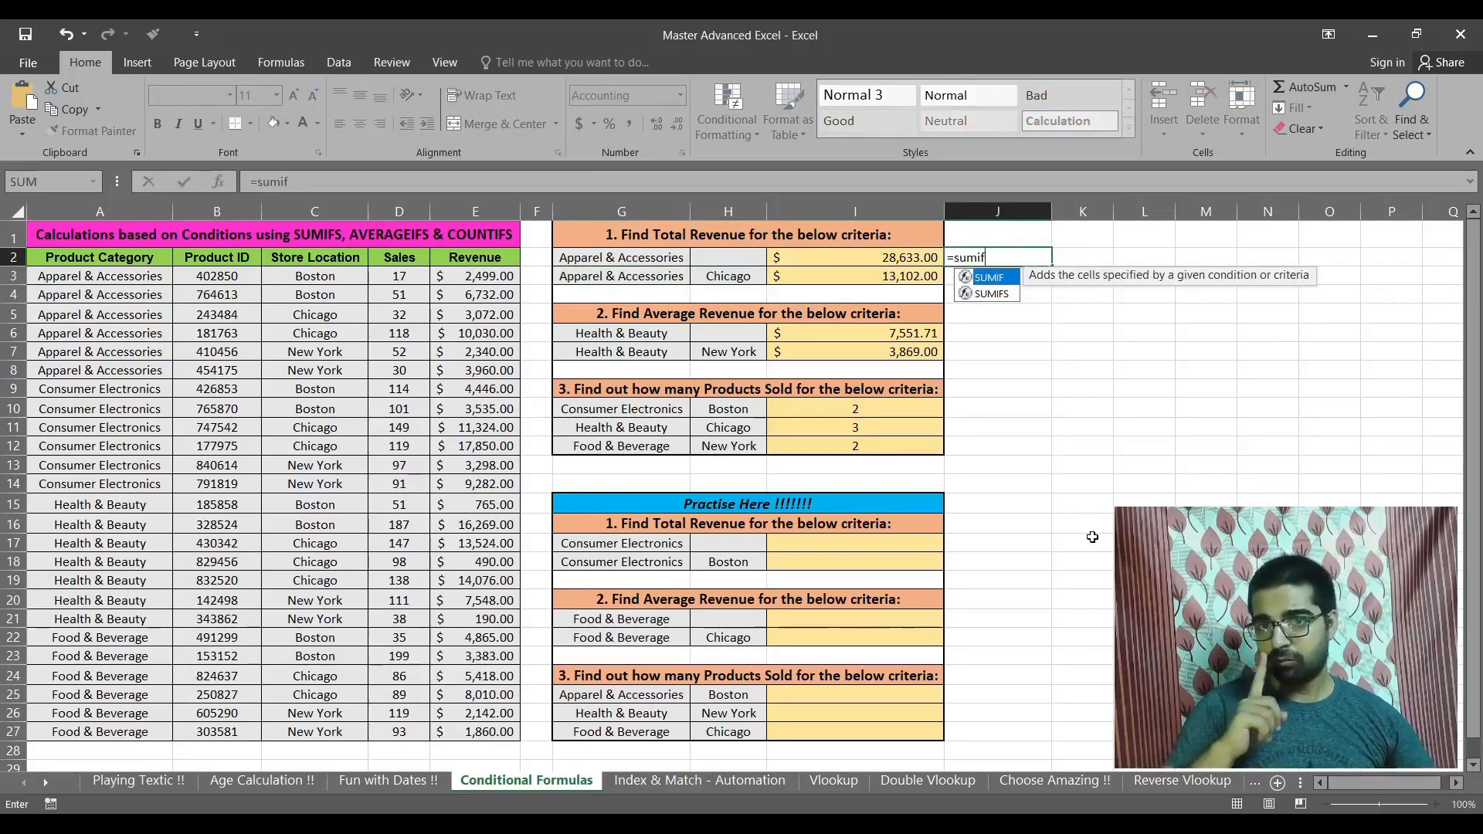
key(Down)
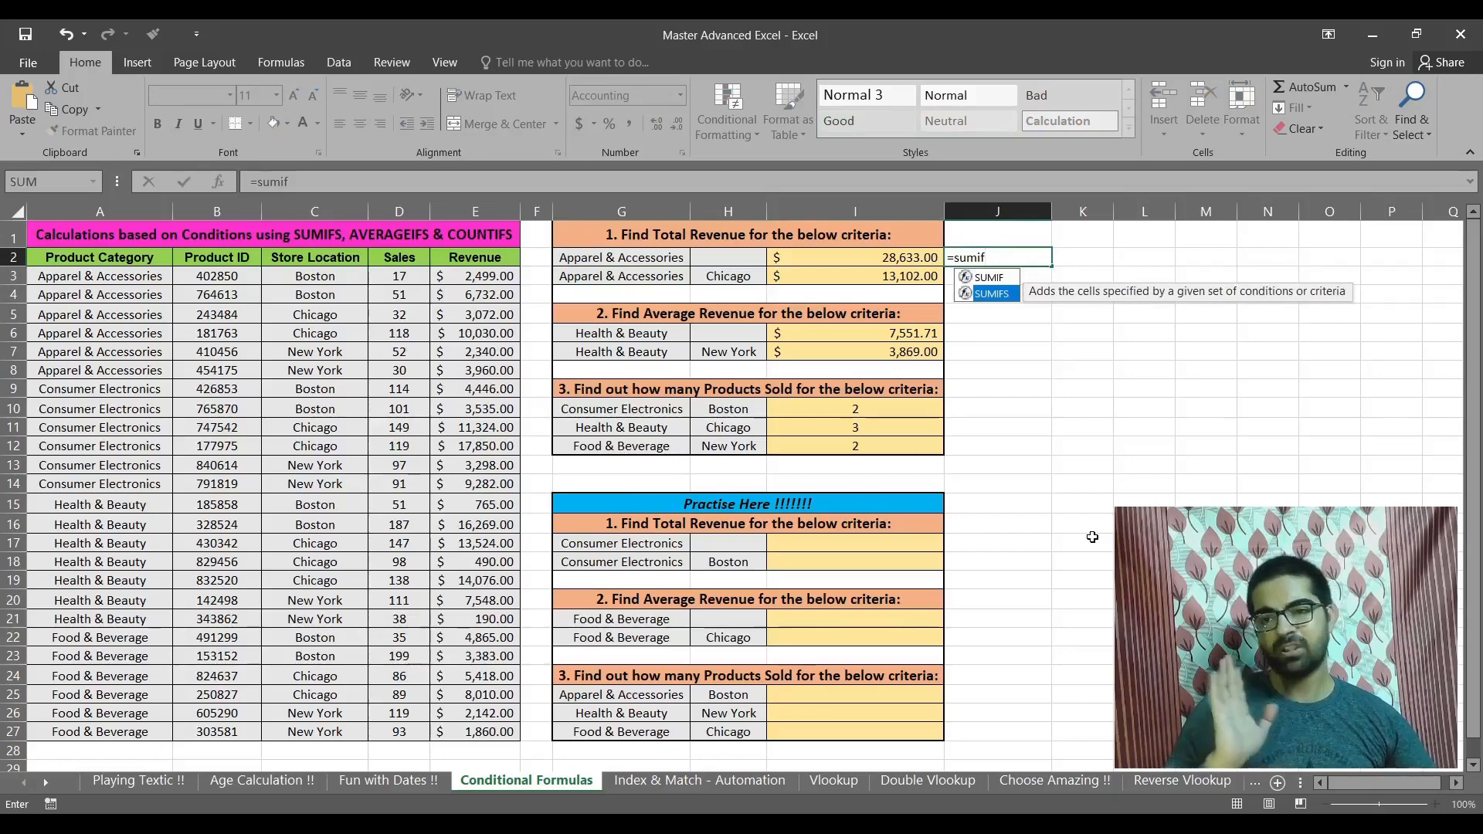
key(Tab)
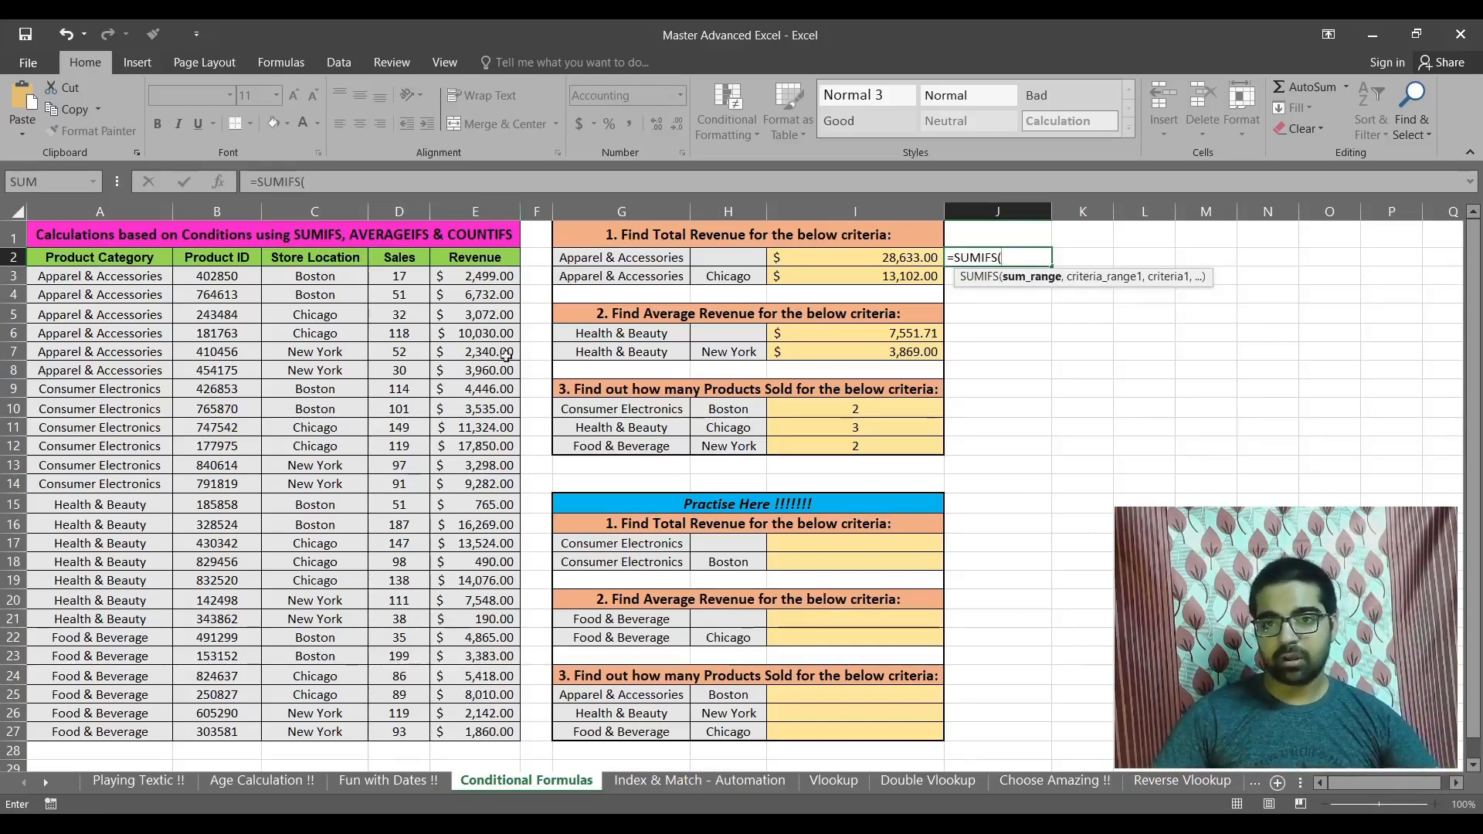
drag(469, 270, 464, 737)
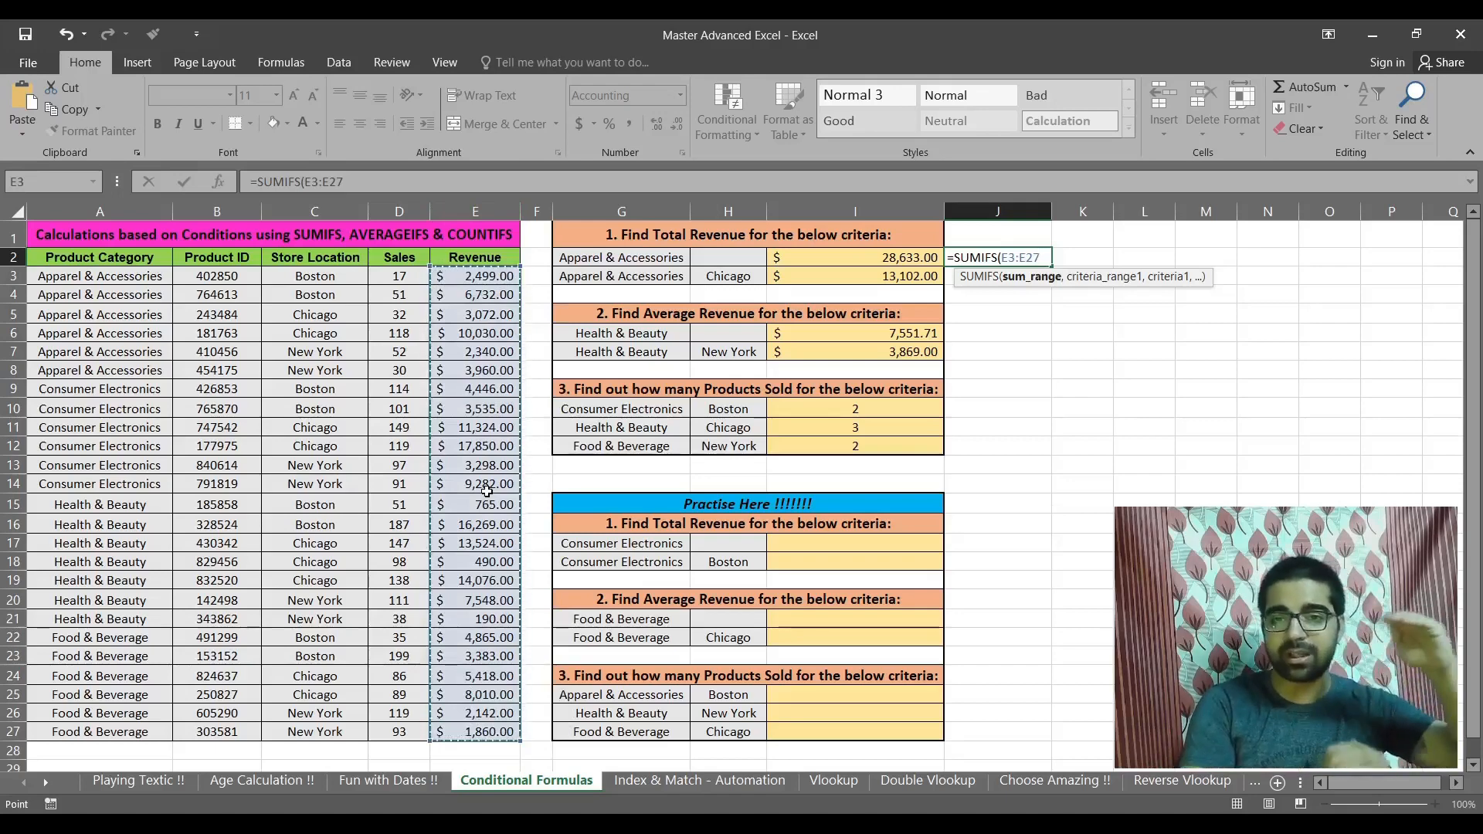
text(,)
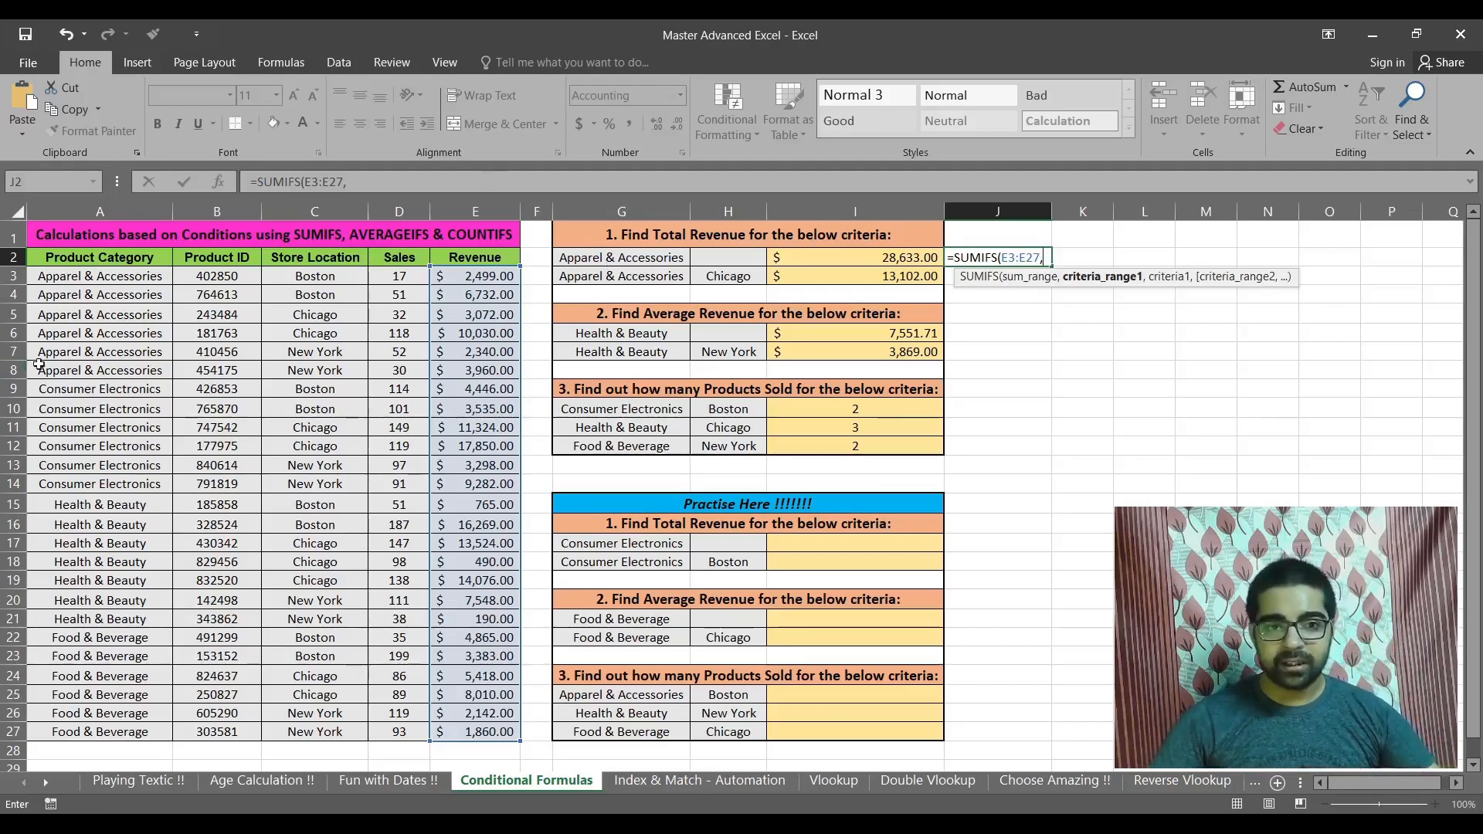
drag(90, 275, 90, 669)
scroll(297, 591, up, 1)
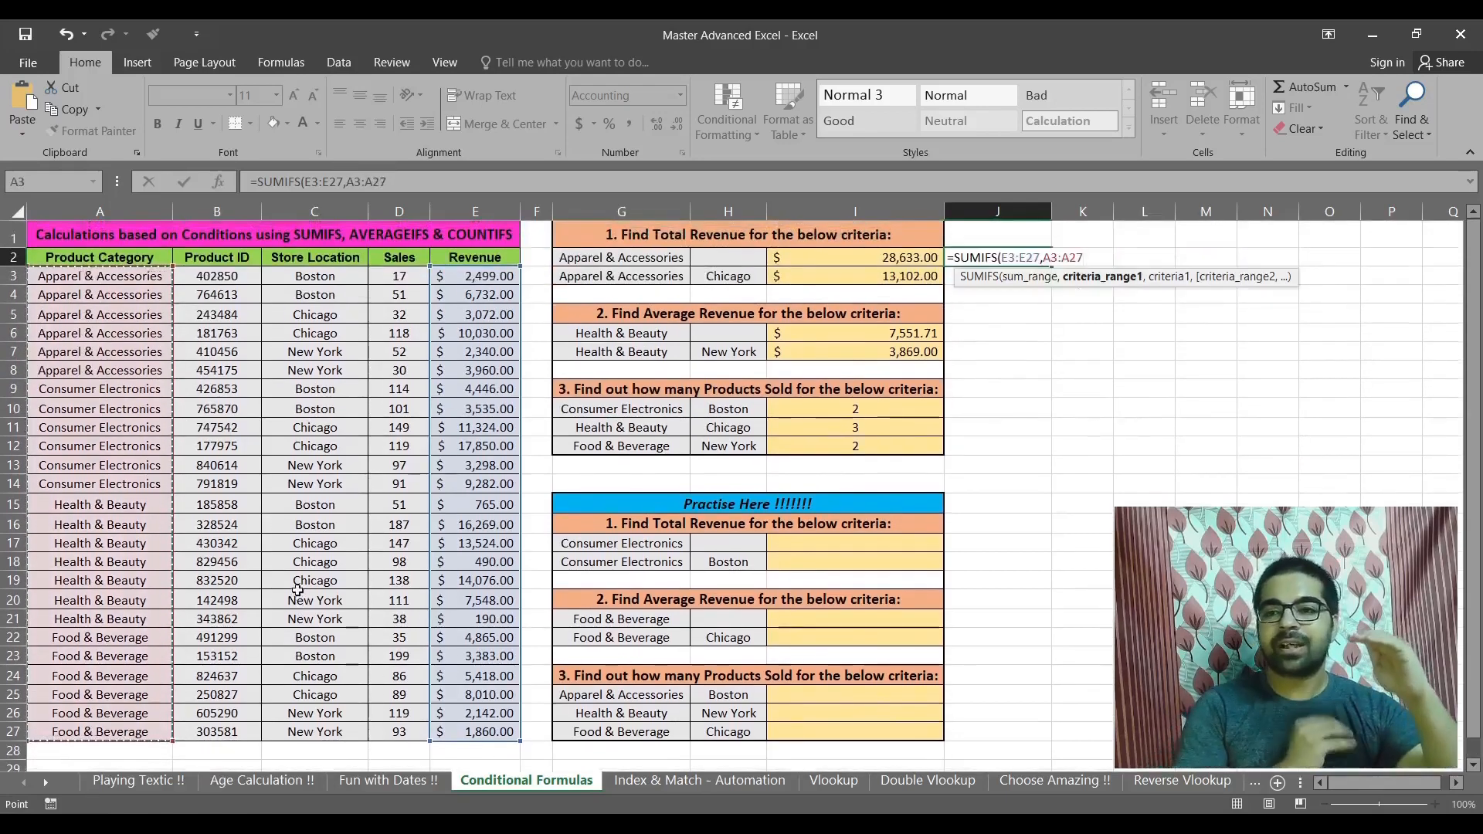
text(,)
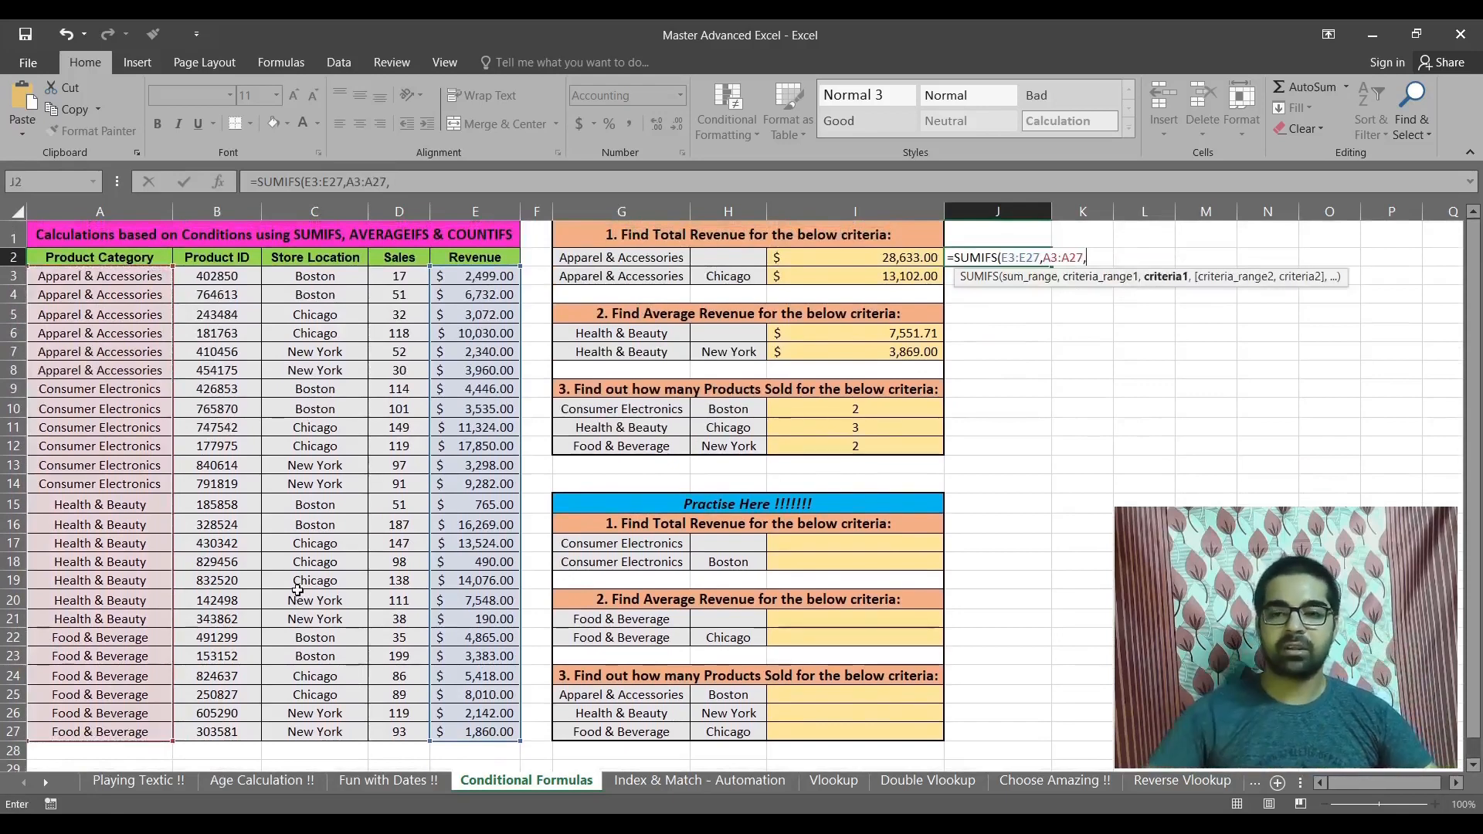
click(610, 258)
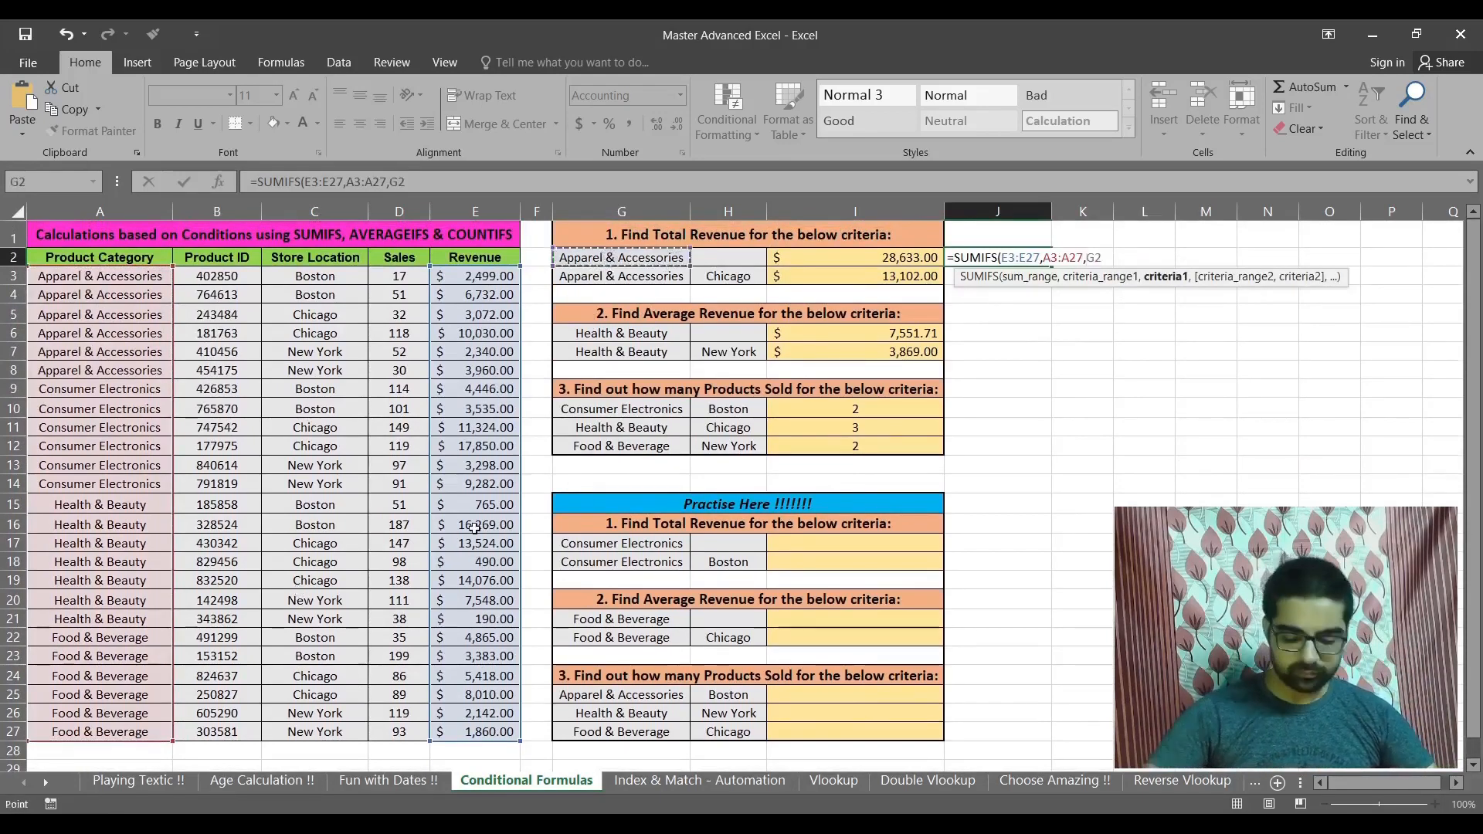
text())
key(Return)
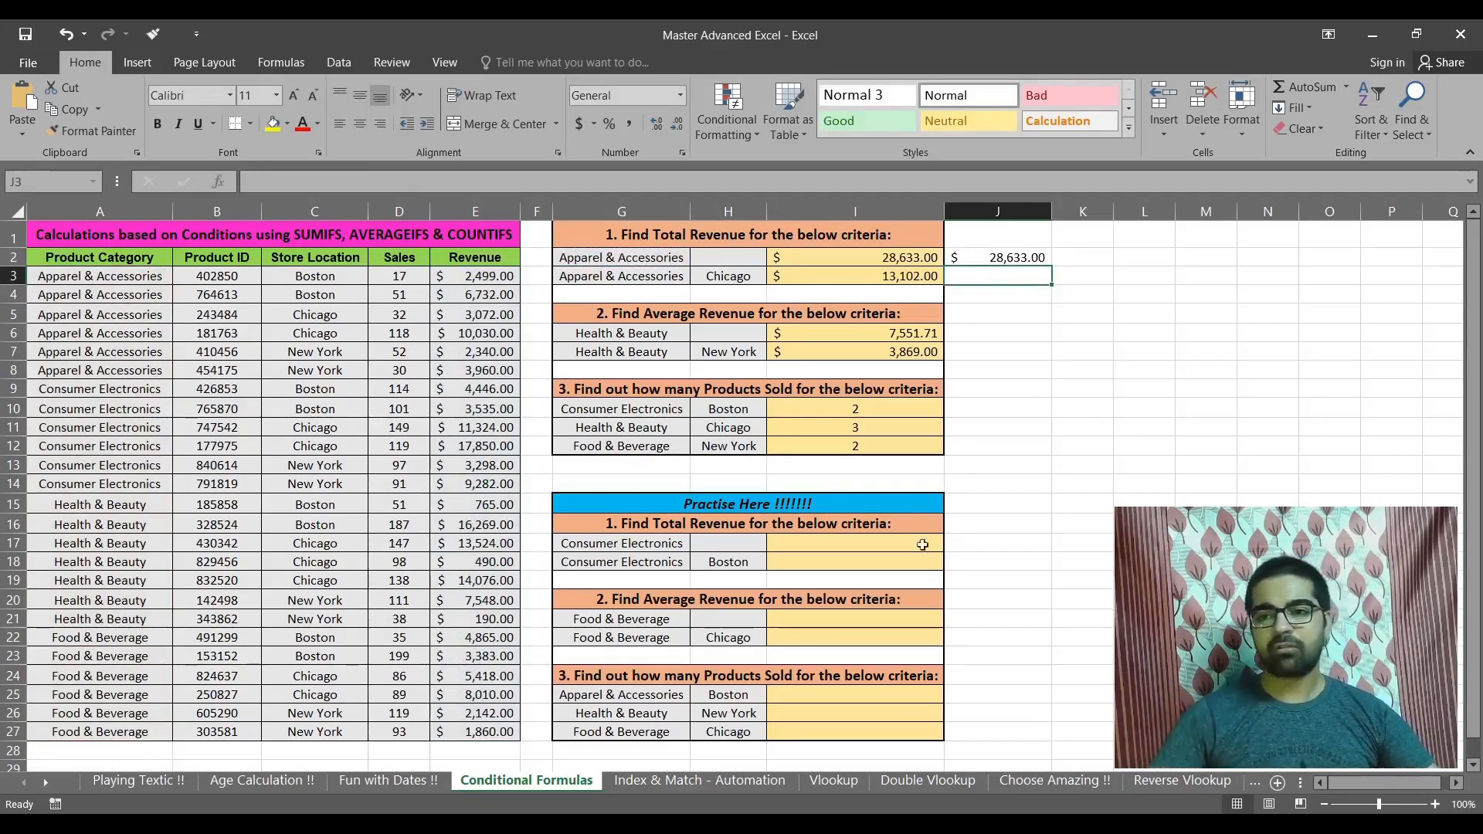
Set the number format of J2 to General and compare it with the solved result in I2
click(989, 261)
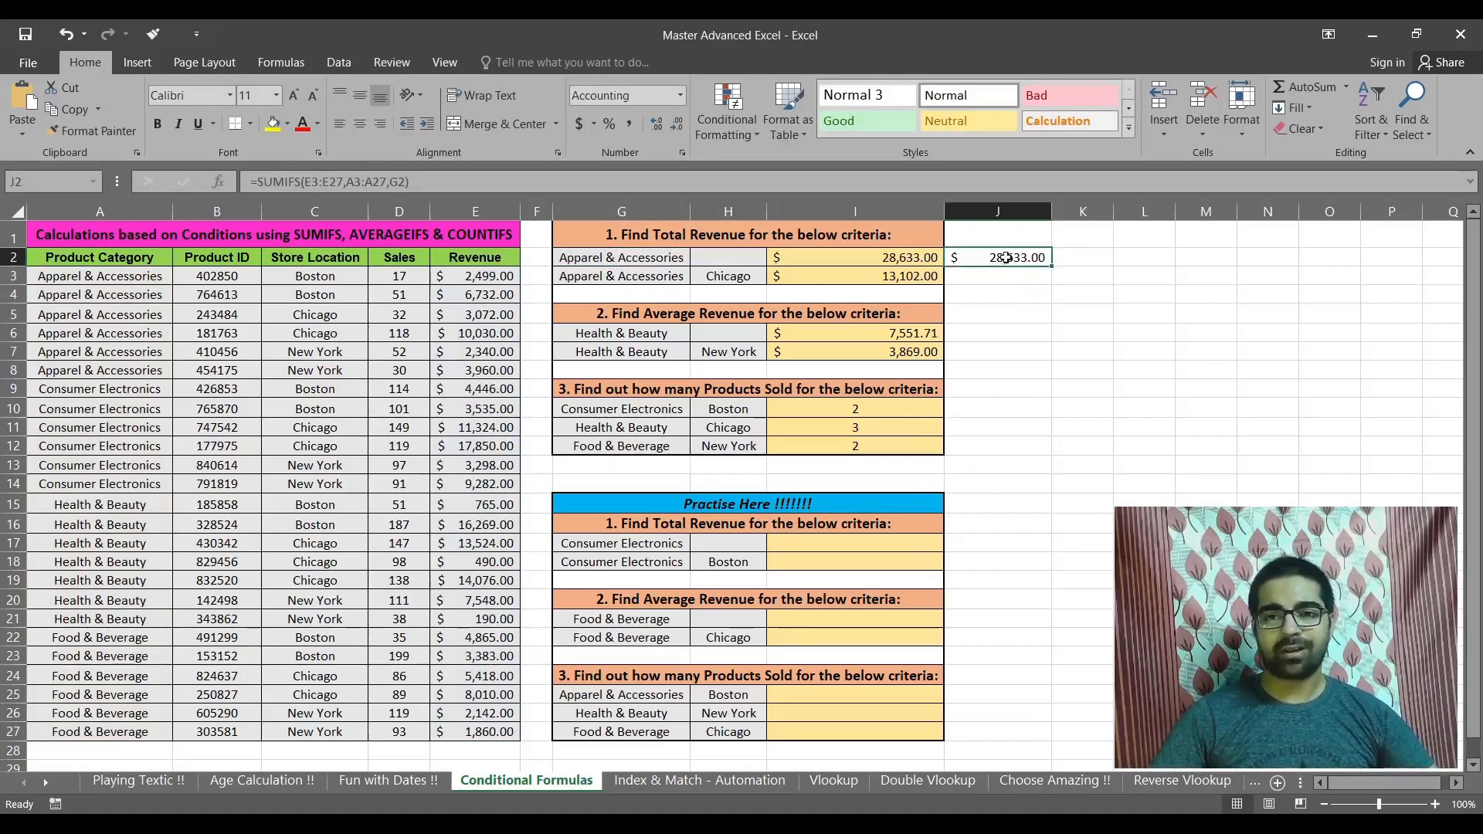
click(680, 95)
click(634, 114)
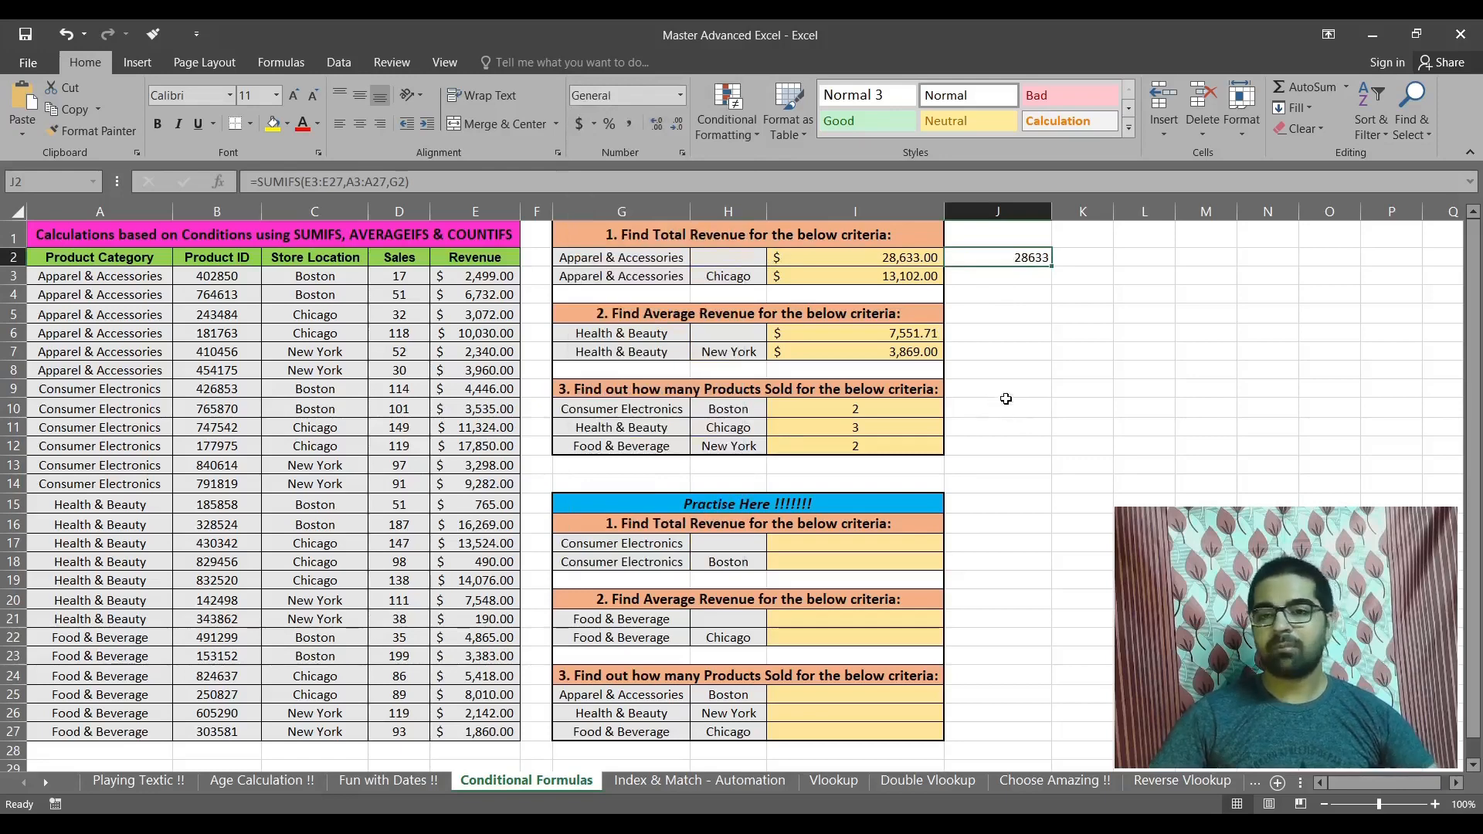
key(Left)
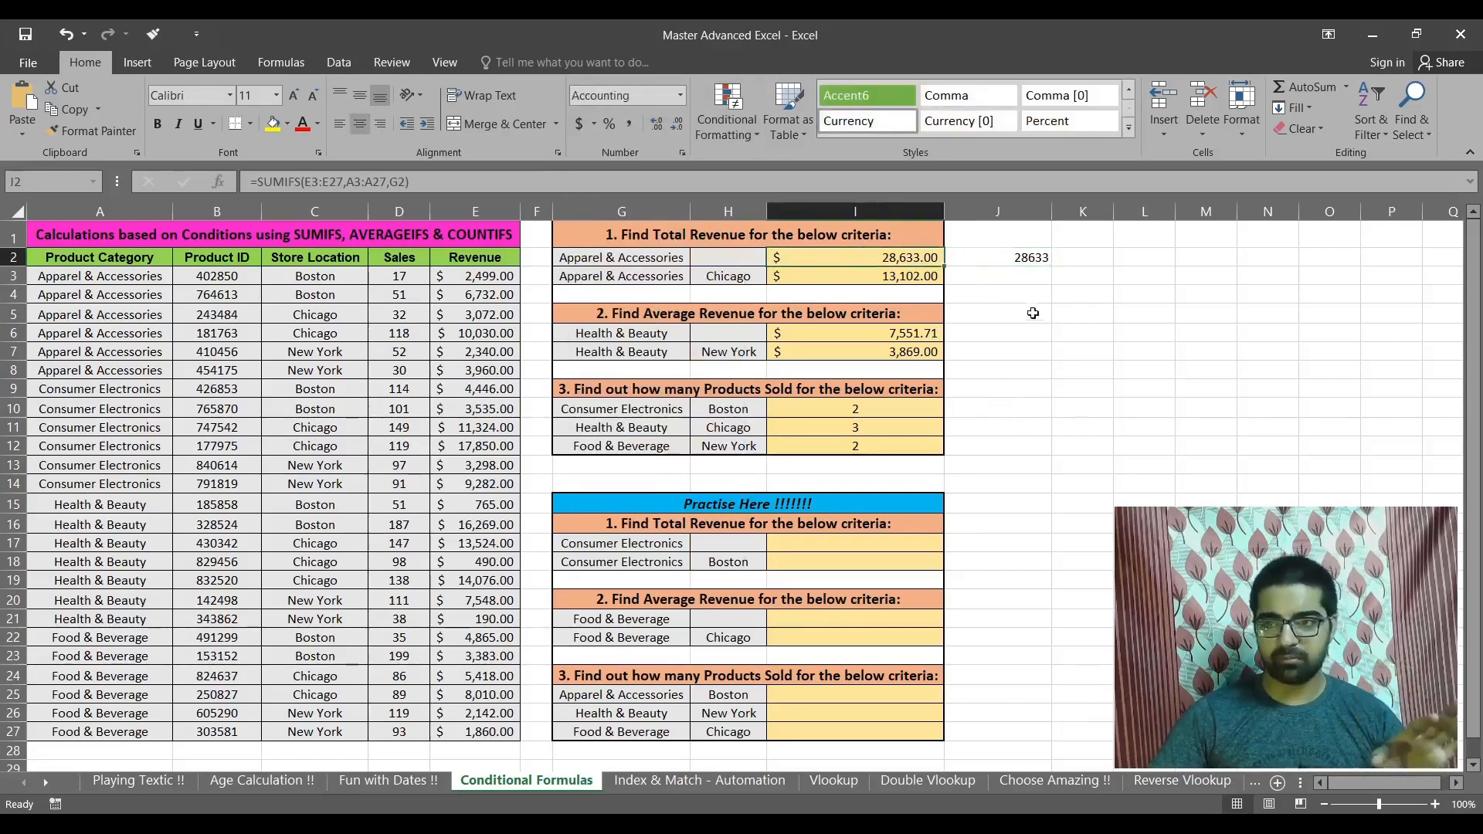
click(1015, 264)
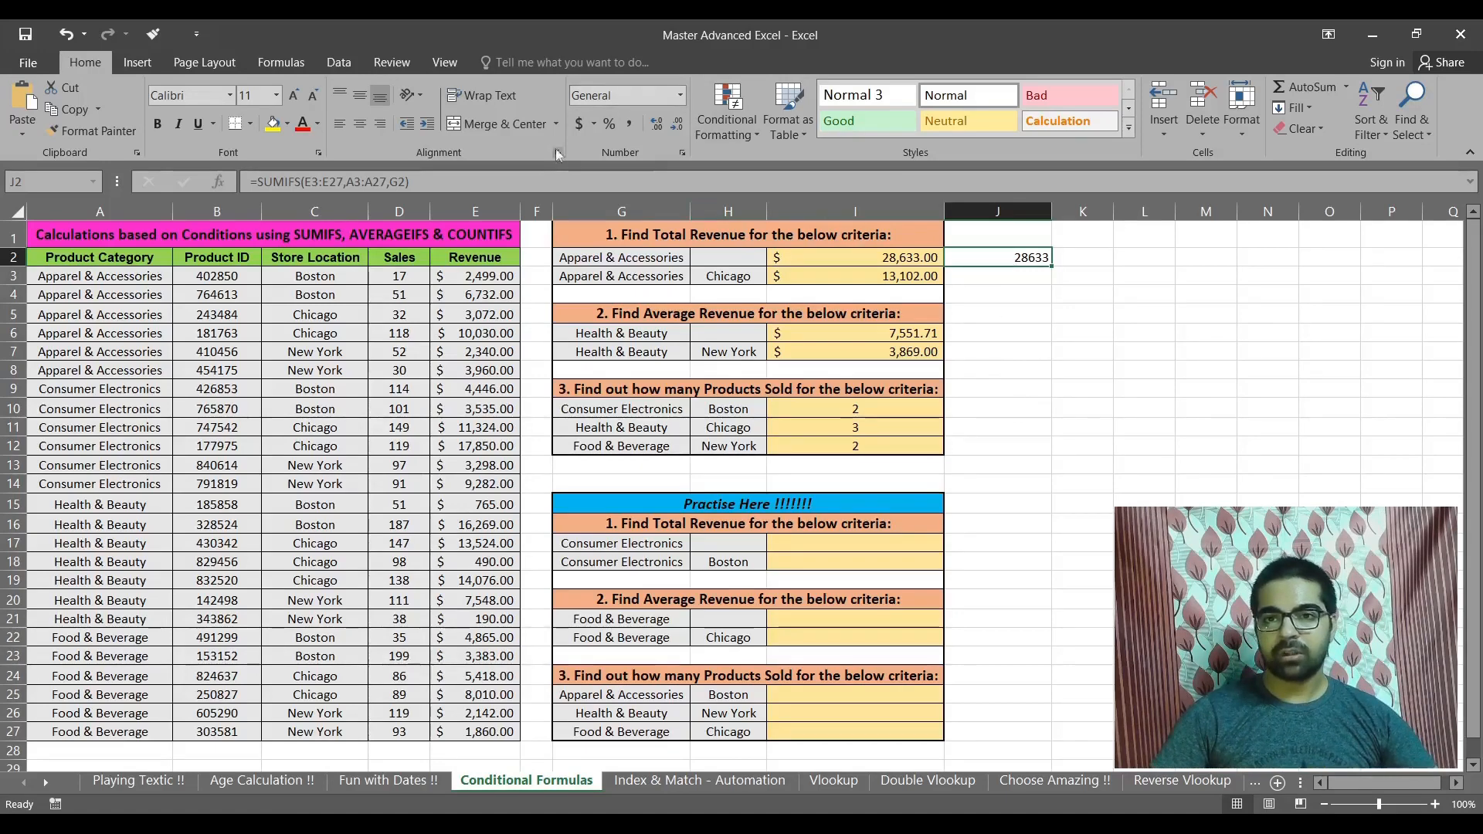
Apply the $ English (United States) accounting format to J2 and revert it
click(594, 124)
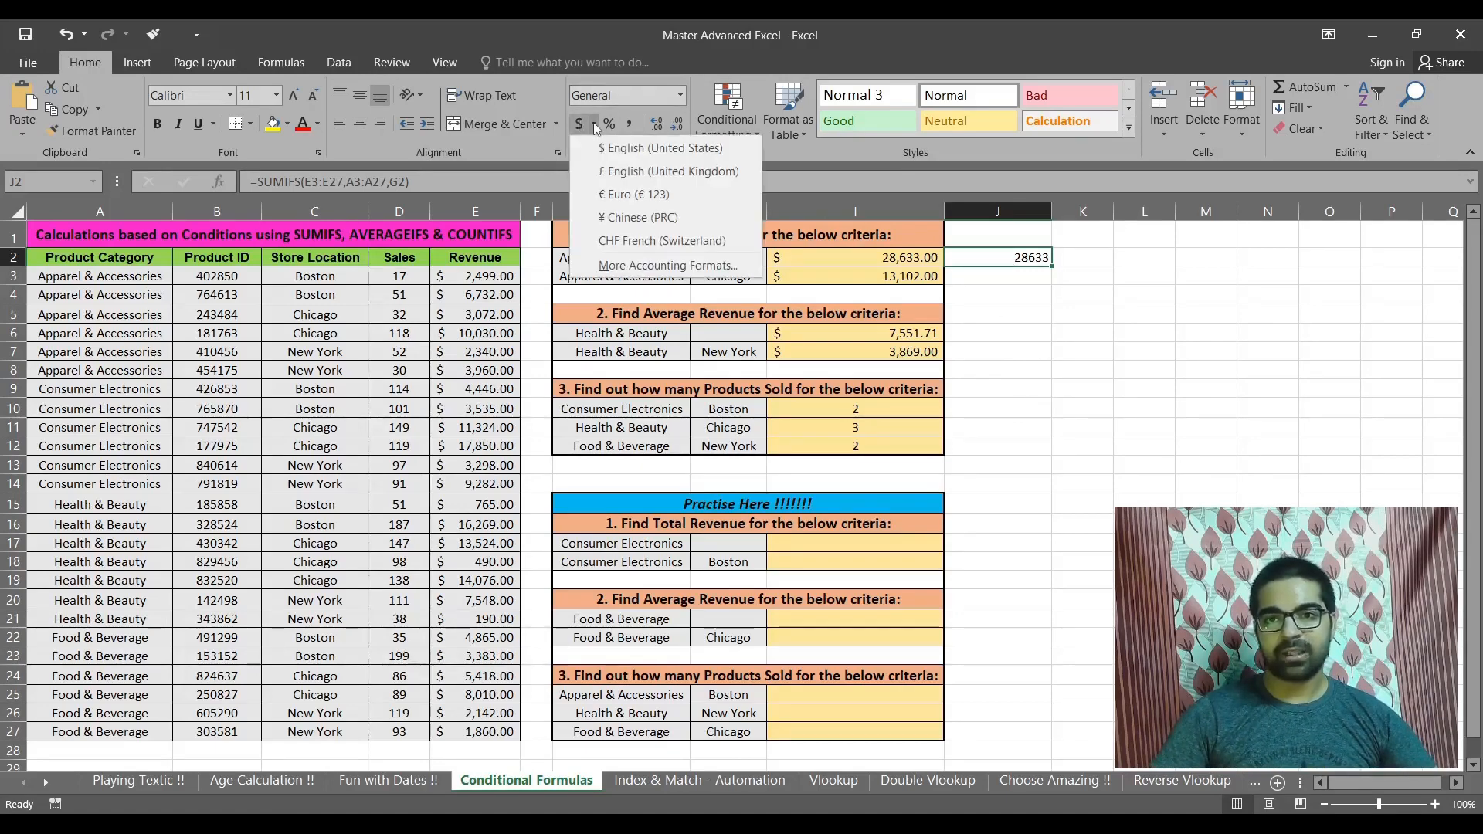
click(618, 148)
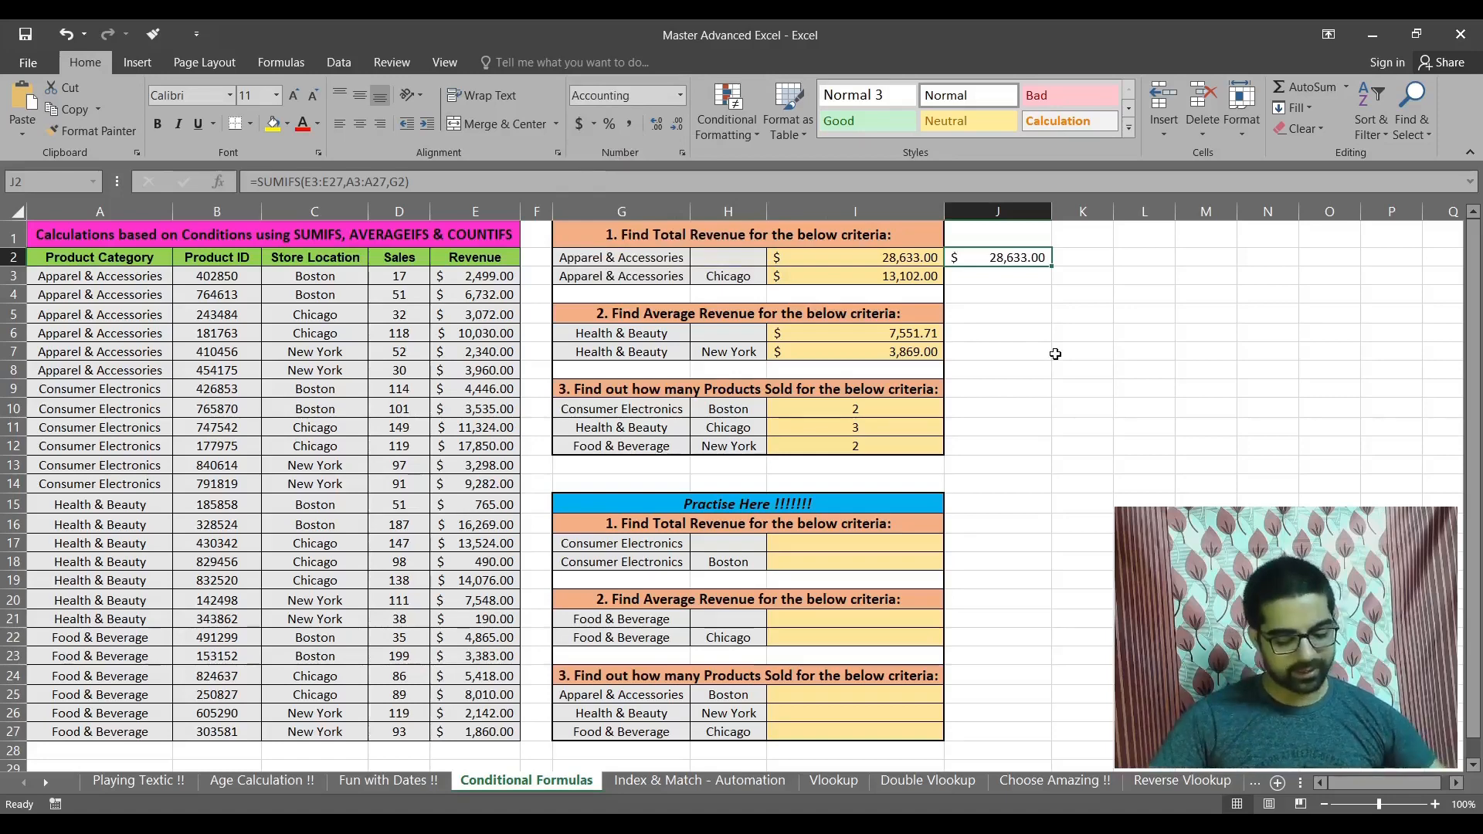
key(ctrl+shift+asciitilde)
Set the number format of the SUMIFS result in J2 to Accounting
click(681, 96)
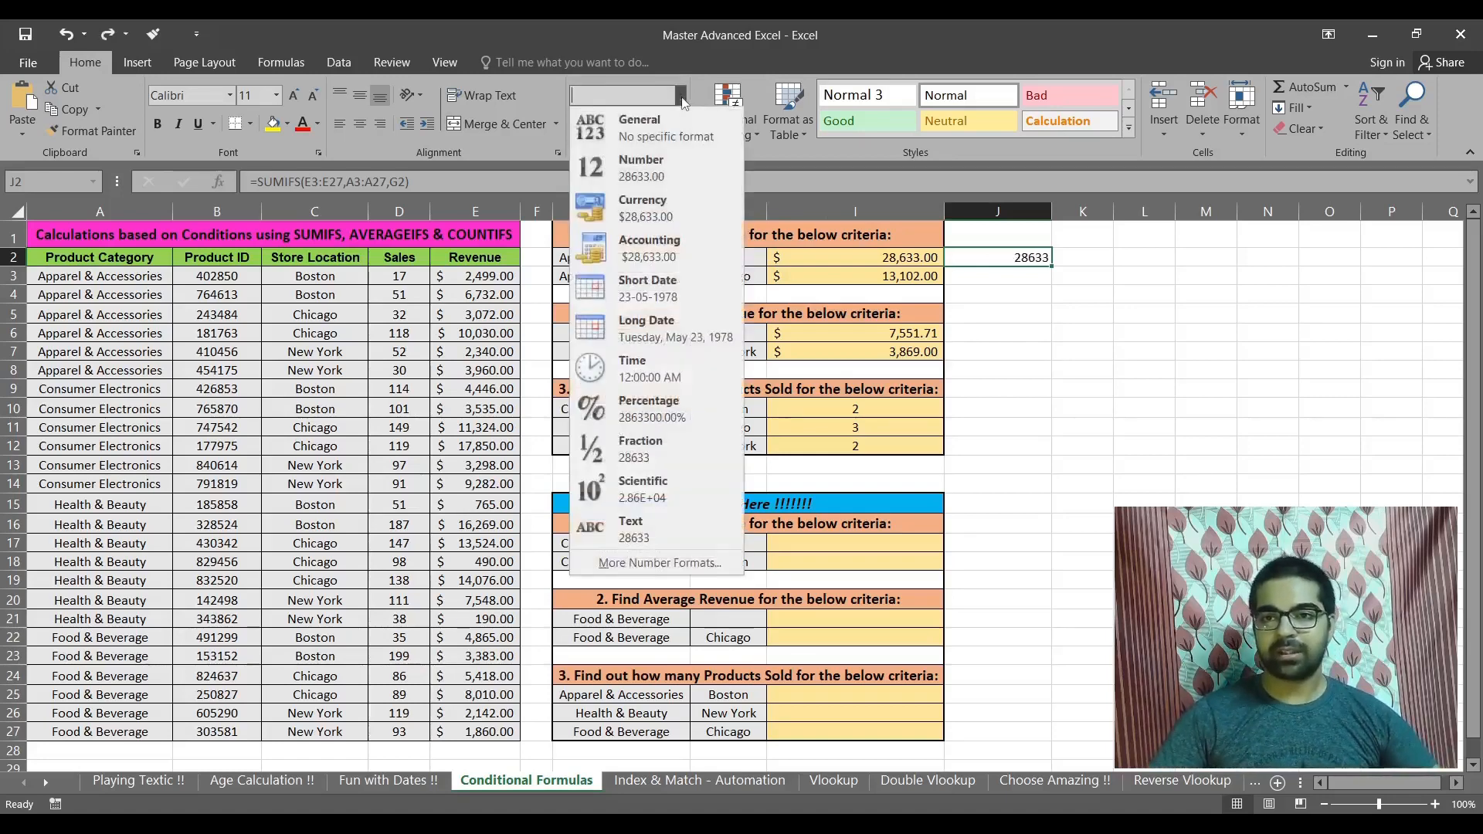
click(649, 248)
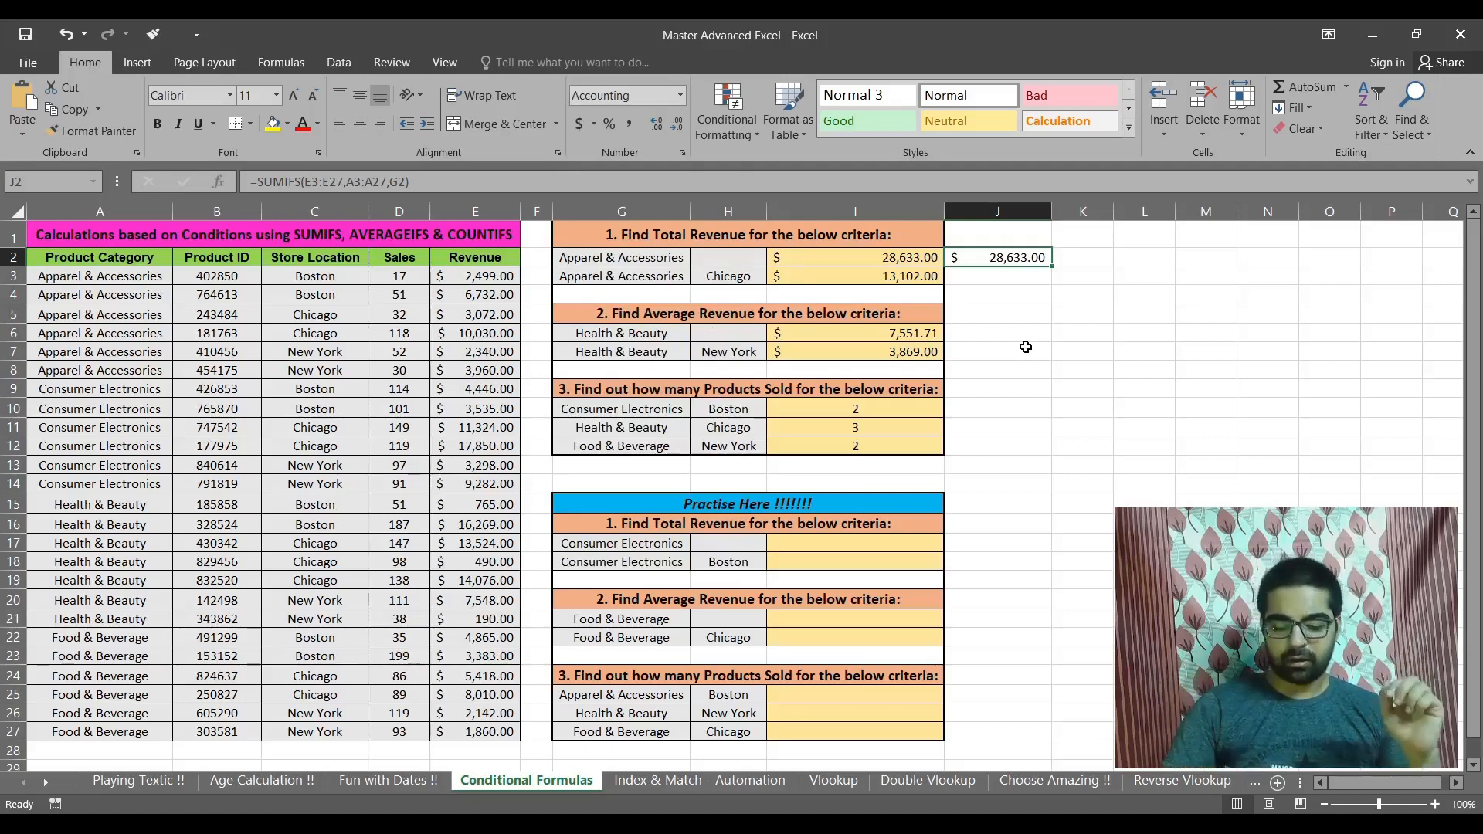
Start a SUMIFS formula in J3 with sum range E3:E27, criteria range A3:A27 and criterion G3
key(Down)
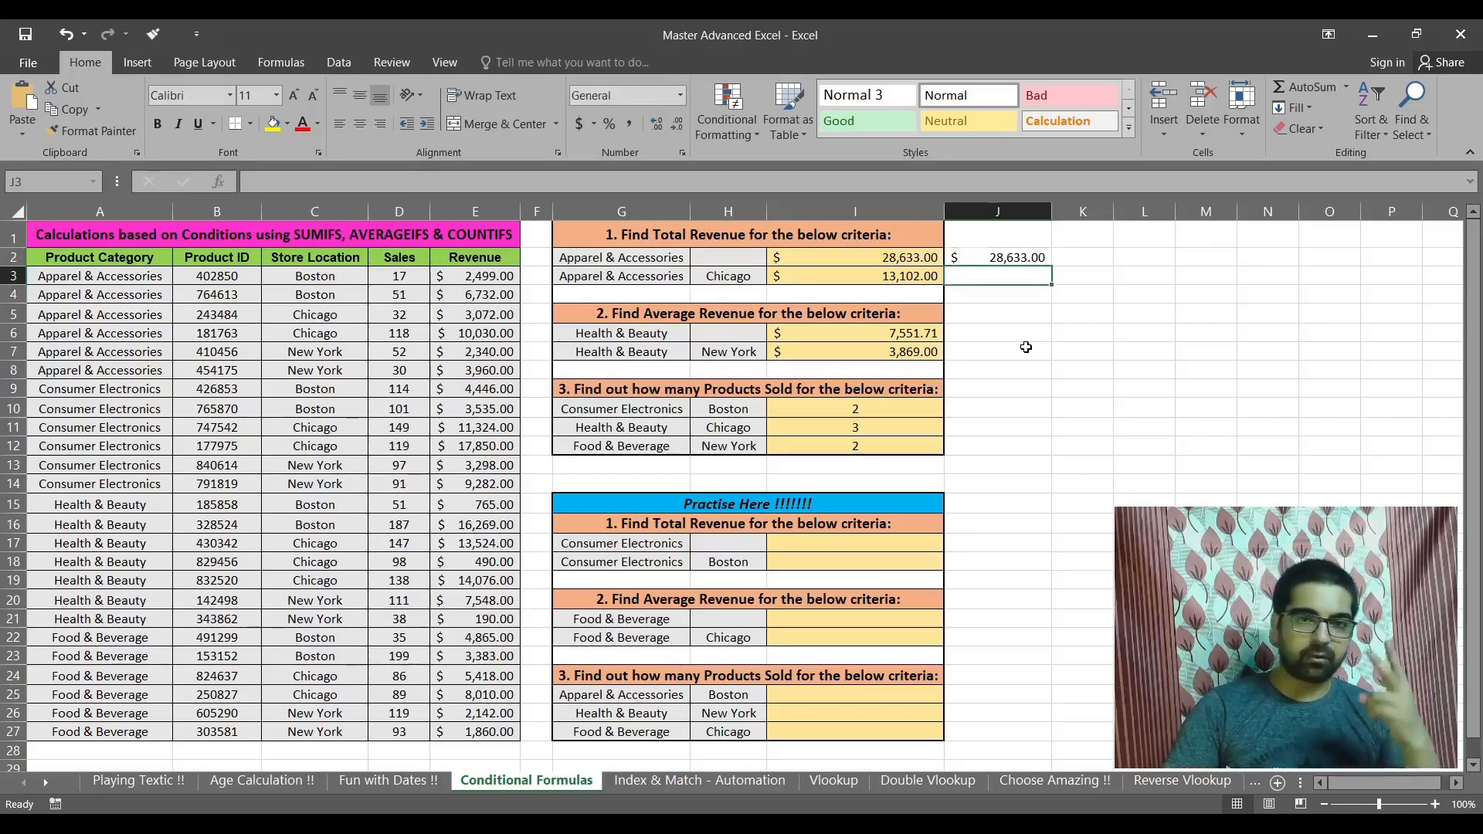
text(=sumi)
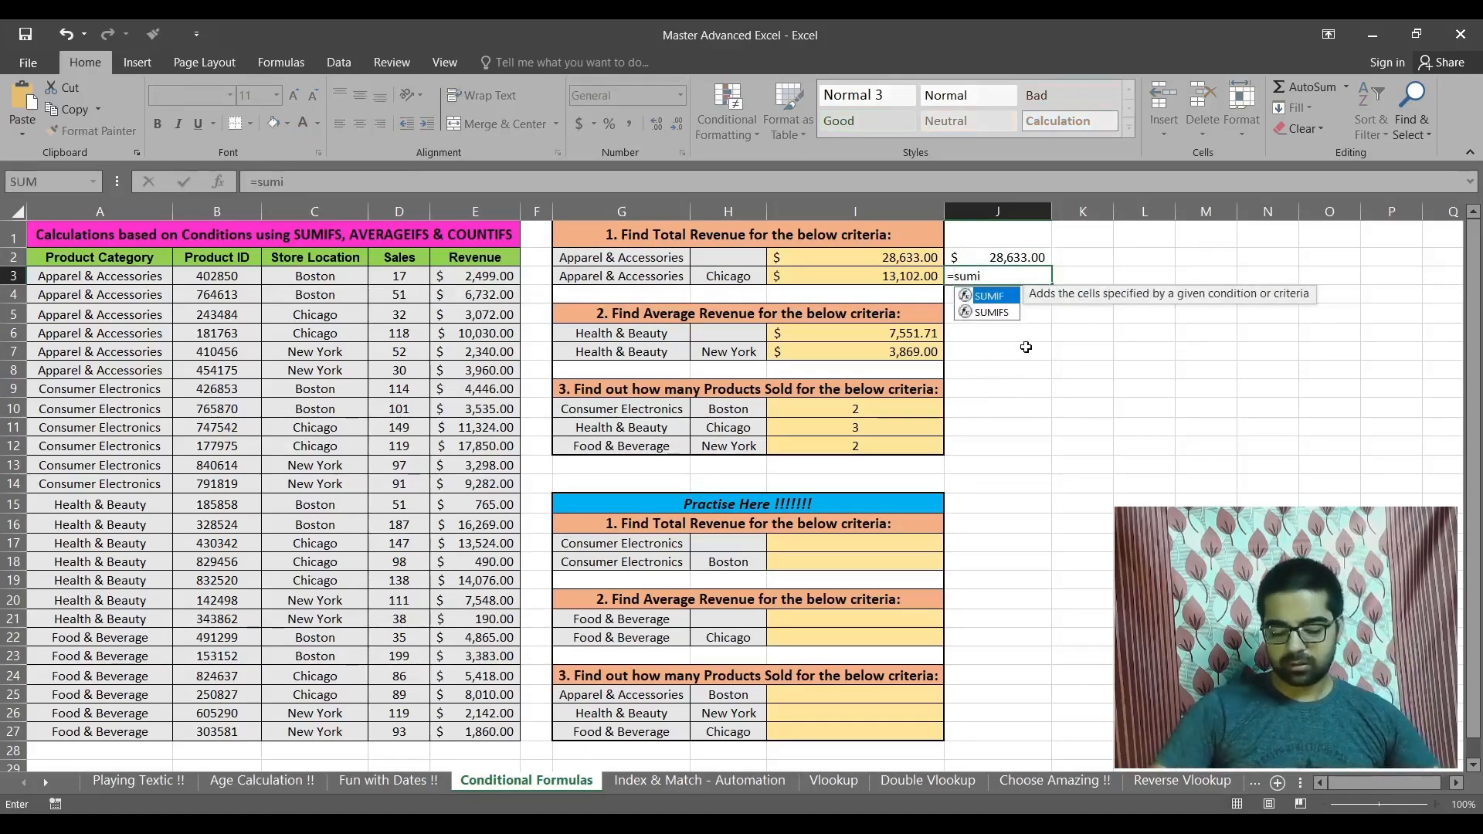
key(Down)
key(Tab)
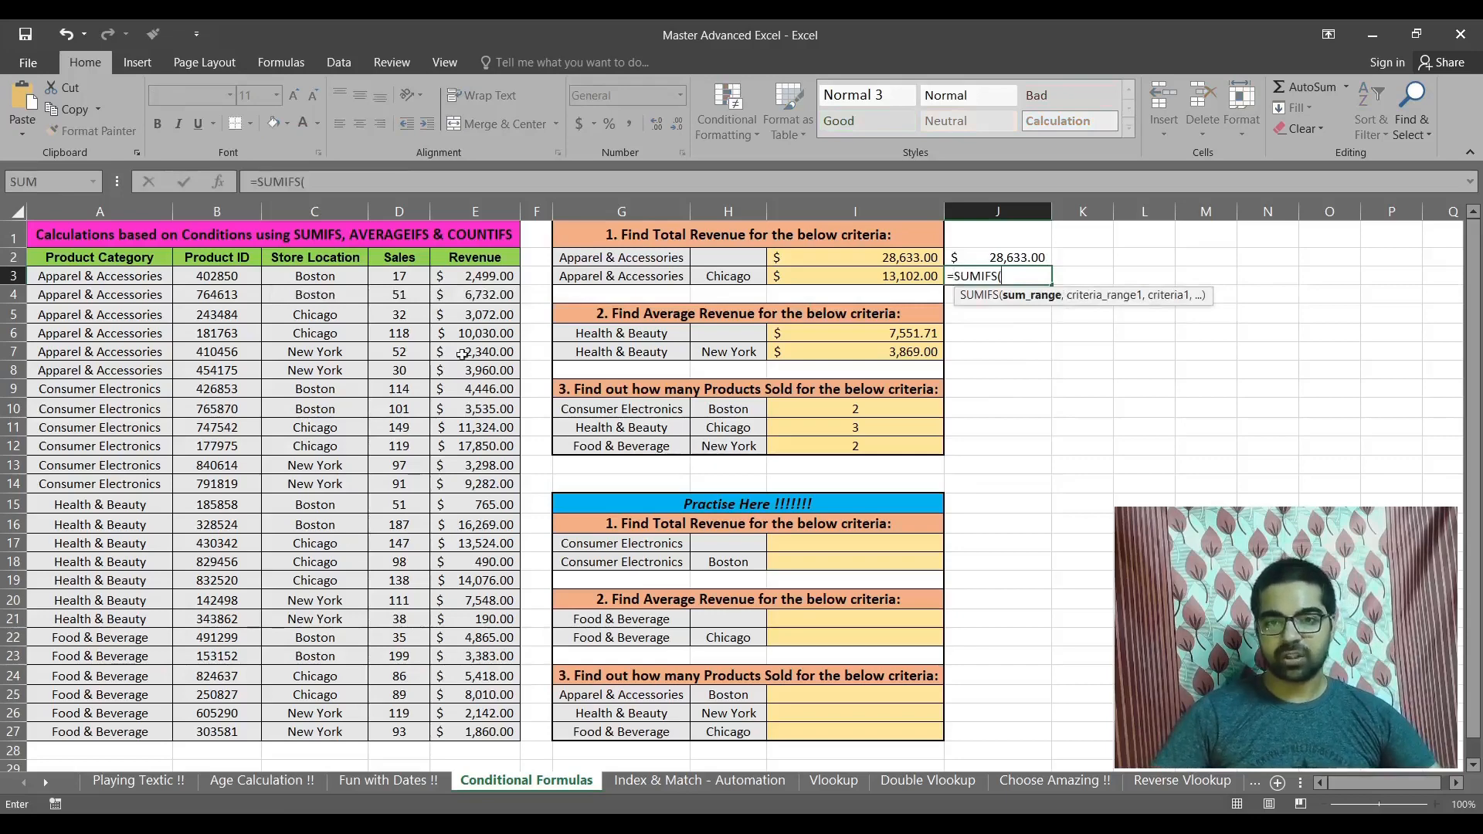
drag(463, 276, 468, 730)
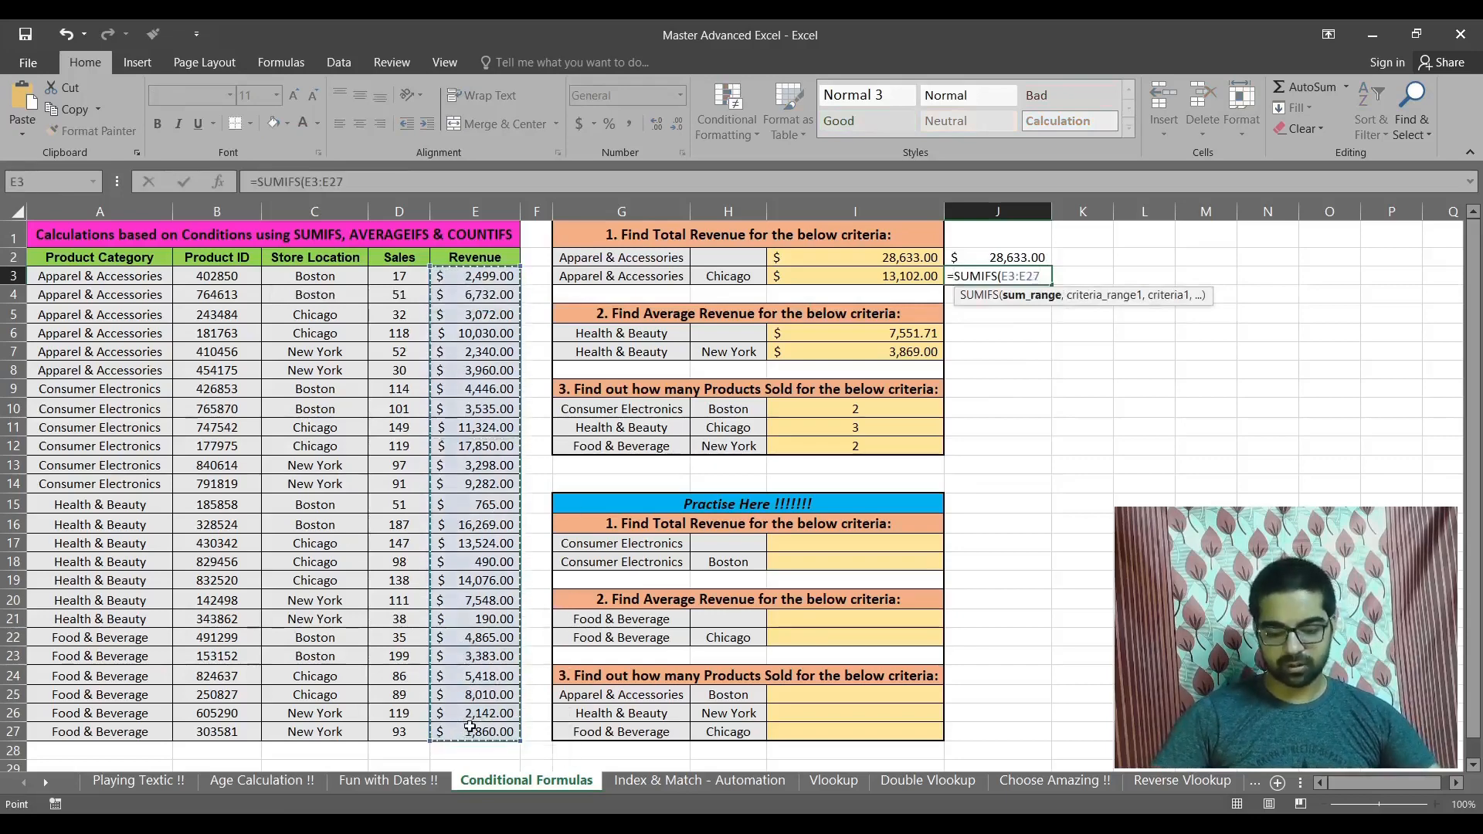
text(,)
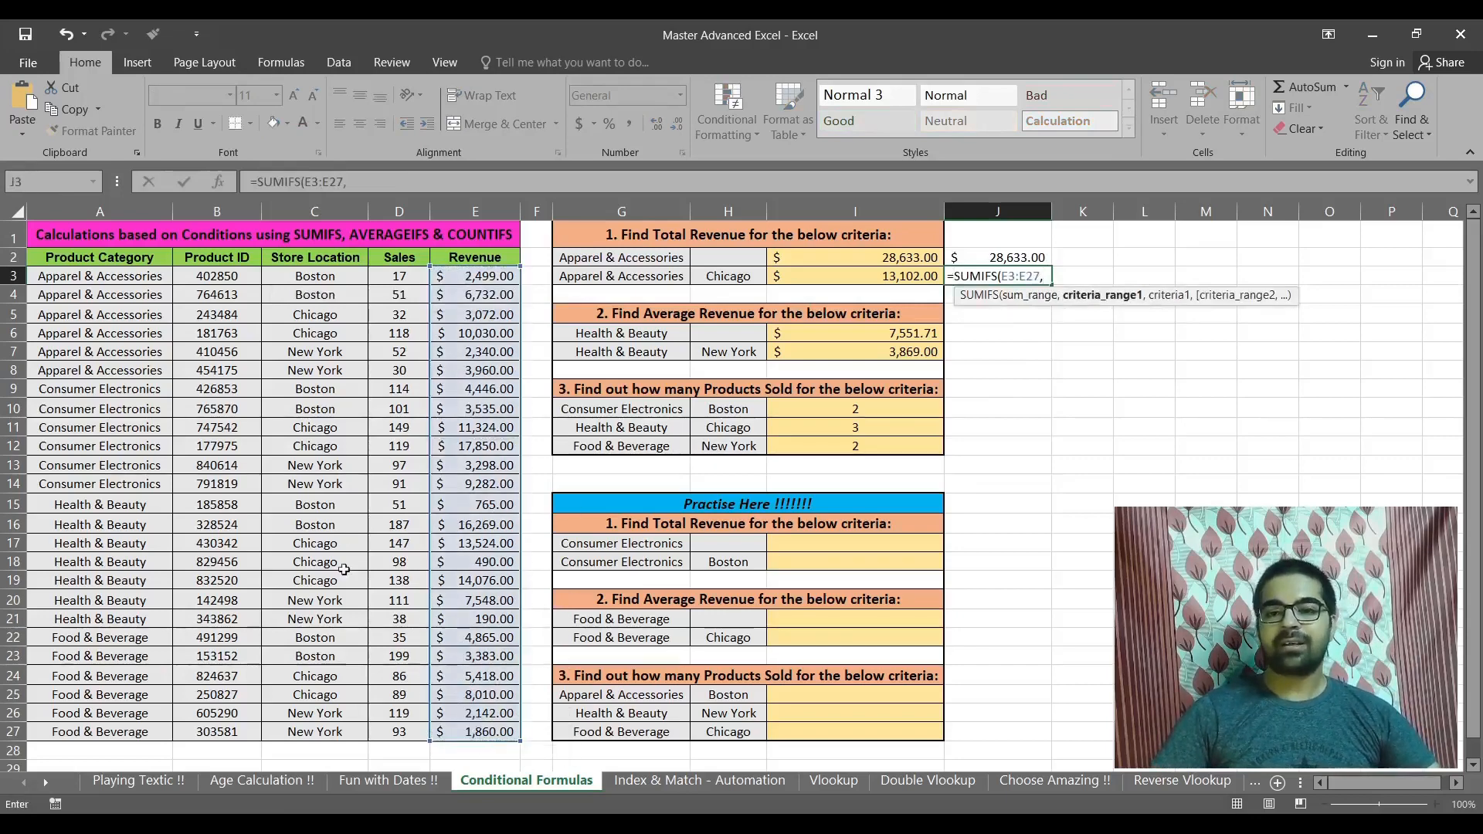
drag(122, 279, 148, 730)
text(,)
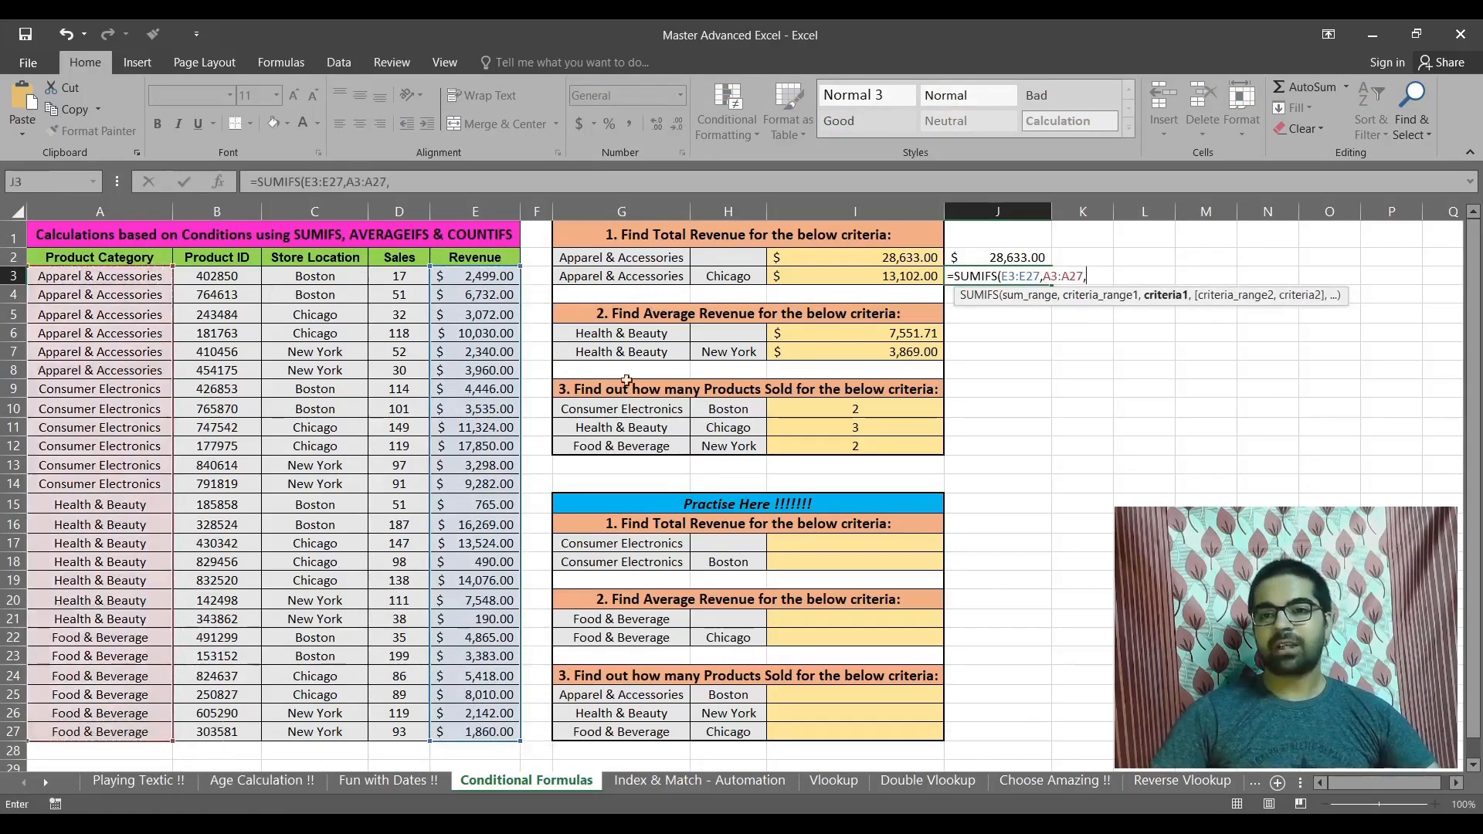
click(630, 277)
text(,)
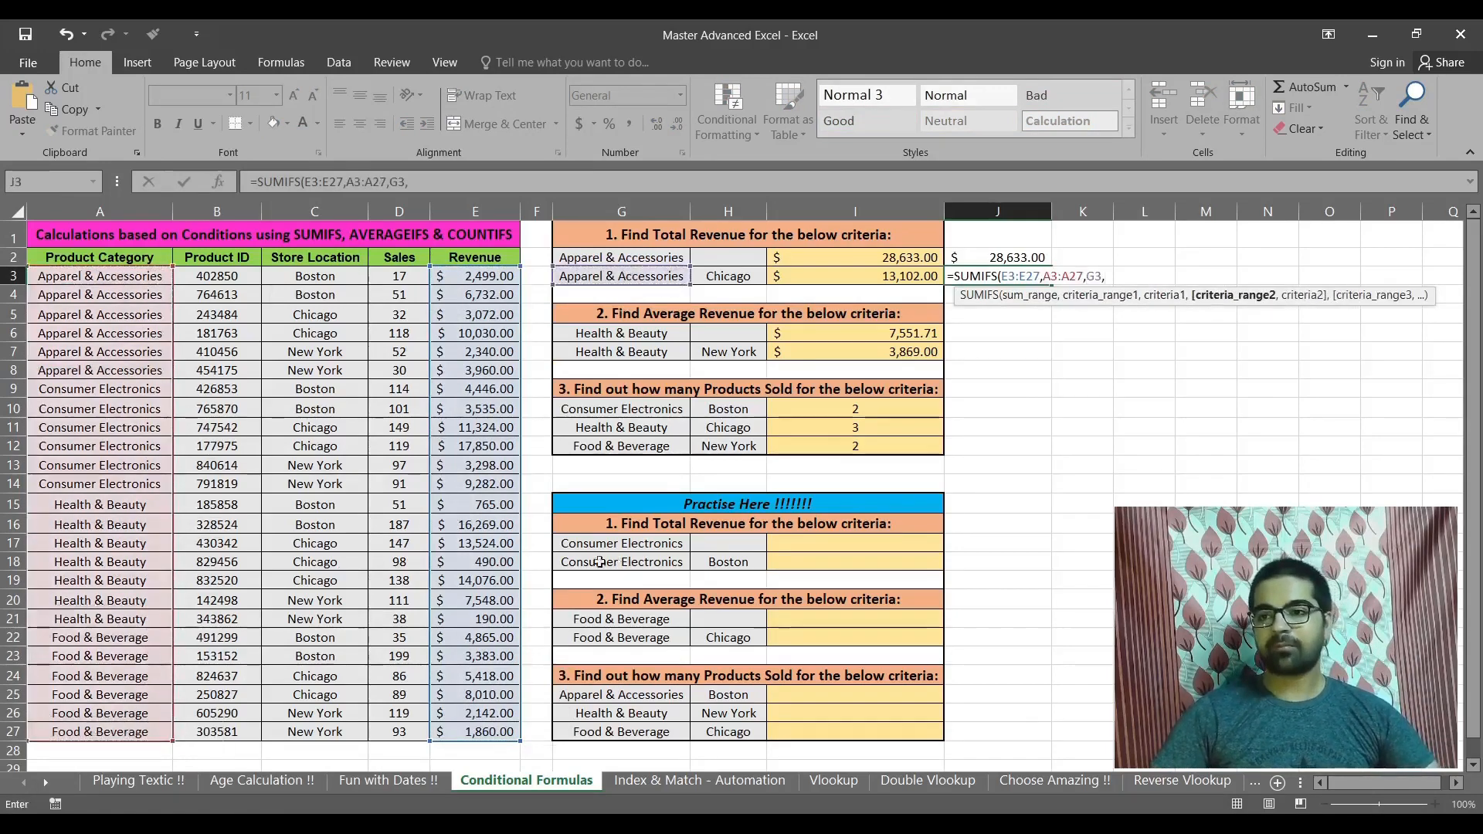
Add criteria range C3:C27 with criterion H3 to the SUMIFS formula in J3 and enter it
key(BackSpace)
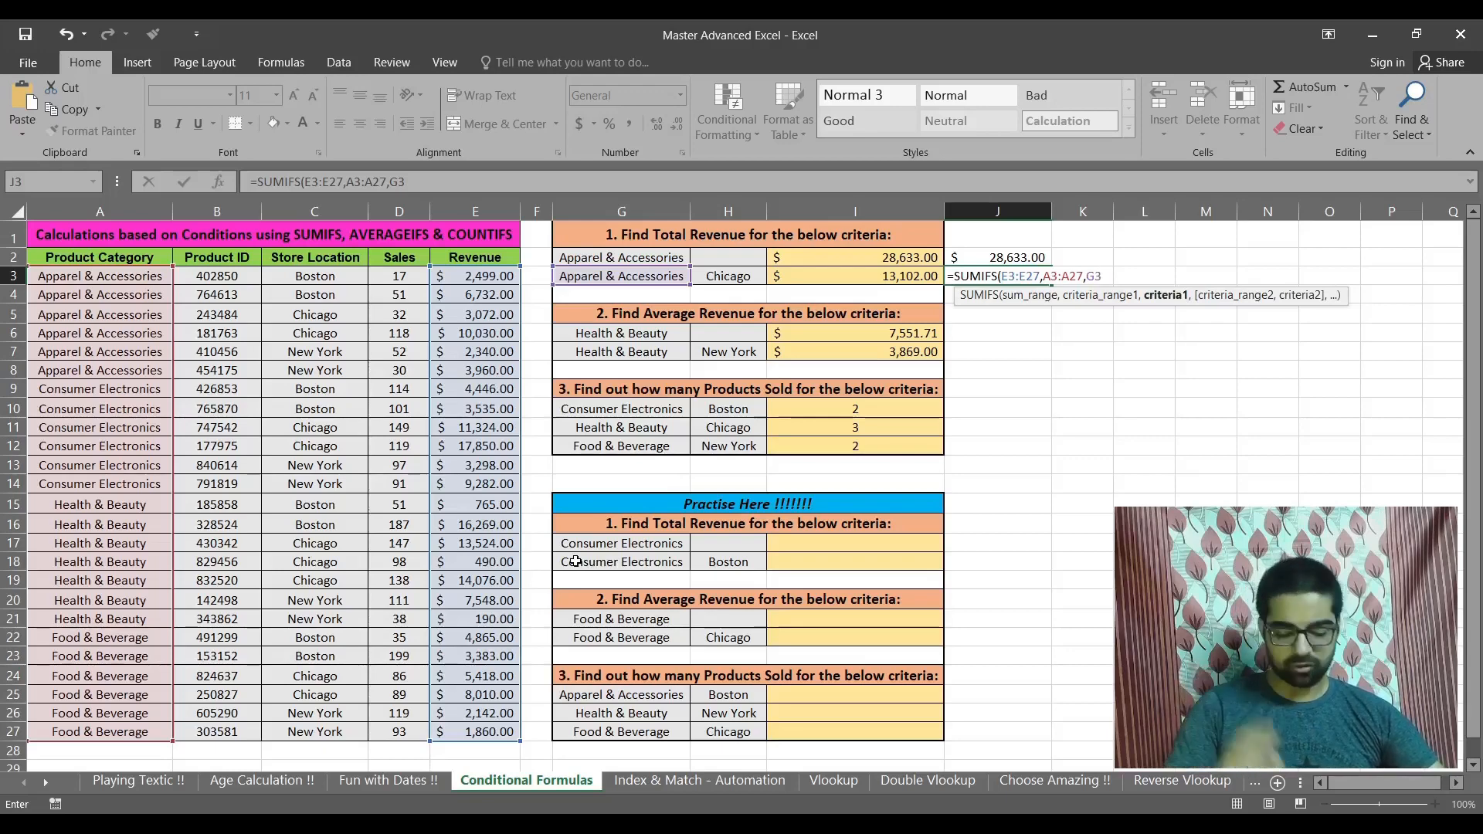
text(,)
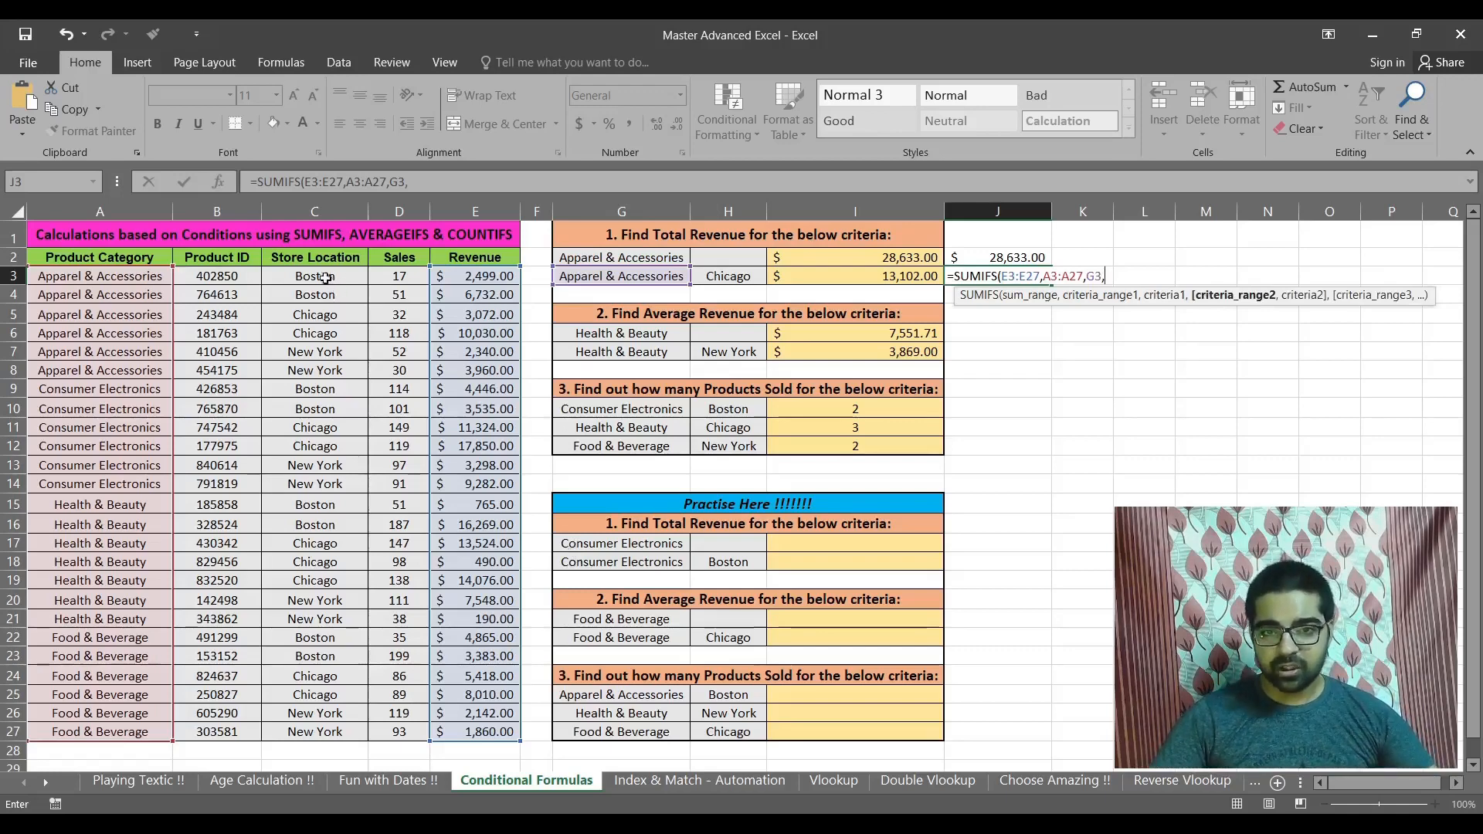
drag(326, 277, 332, 731)
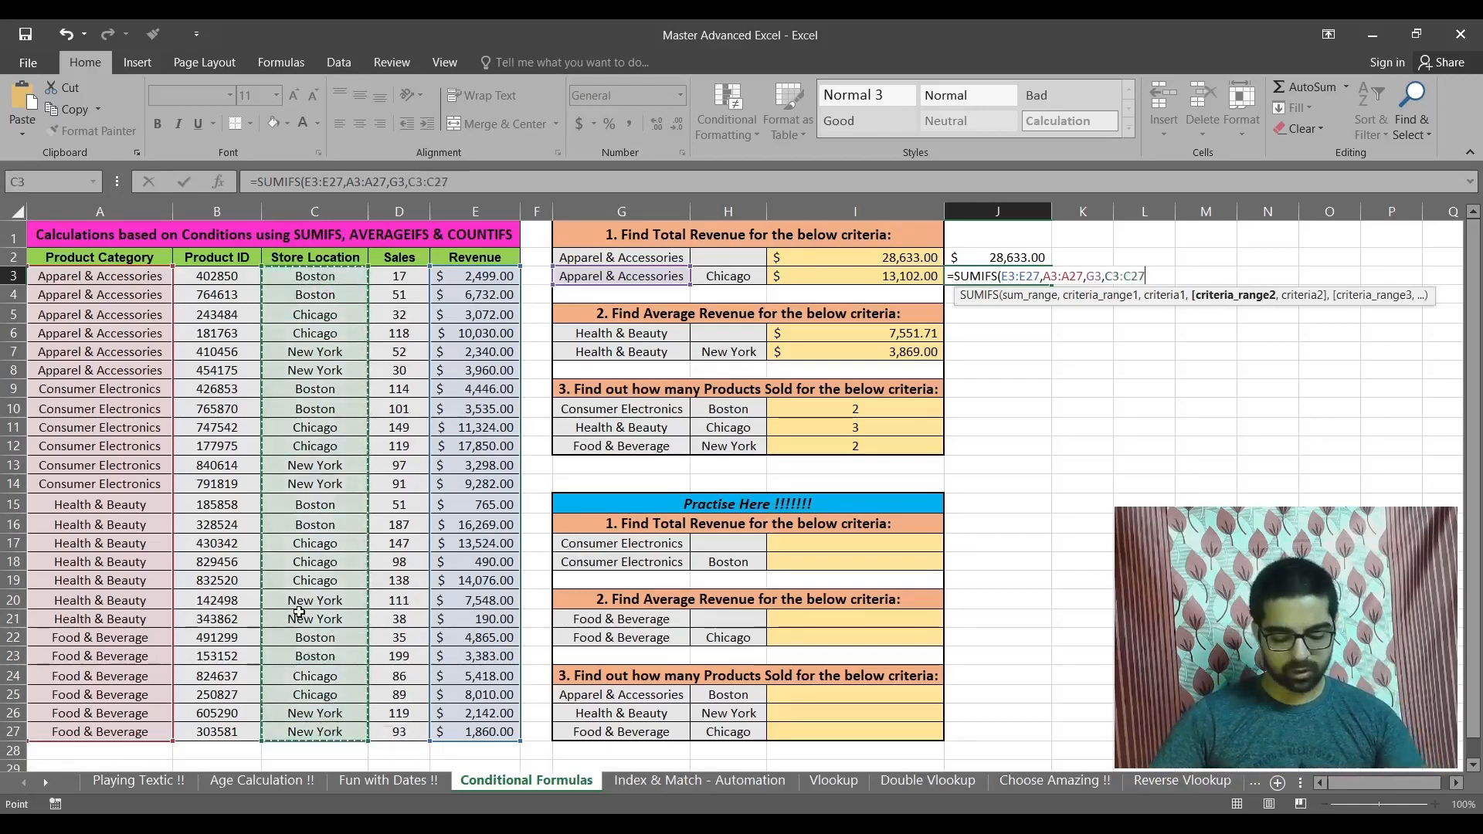
text(,)
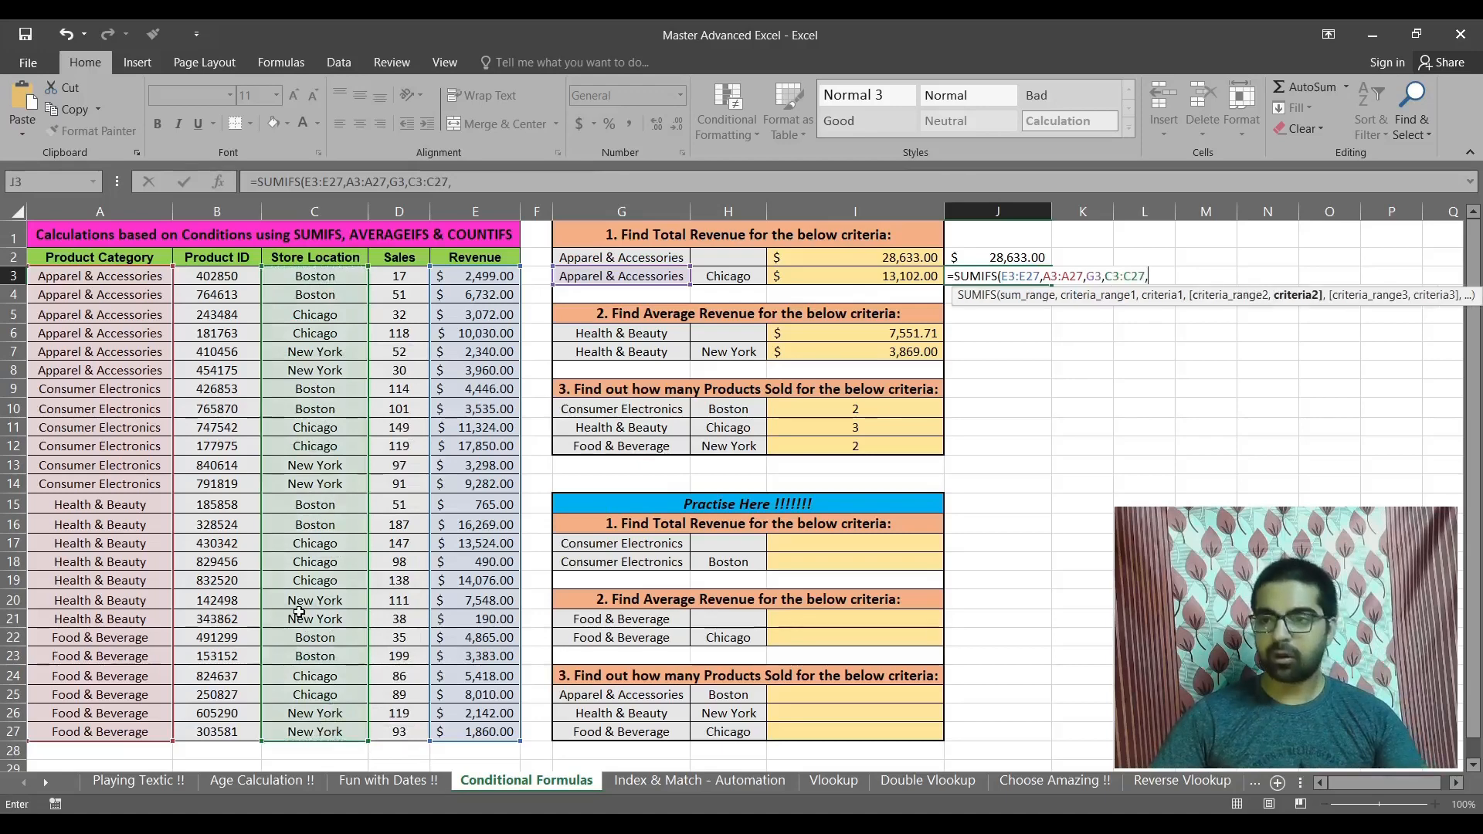
click(741, 276)
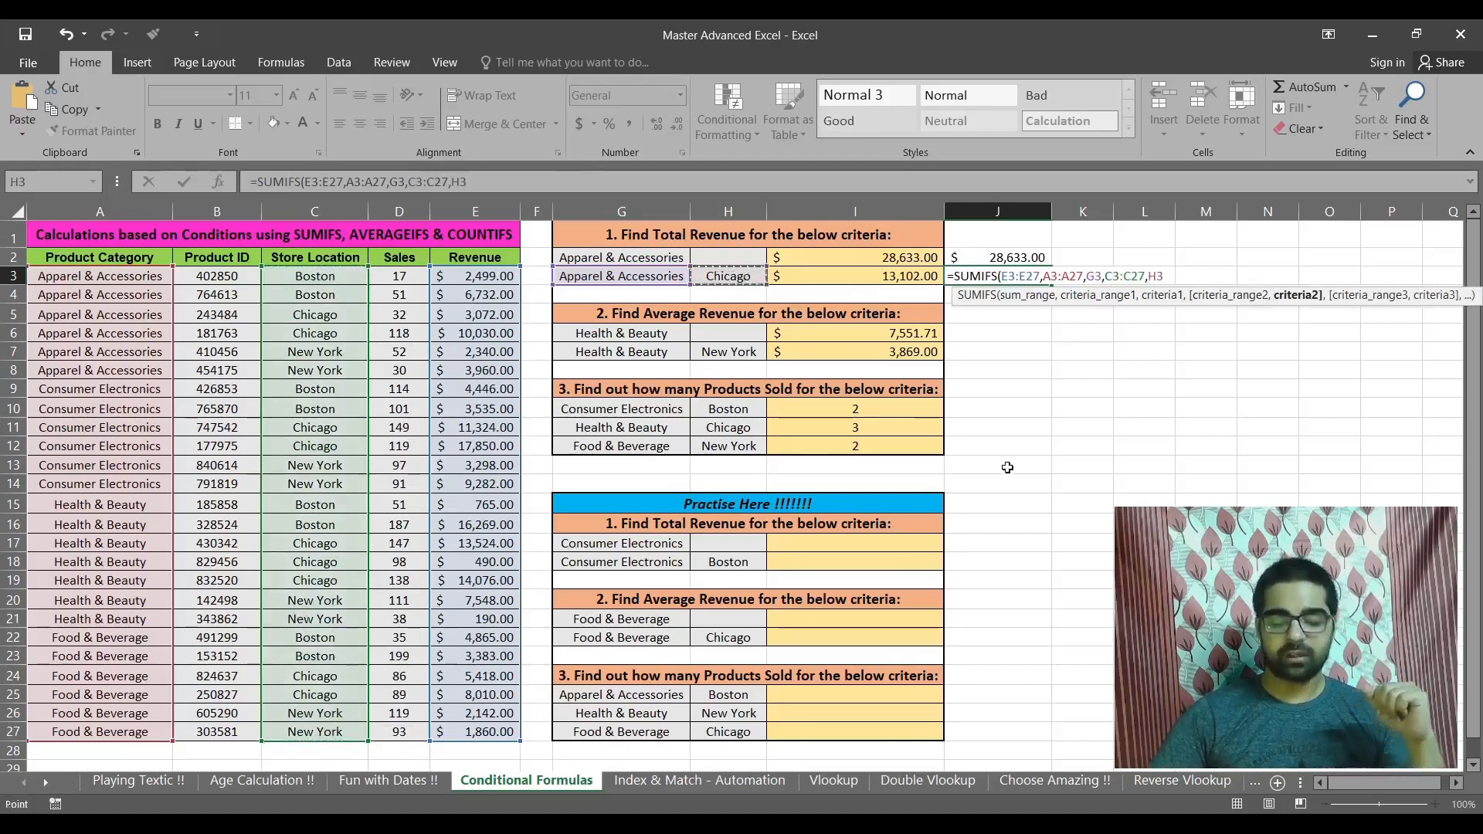
key(Return)
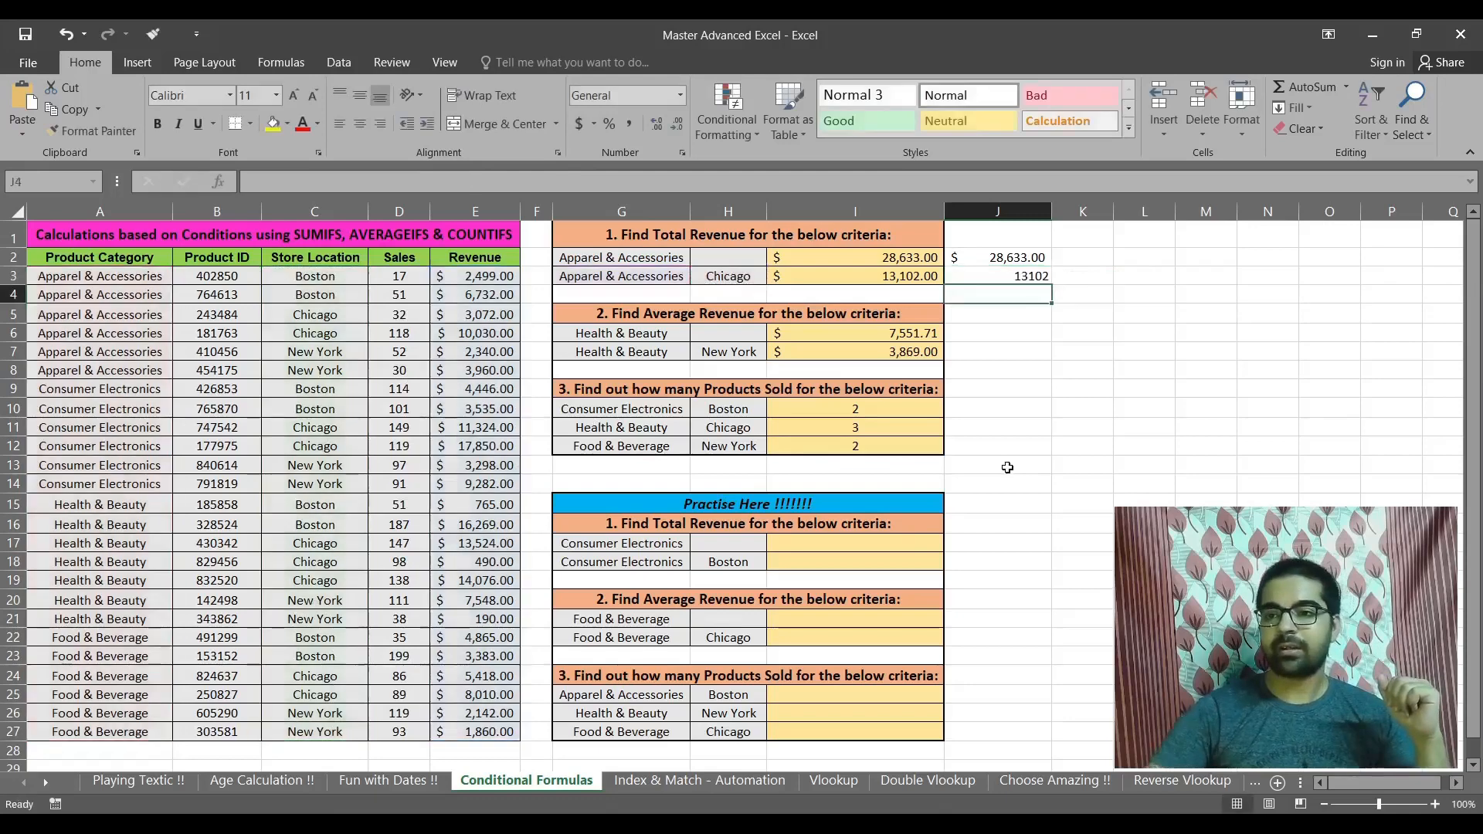
Compare the SUMIFS formula in J3 with the solved cell I3
click(1008, 274)
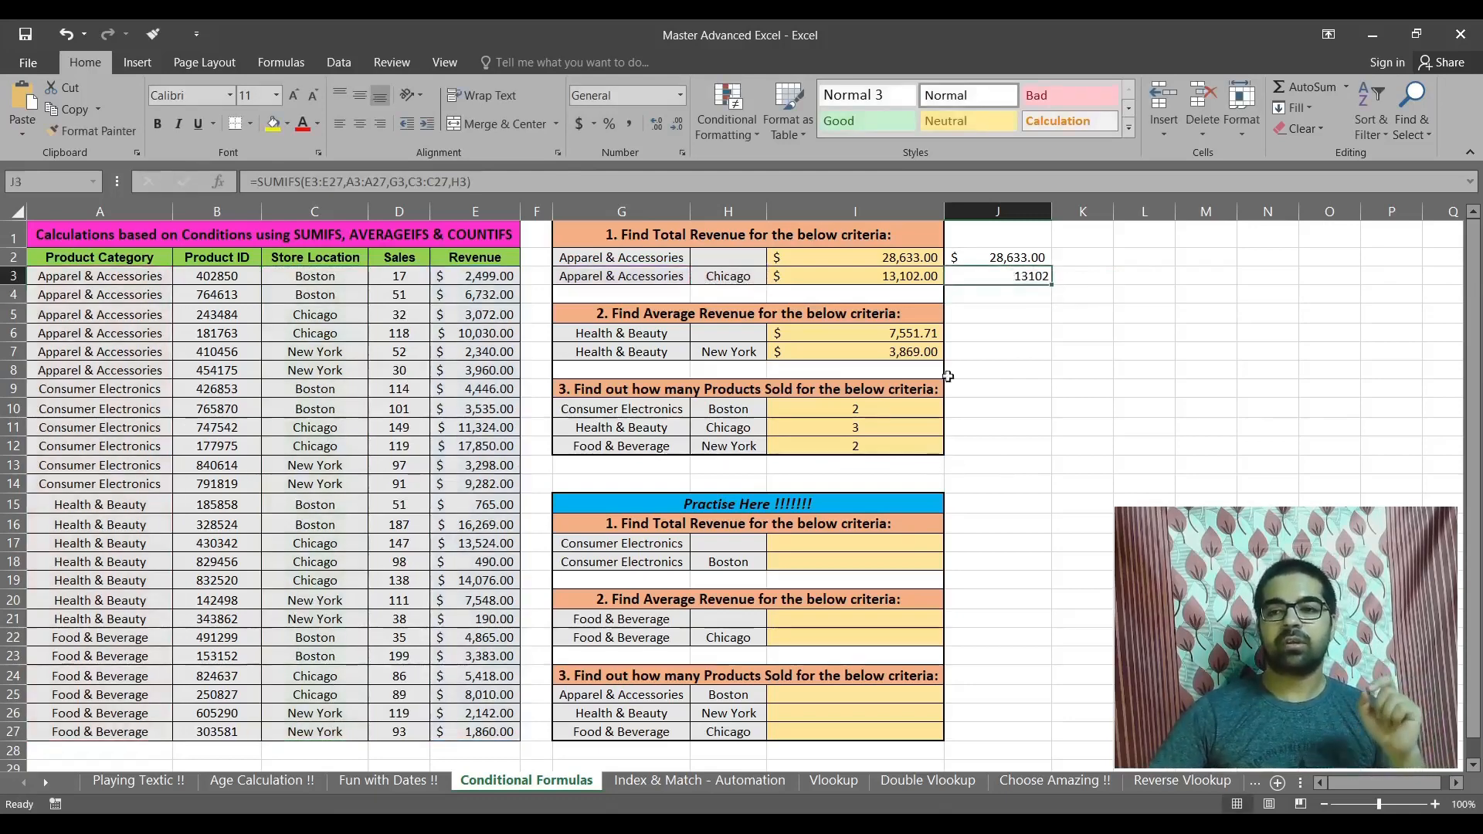
key(Left)
click(1008, 282)
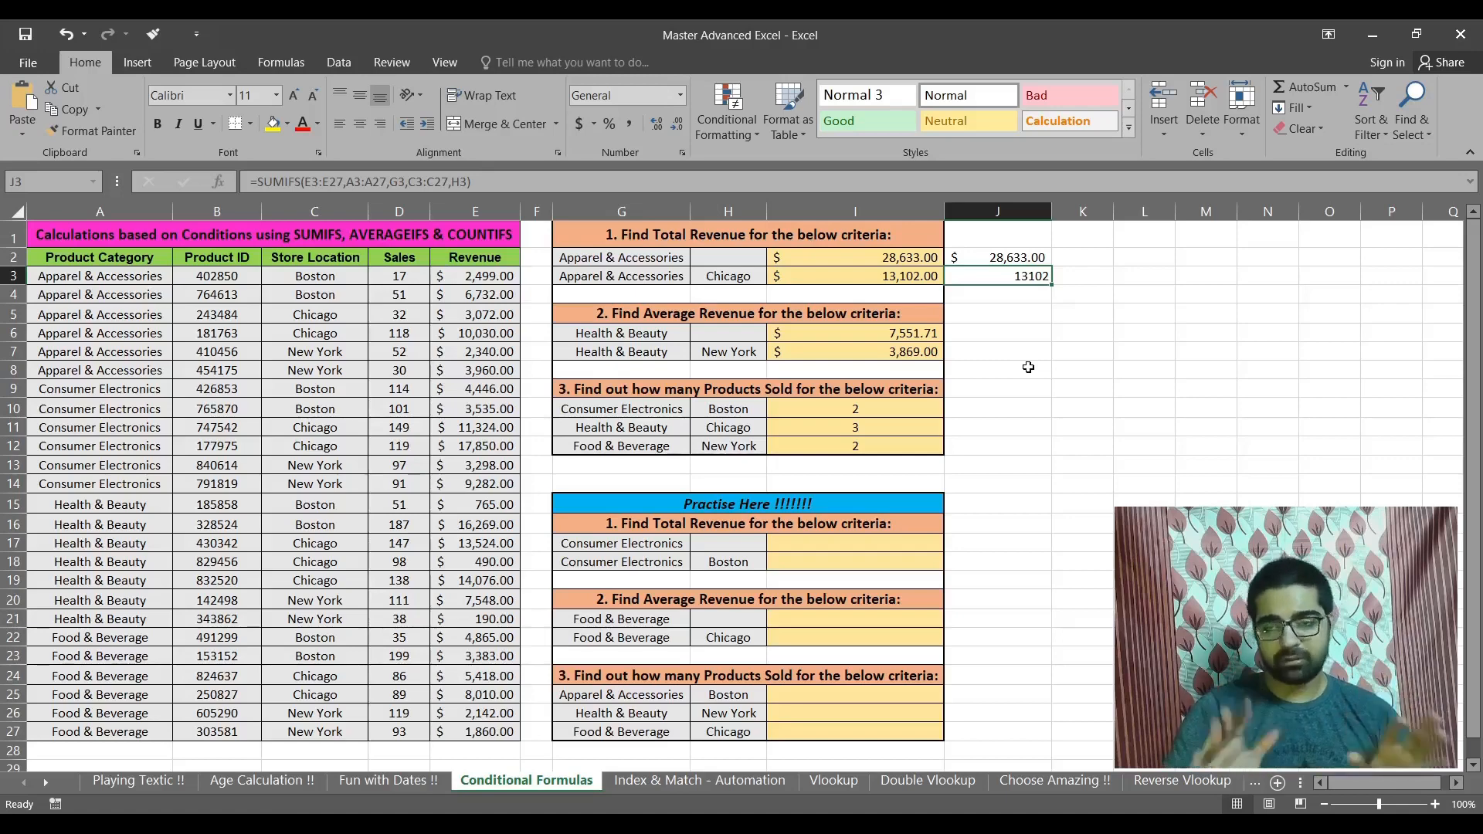
Check the Apparel & Accessories total in J2 against the sum of the revenue cells E3:E8
click(638, 258)
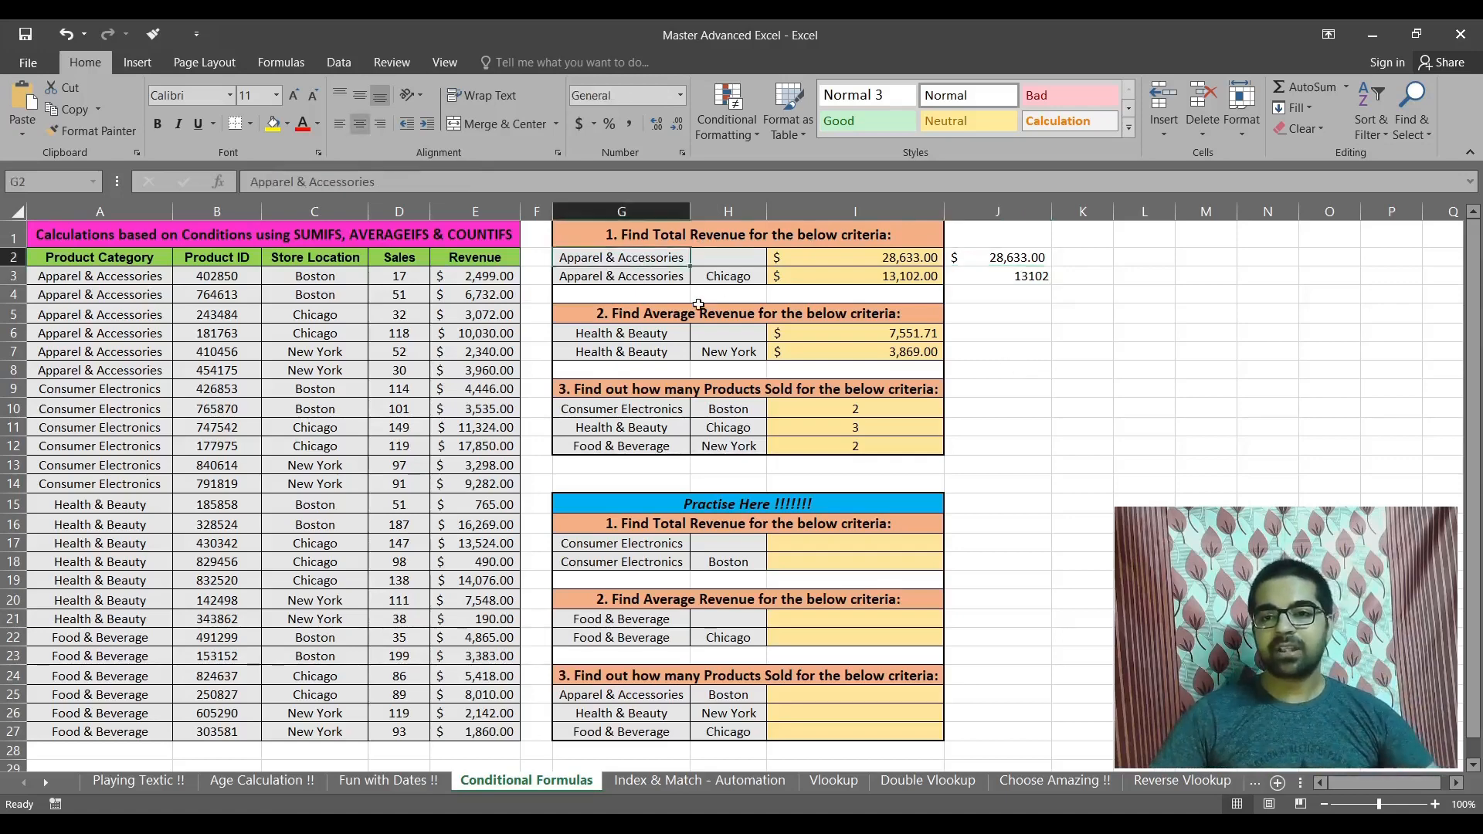
click(1020, 267)
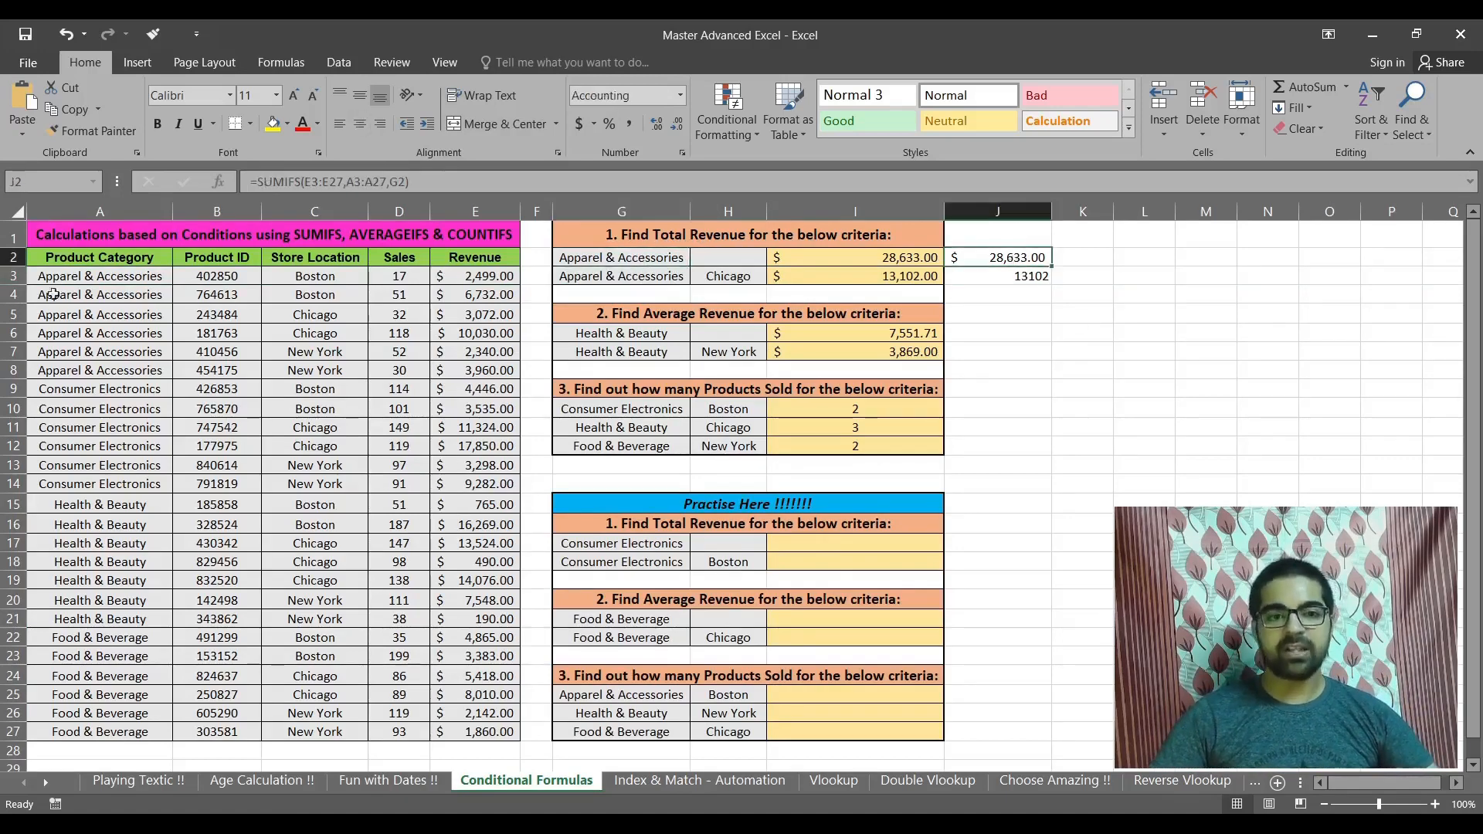
click(9, 278)
drag(5, 288, 8, 371)
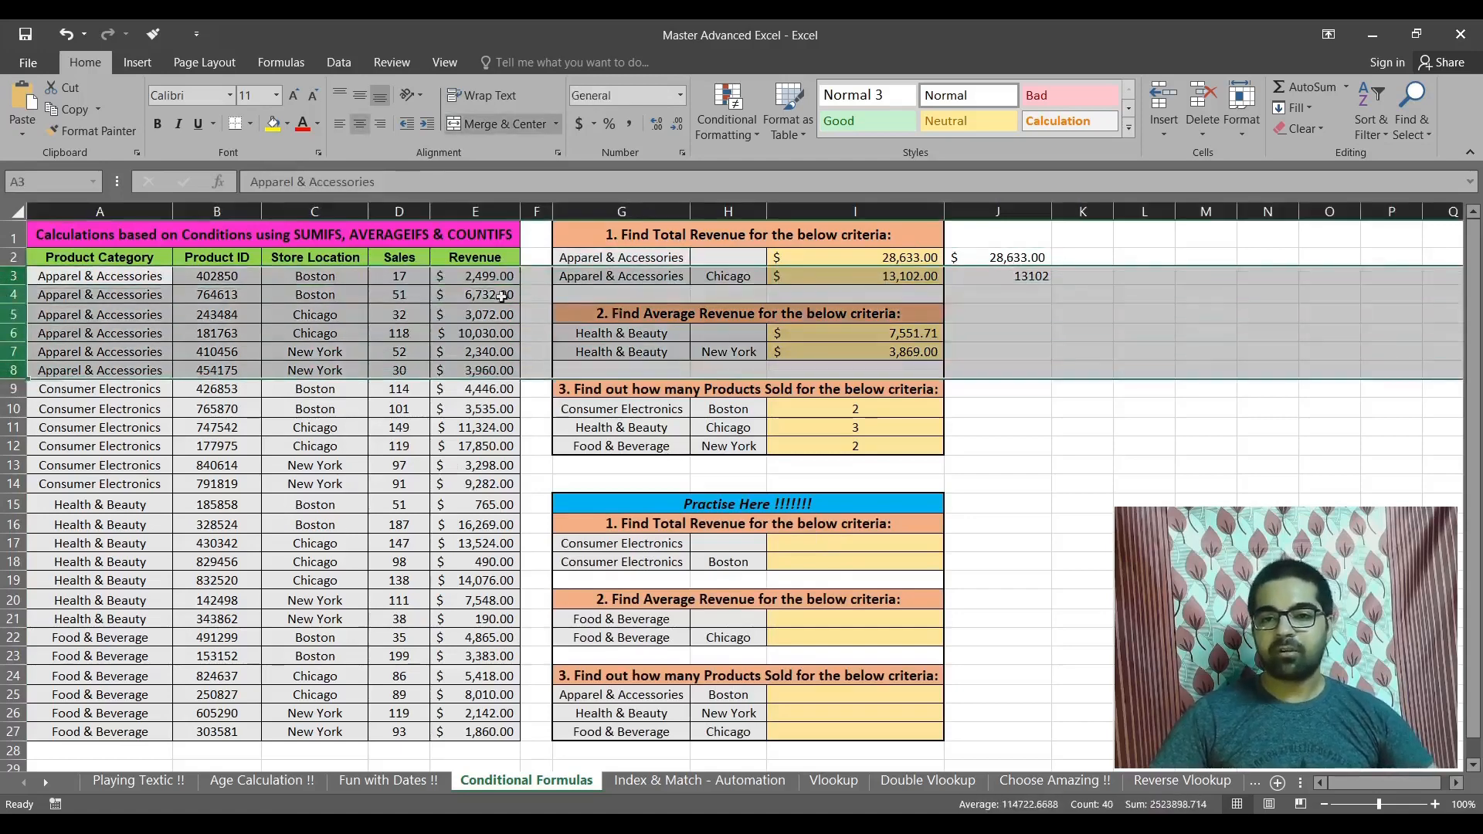
click(471, 280)
drag(468, 285, 479, 372)
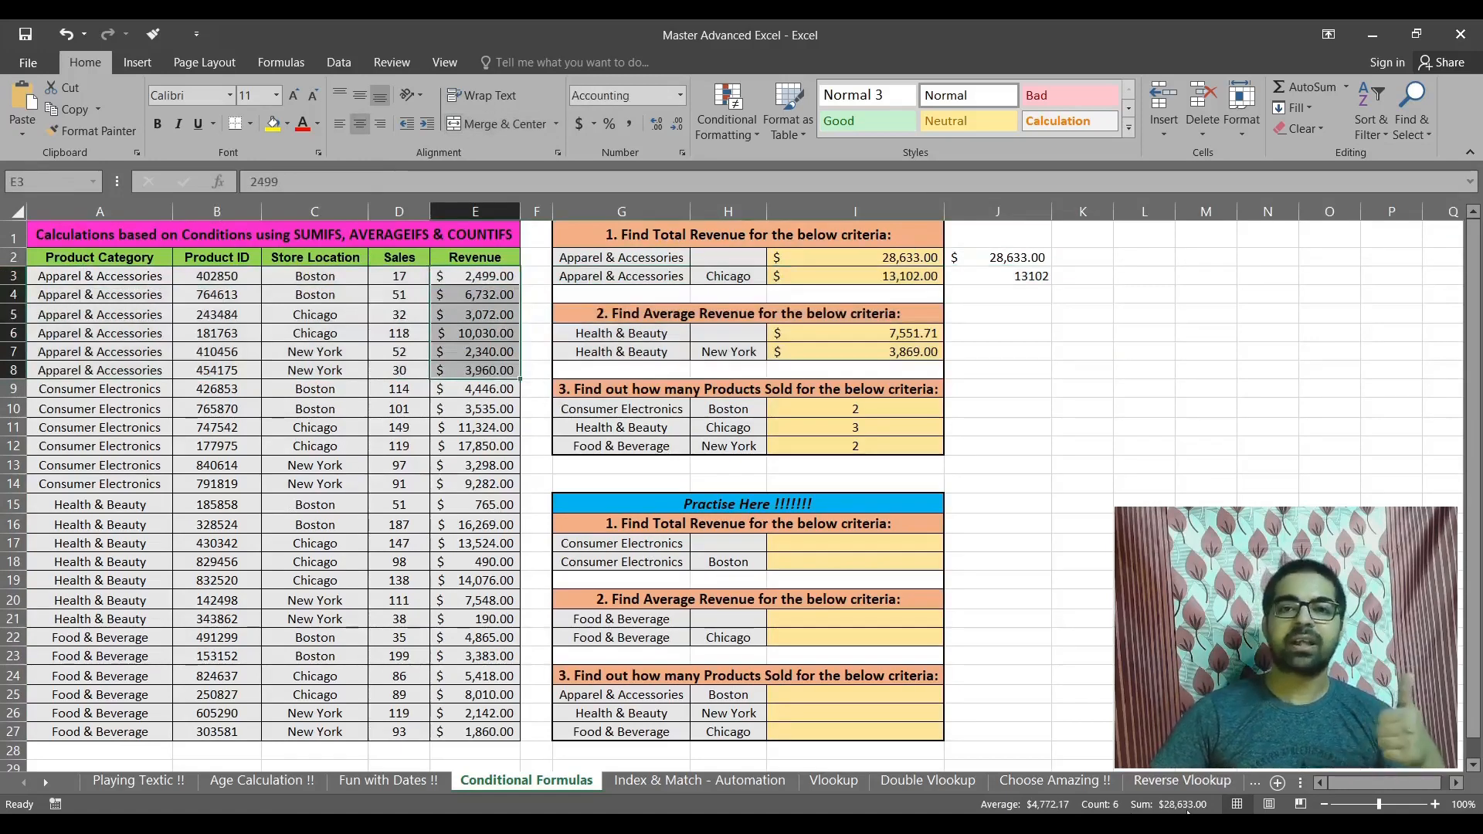
Check the Apparel & Accessories total for Chicago against the sum of the revenue cells E5:E6
click(630, 277)
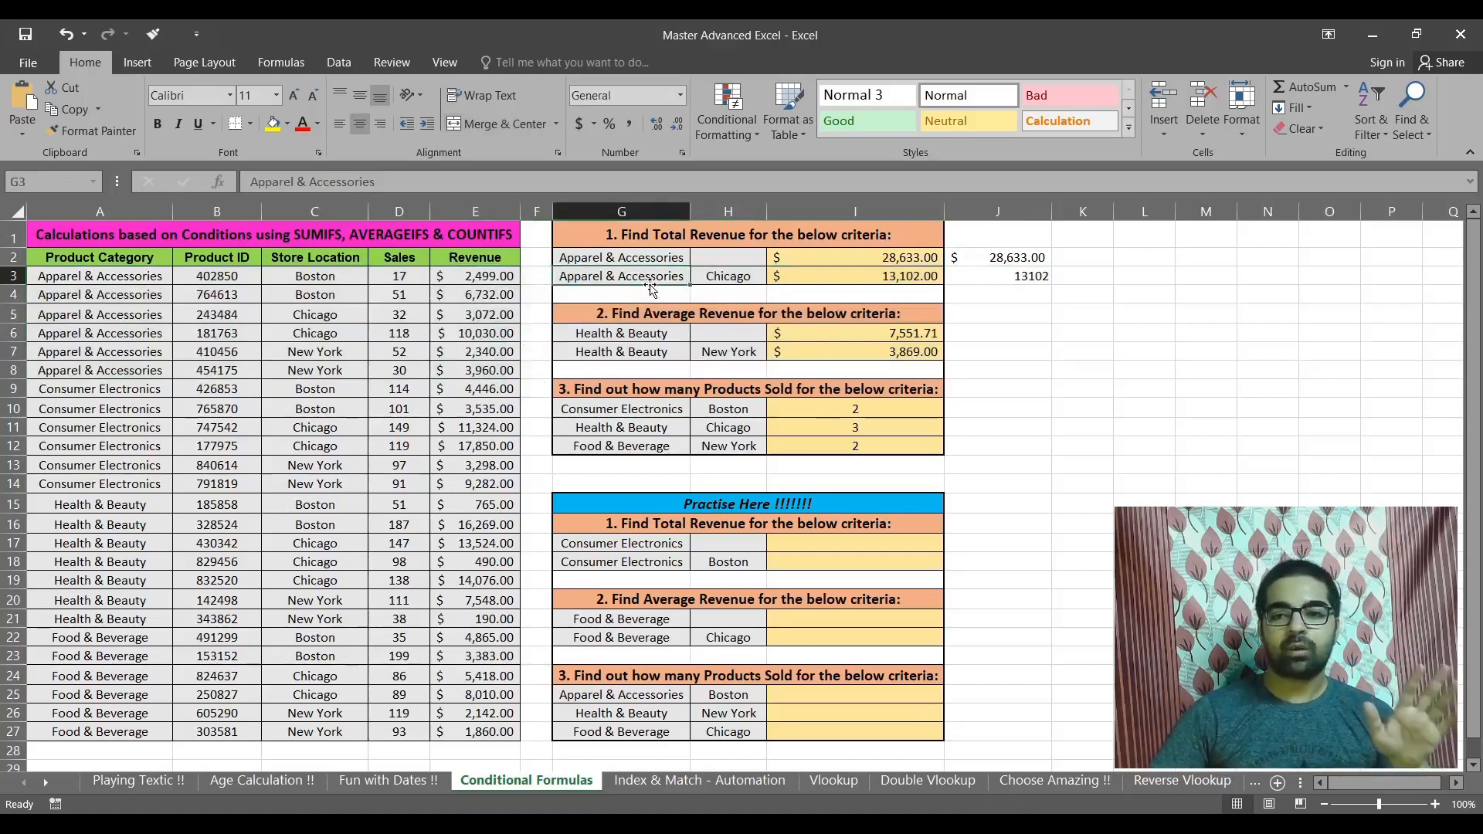
drag(13, 276, 19, 371)
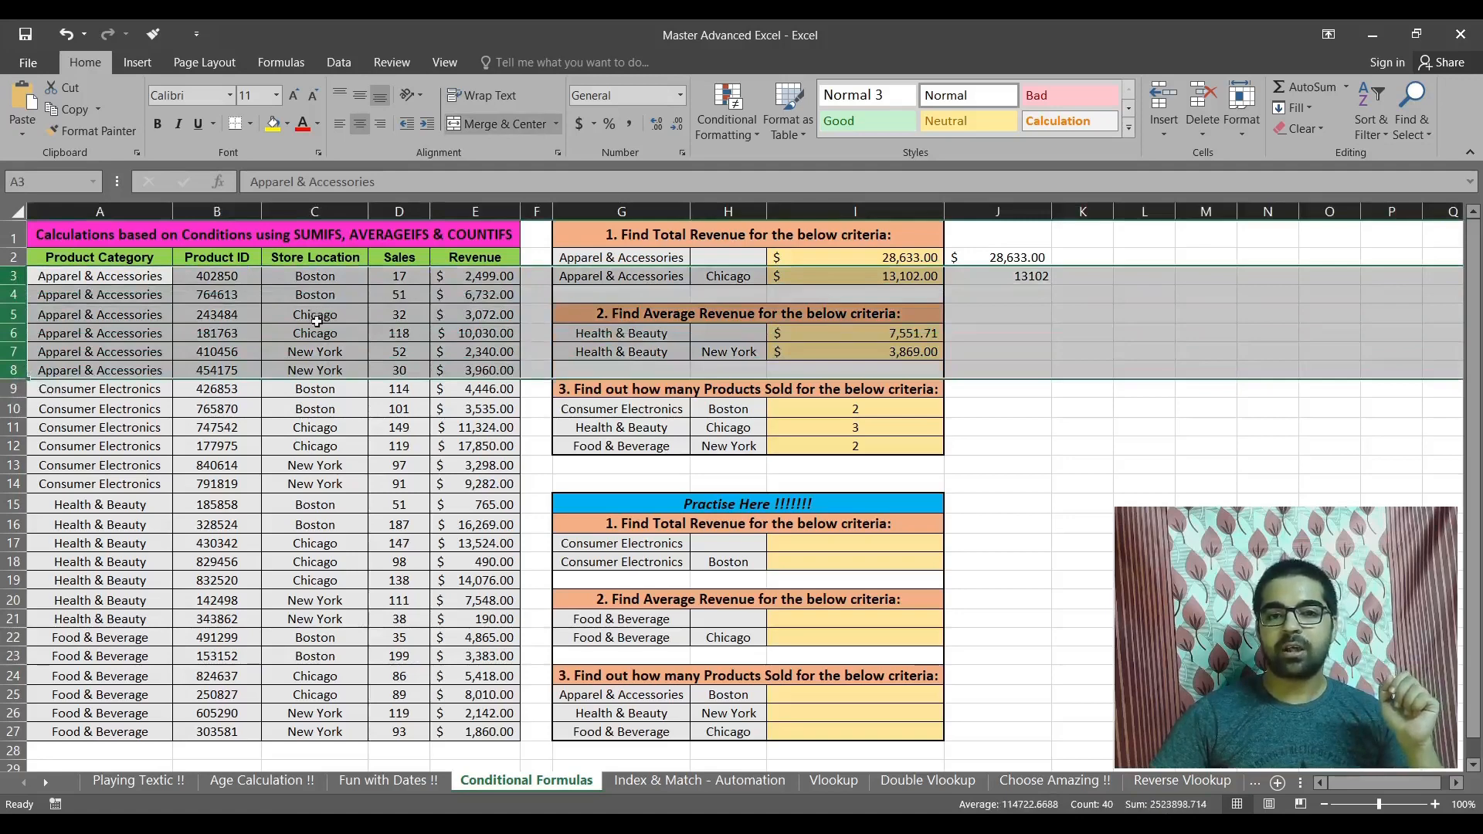
drag(478, 312, 467, 334)
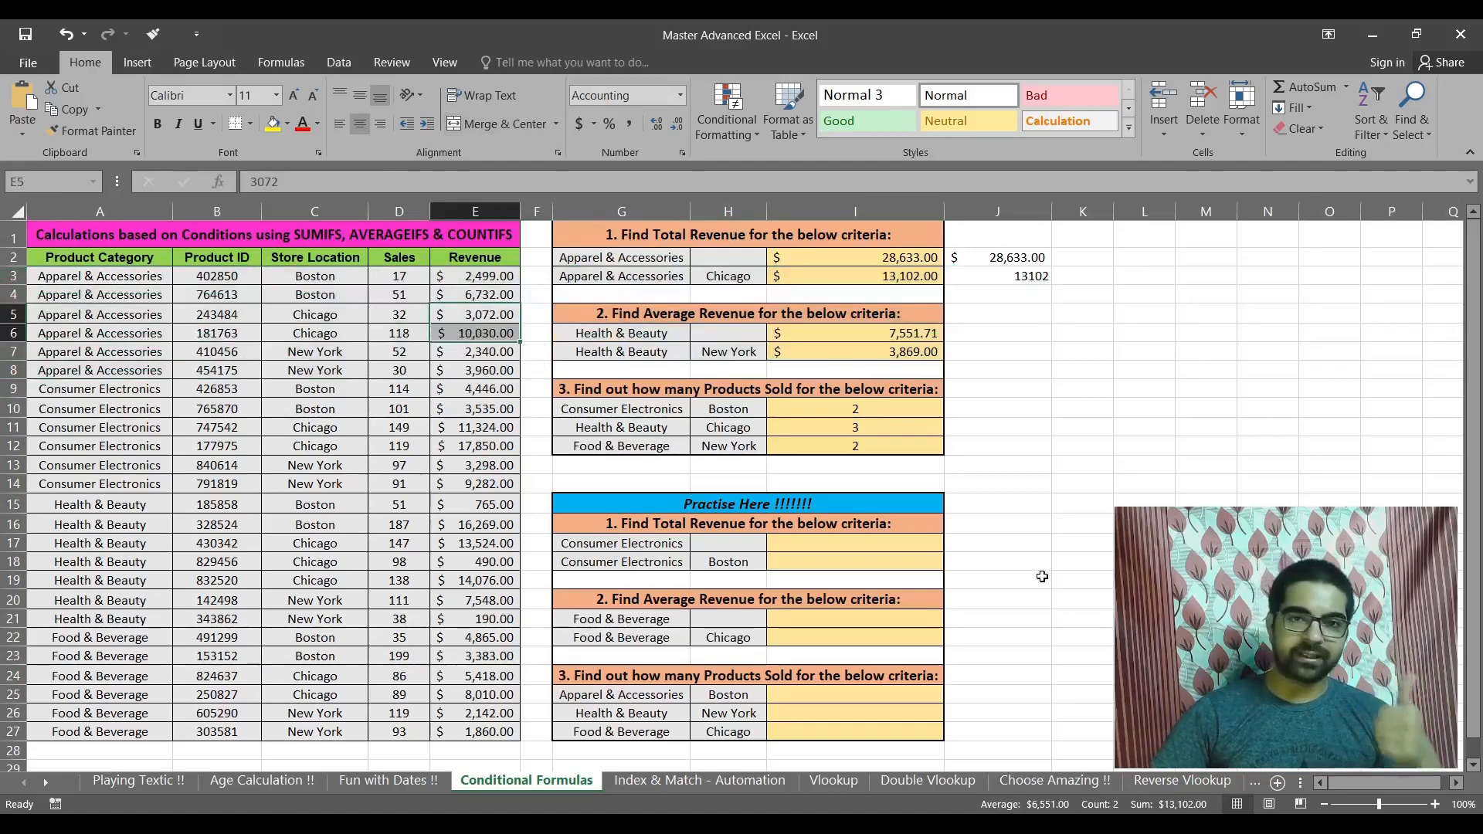
Enter =AVERAGEIFS(E3:E27,A3:A27,G6) in J6 to average the Health & Beauty revenue
click(1018, 341)
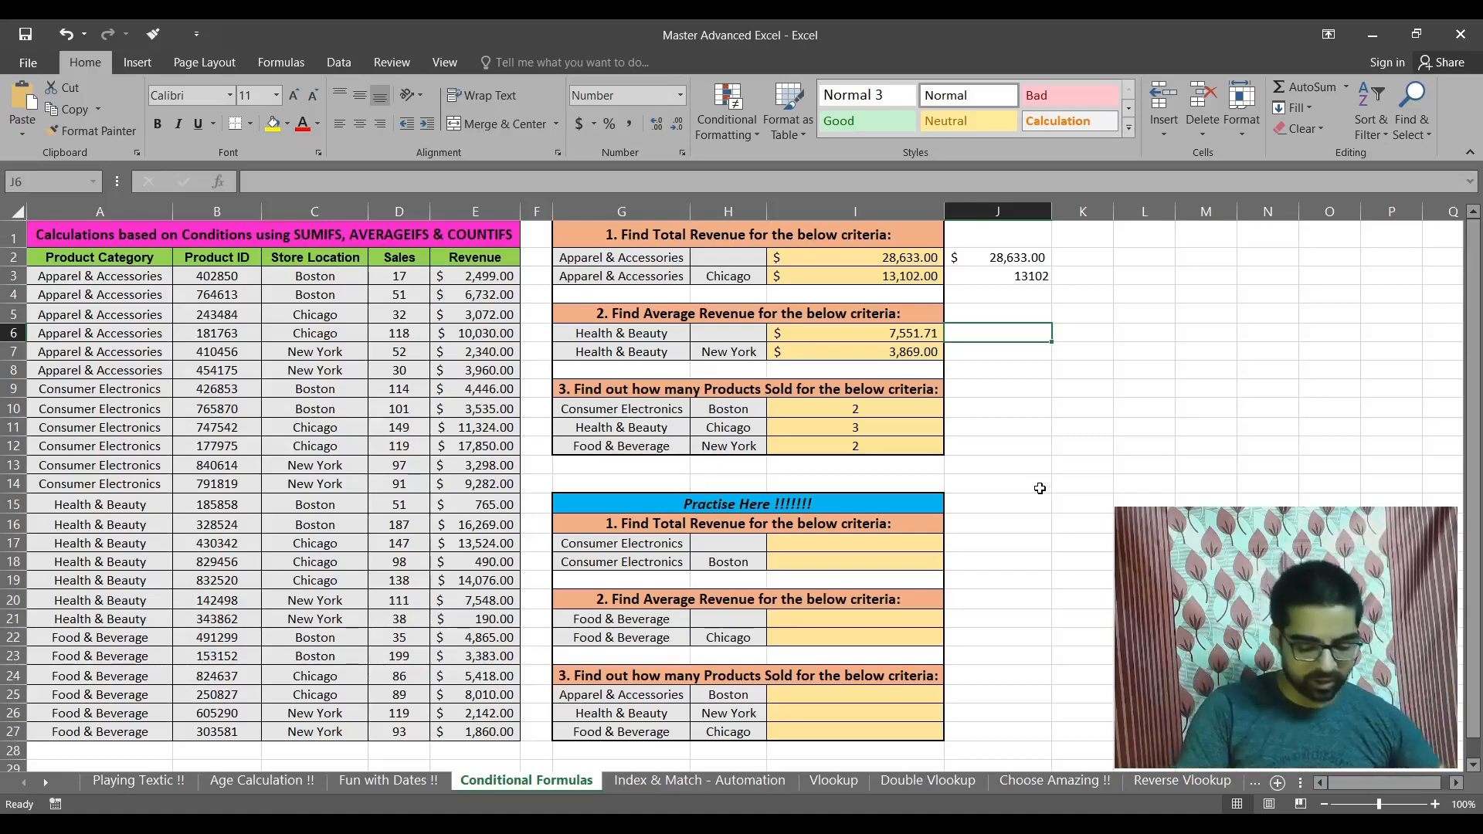
text(=aver)
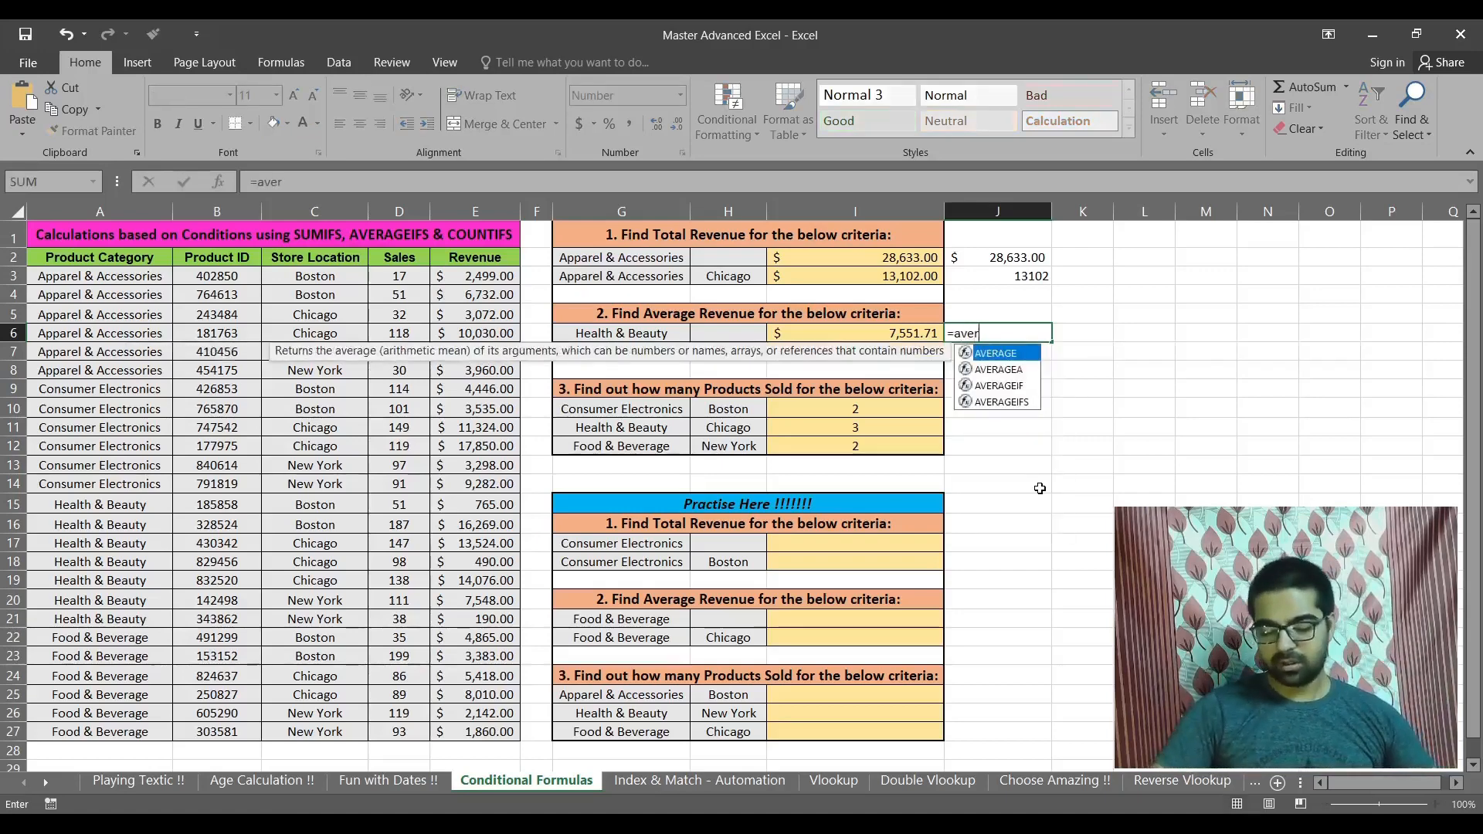
key(Down)
key(Down)
key(Down)
key(Tab)
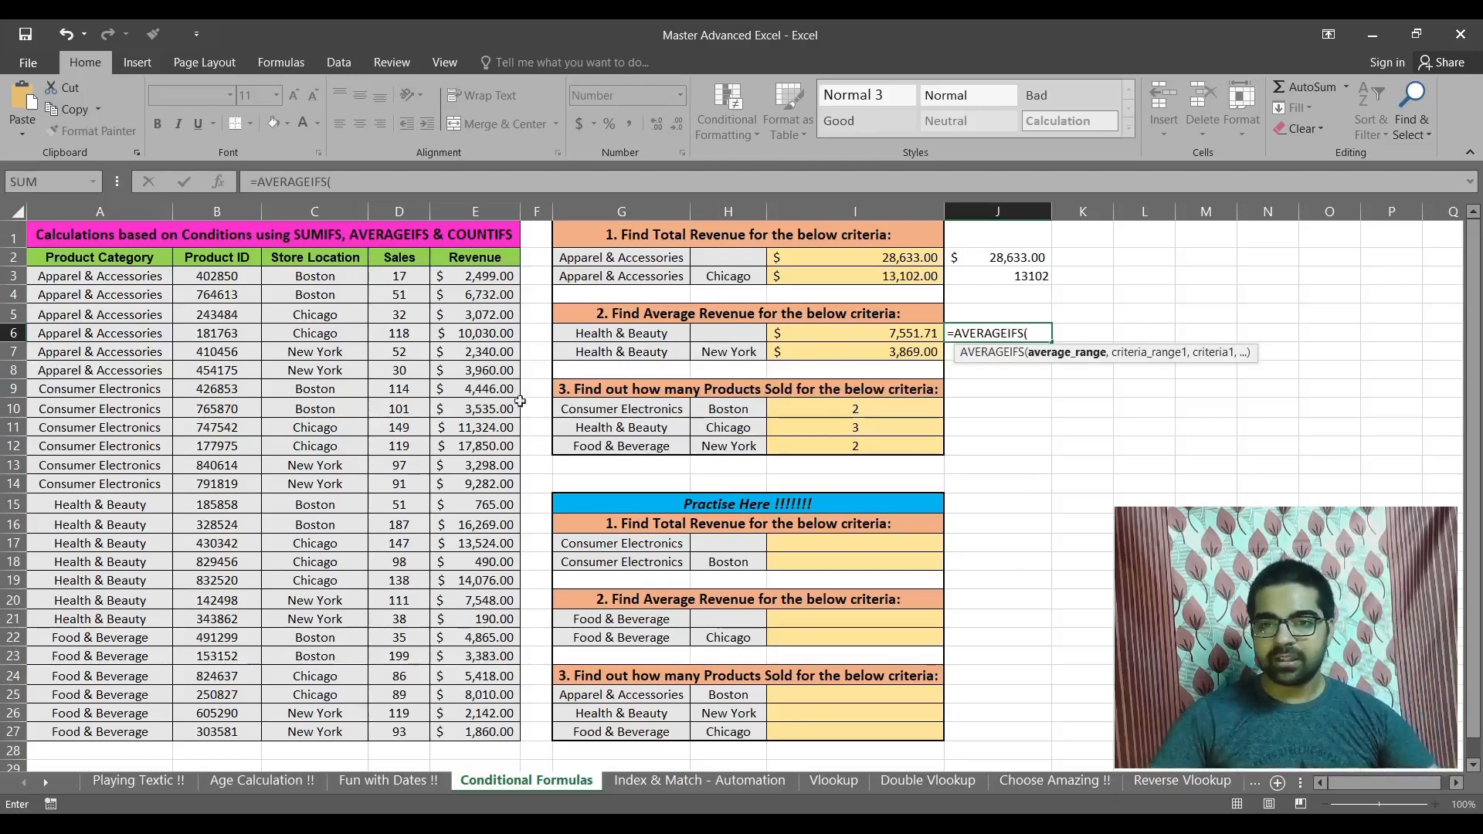
drag(479, 278, 476, 732)
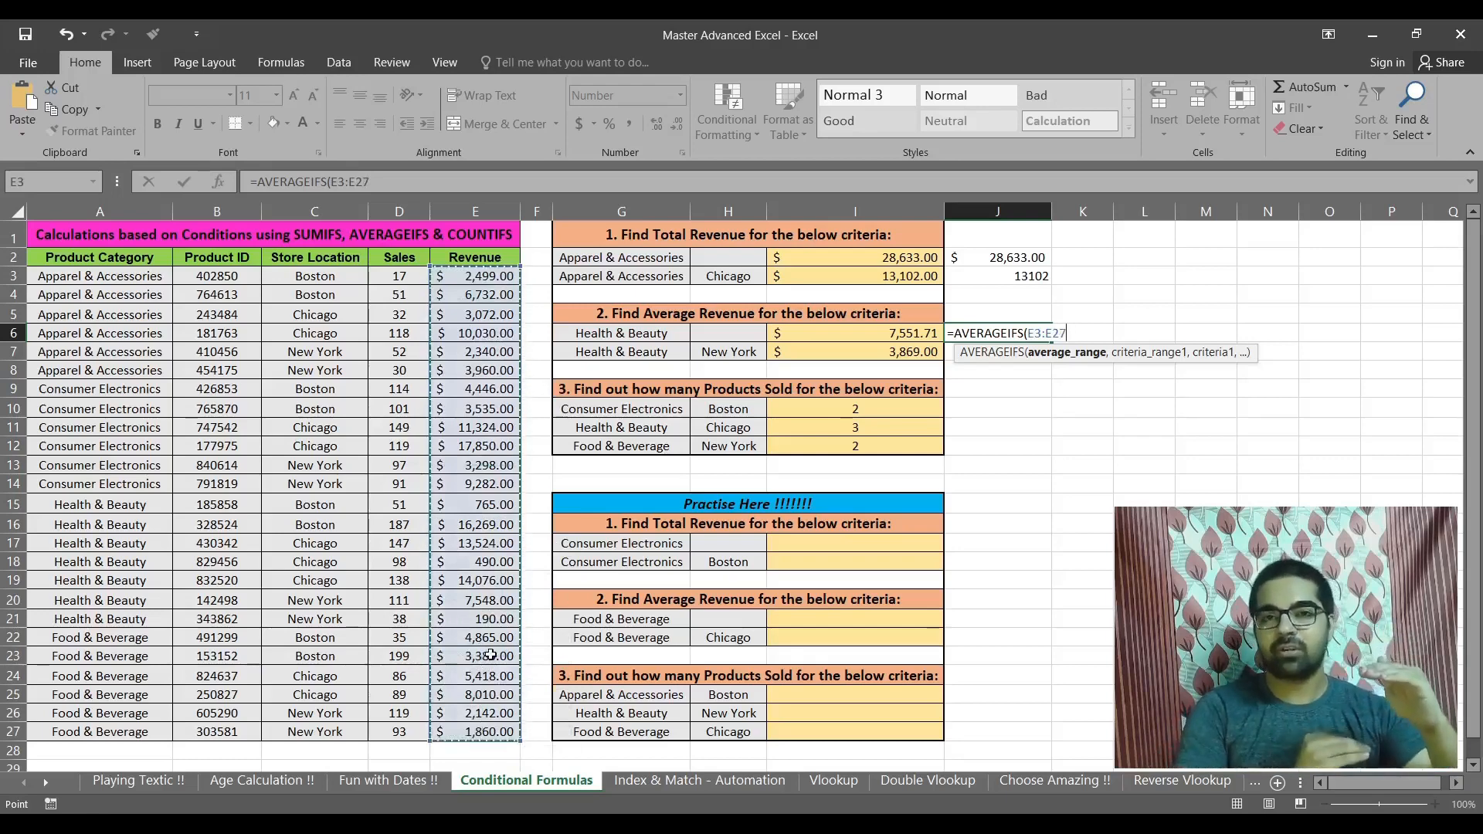
text(,)
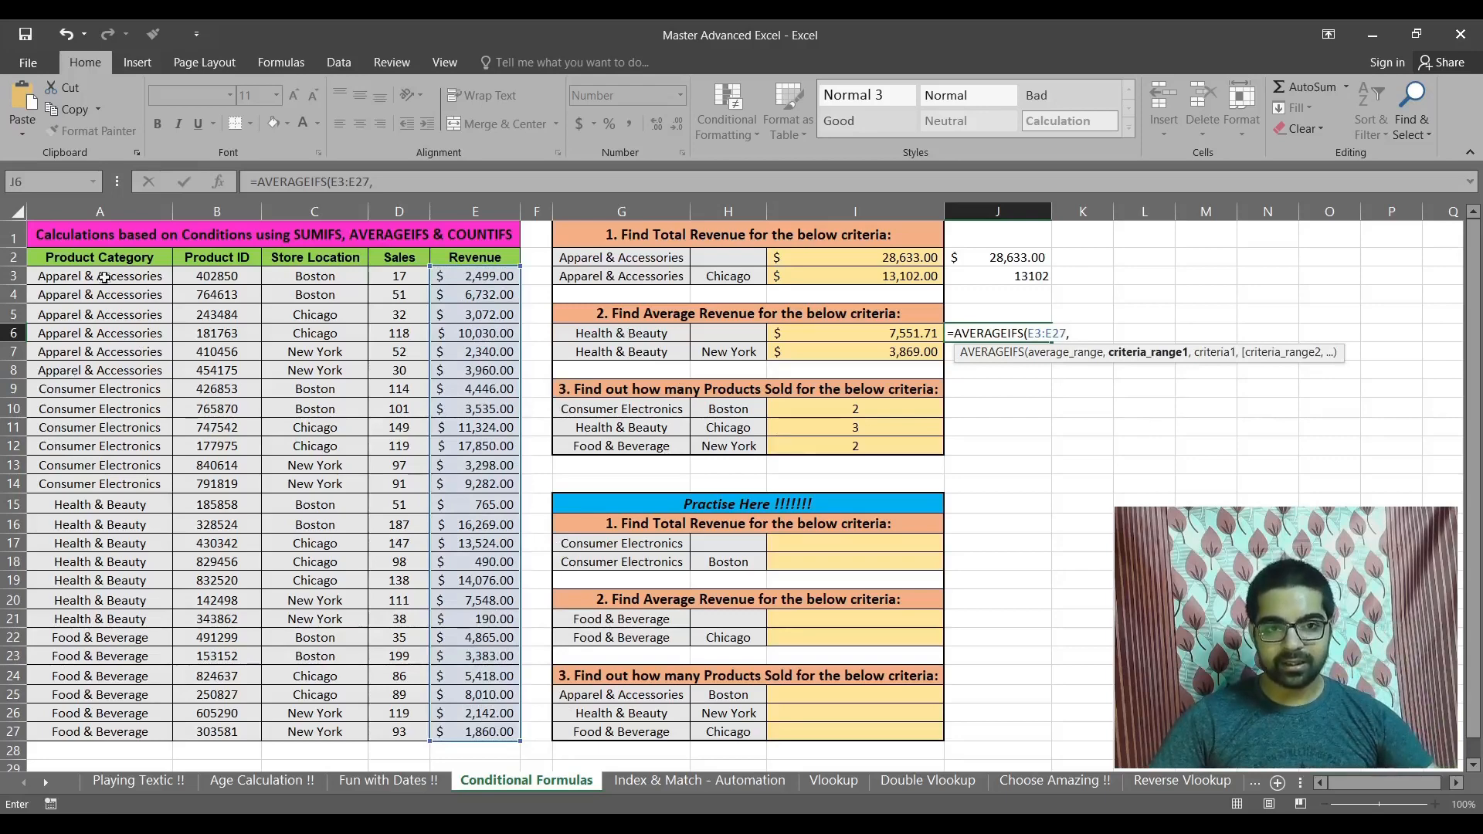
drag(104, 278, 108, 716)
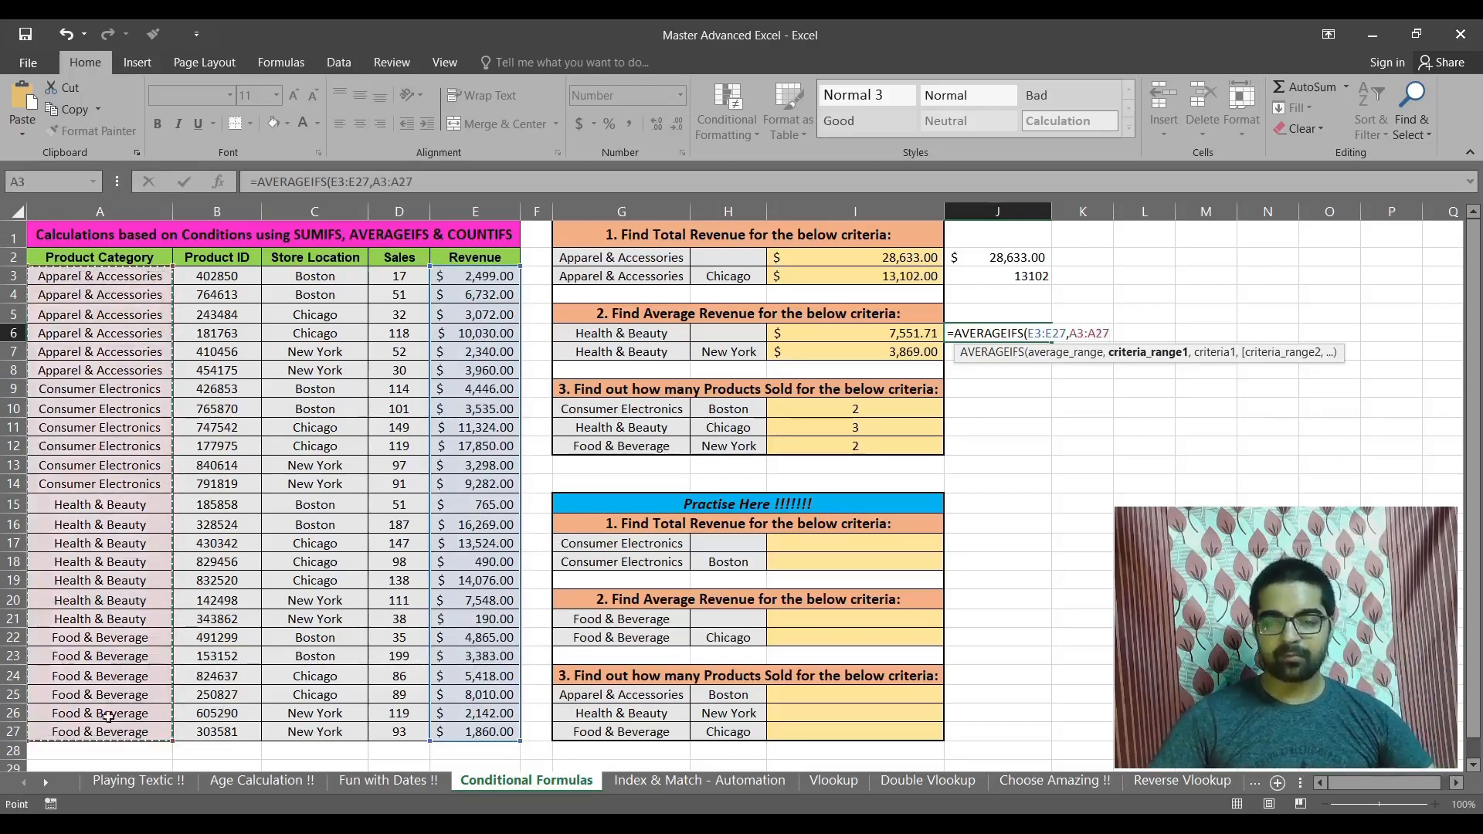
text(,)
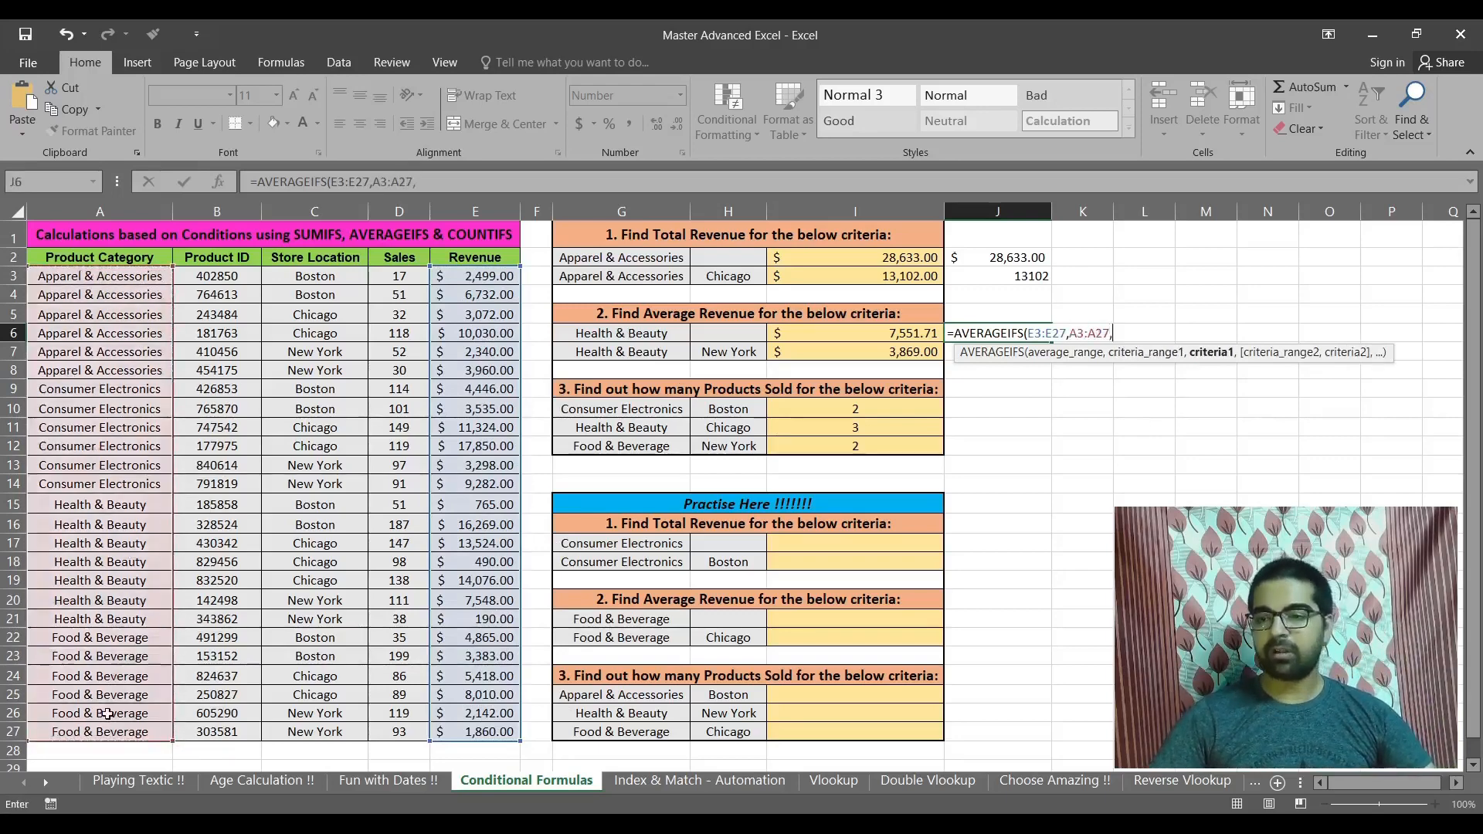
click(624, 341)
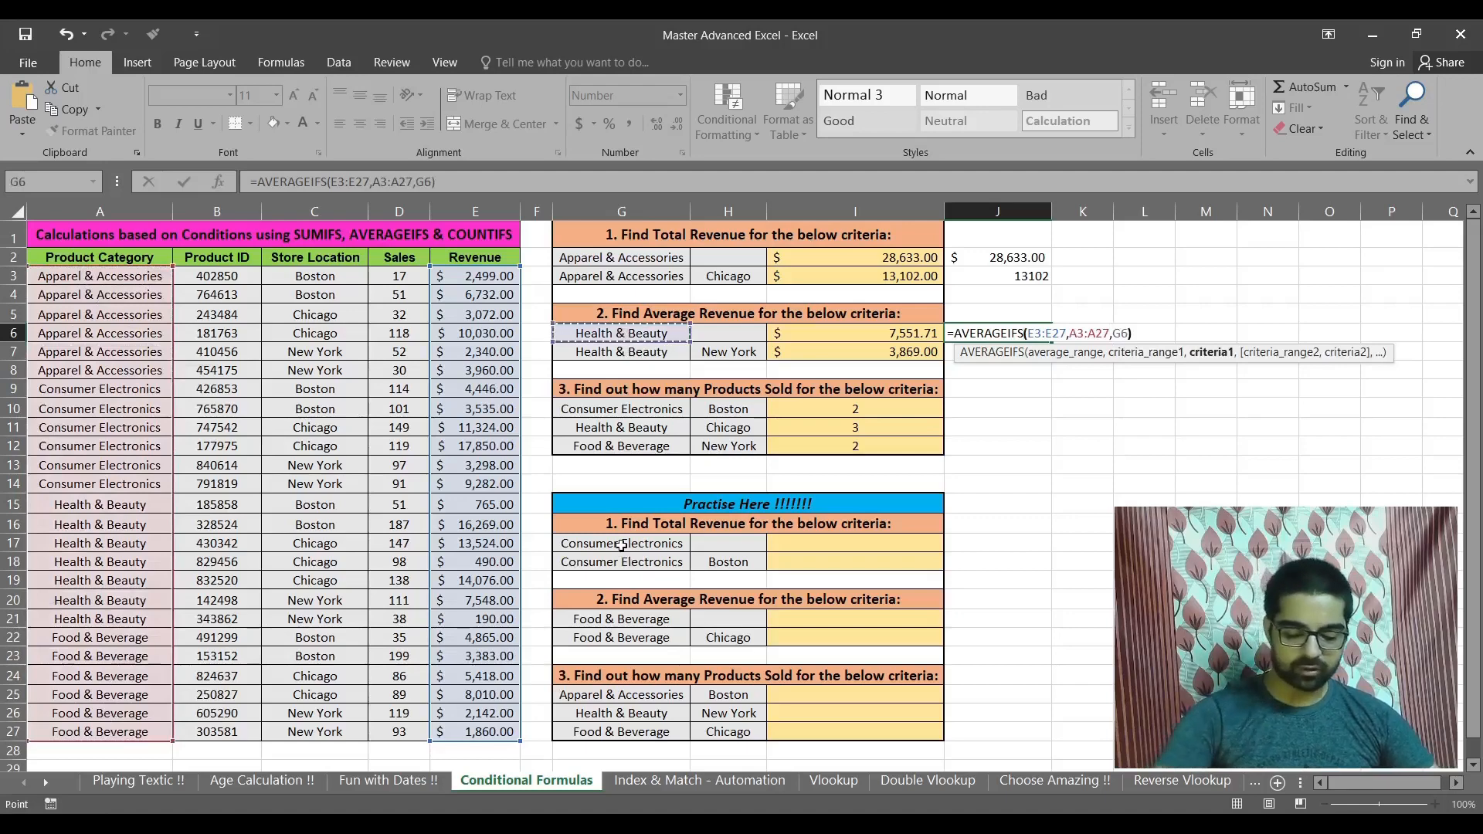
key(Return)
Increase the decimals shown for the AVERAGEIFS result in J6 to six places
key(Up)
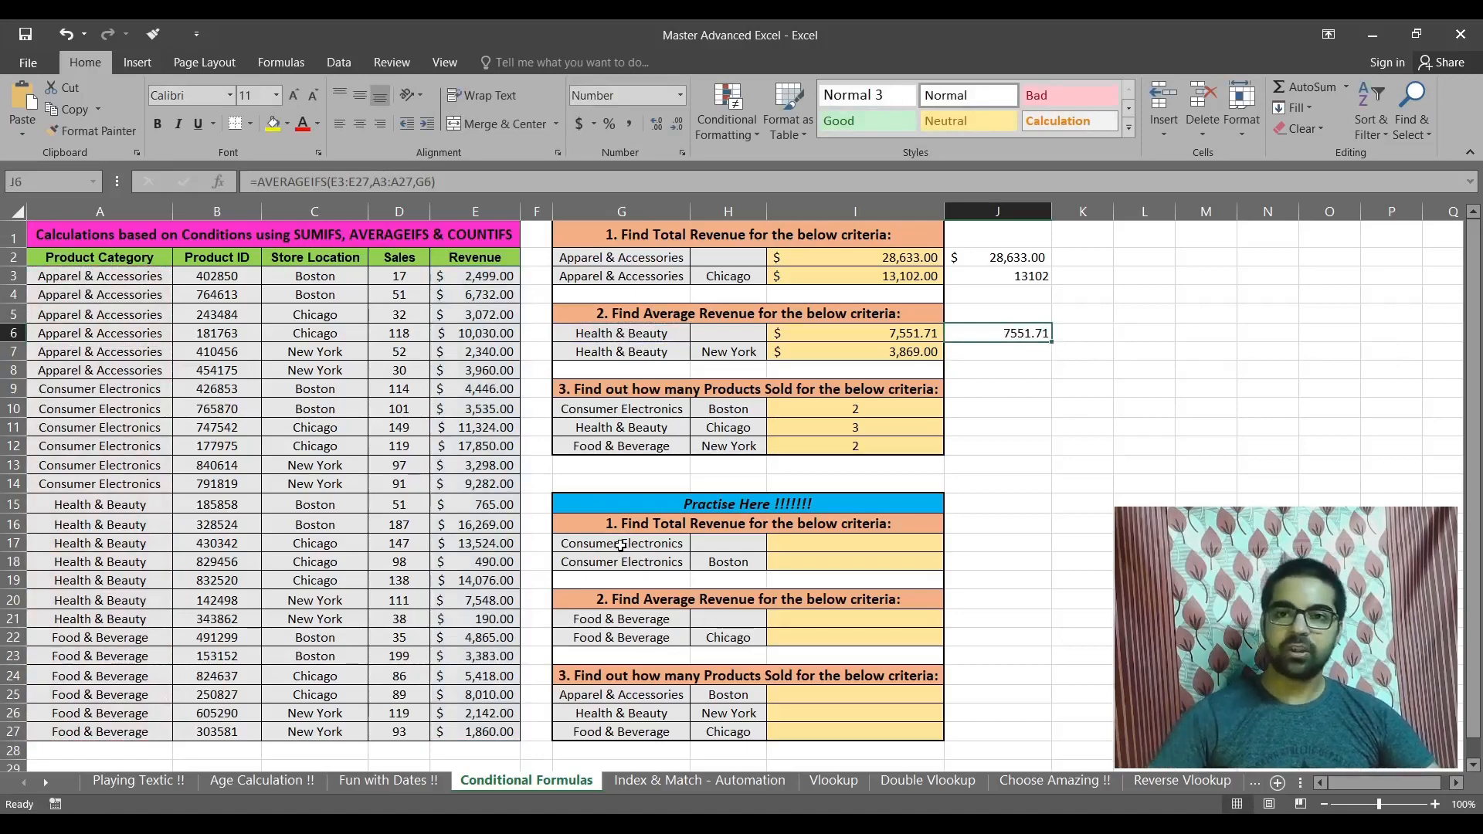
click(653, 125)
click(653, 125)
click(654, 125)
click(653, 125)
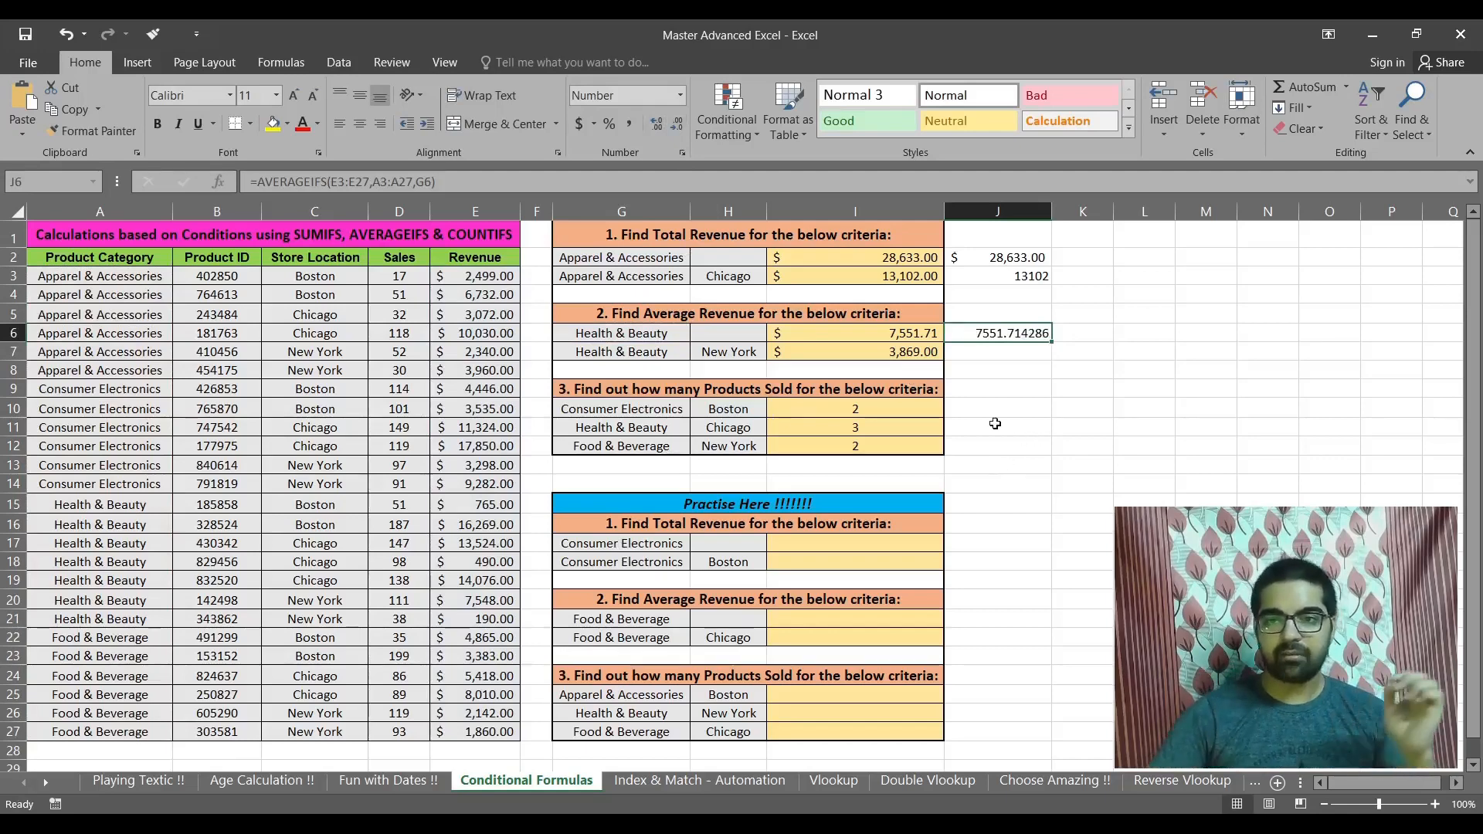
Reduce the decimals shown for the Health & Beauty average in J6 to two places
key(Left)
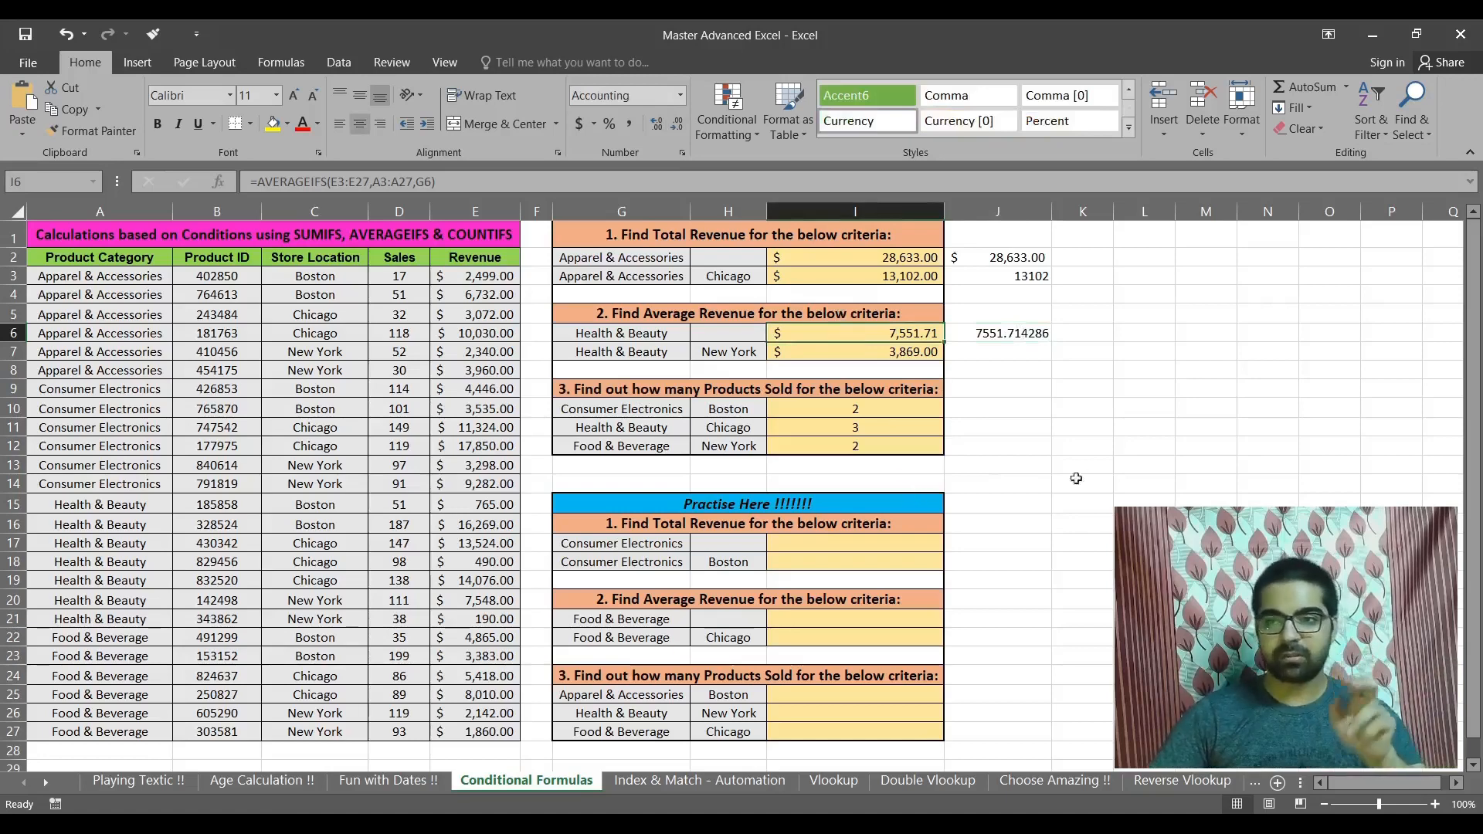
click(1013, 340)
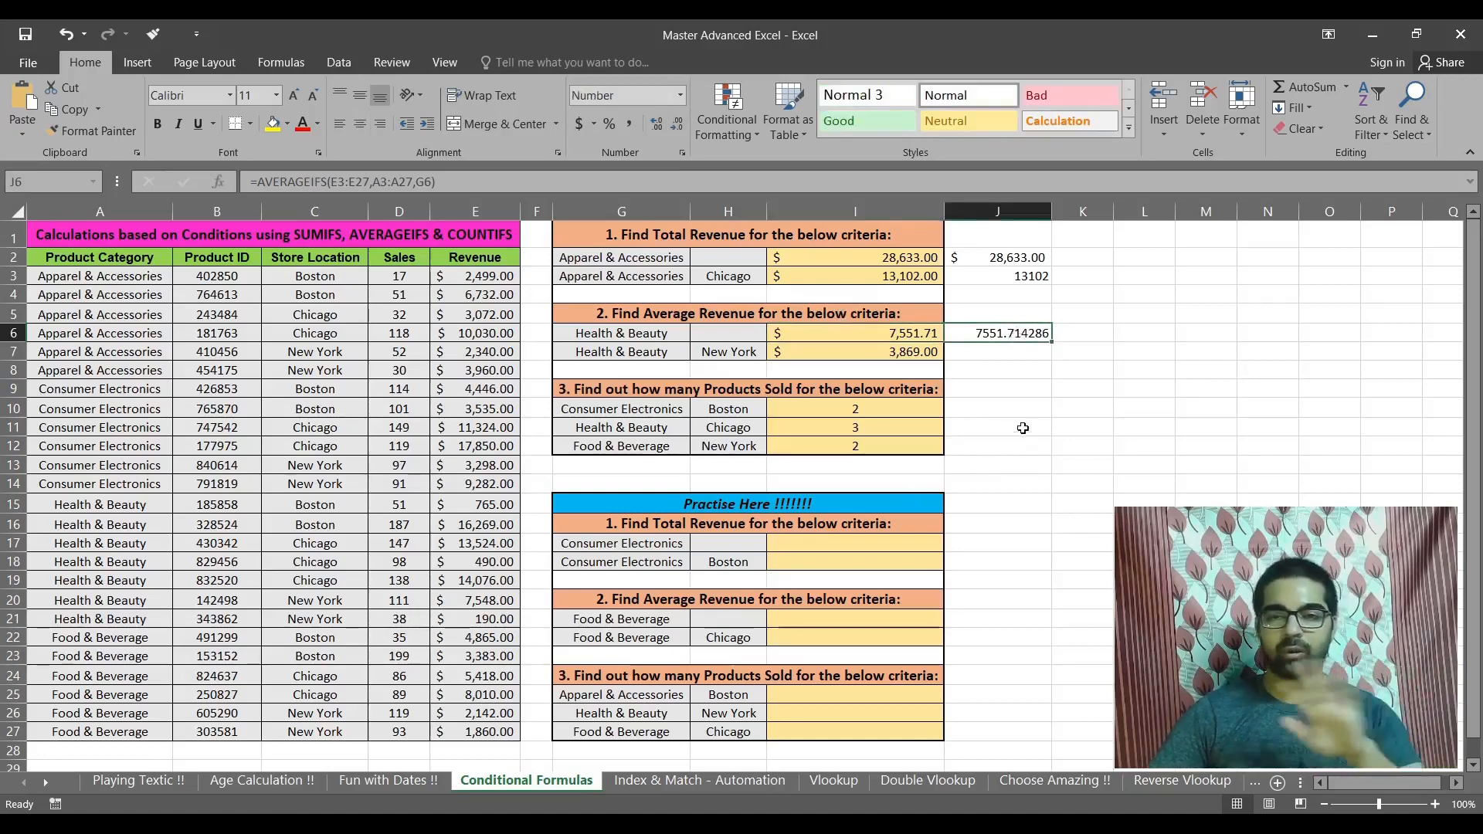
click(675, 122)
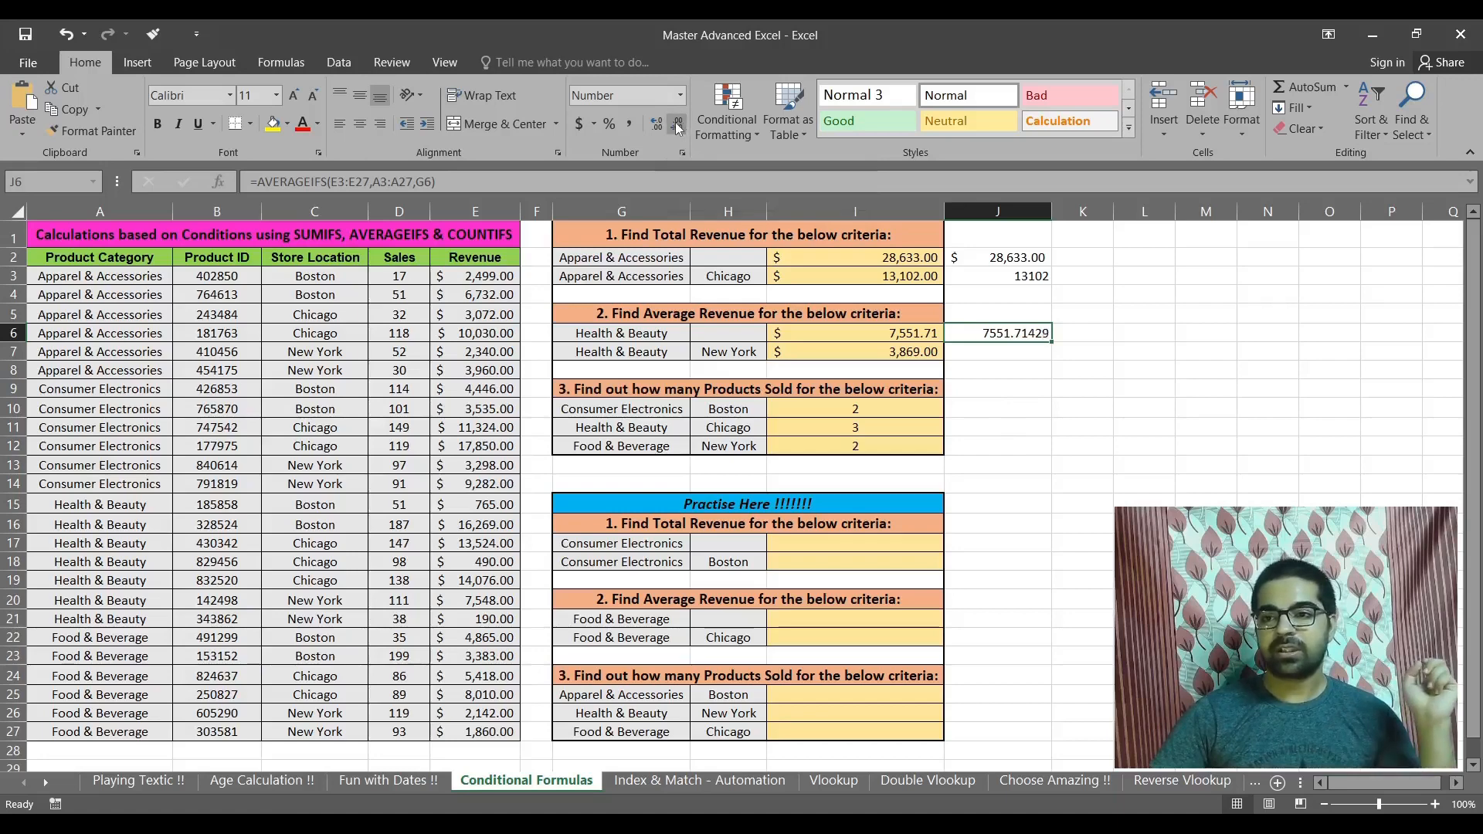
click(675, 122)
click(675, 122)
click(675, 122)
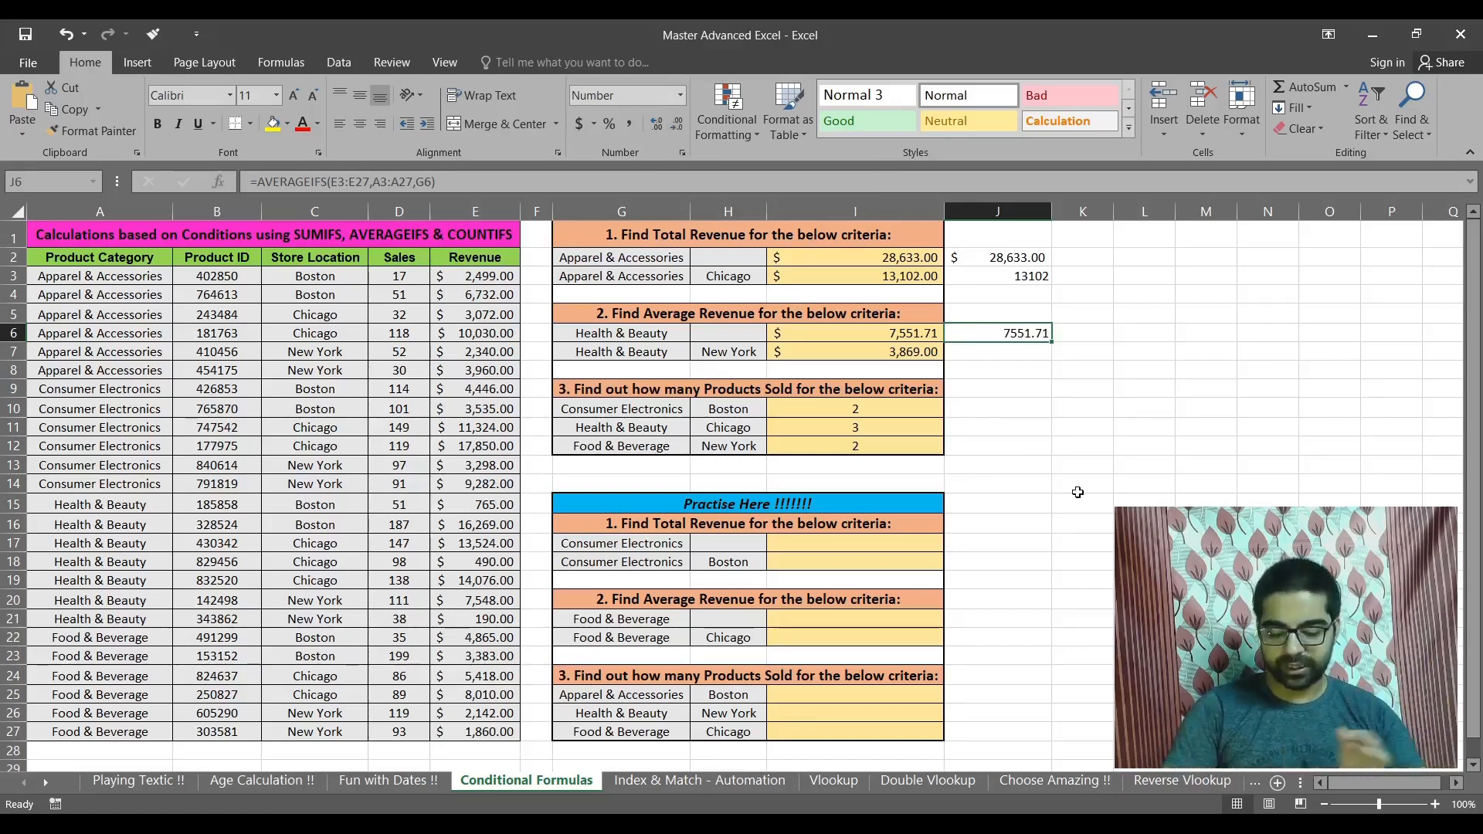
Begin an AVERAGEIFS formula in J7 with average range E3:E27, criteria range A3:A27 and criterion G7
key(Down)
text(=aver)
key(Down)
key(Down)
key(Down)
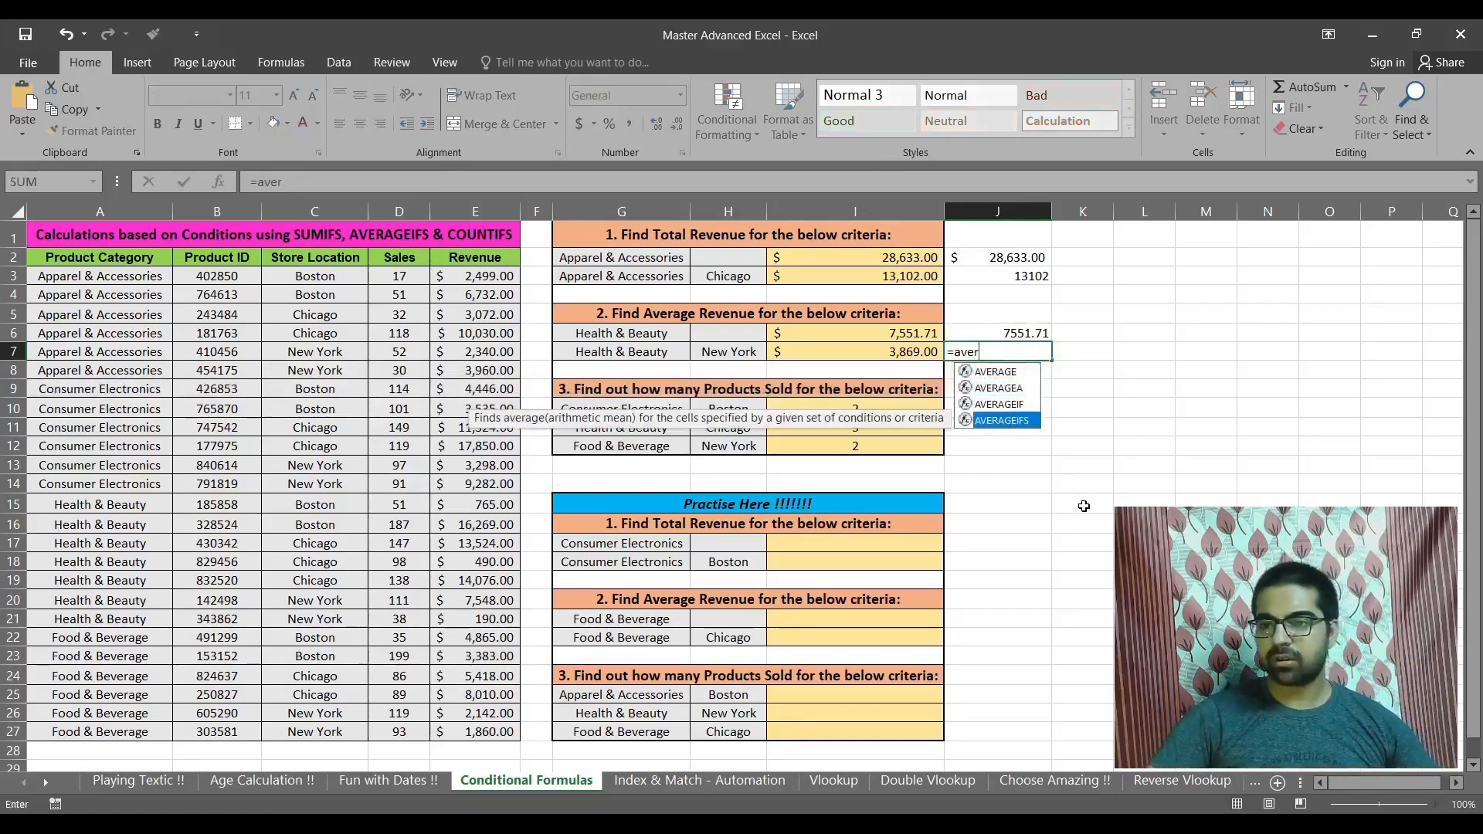
key(Tab)
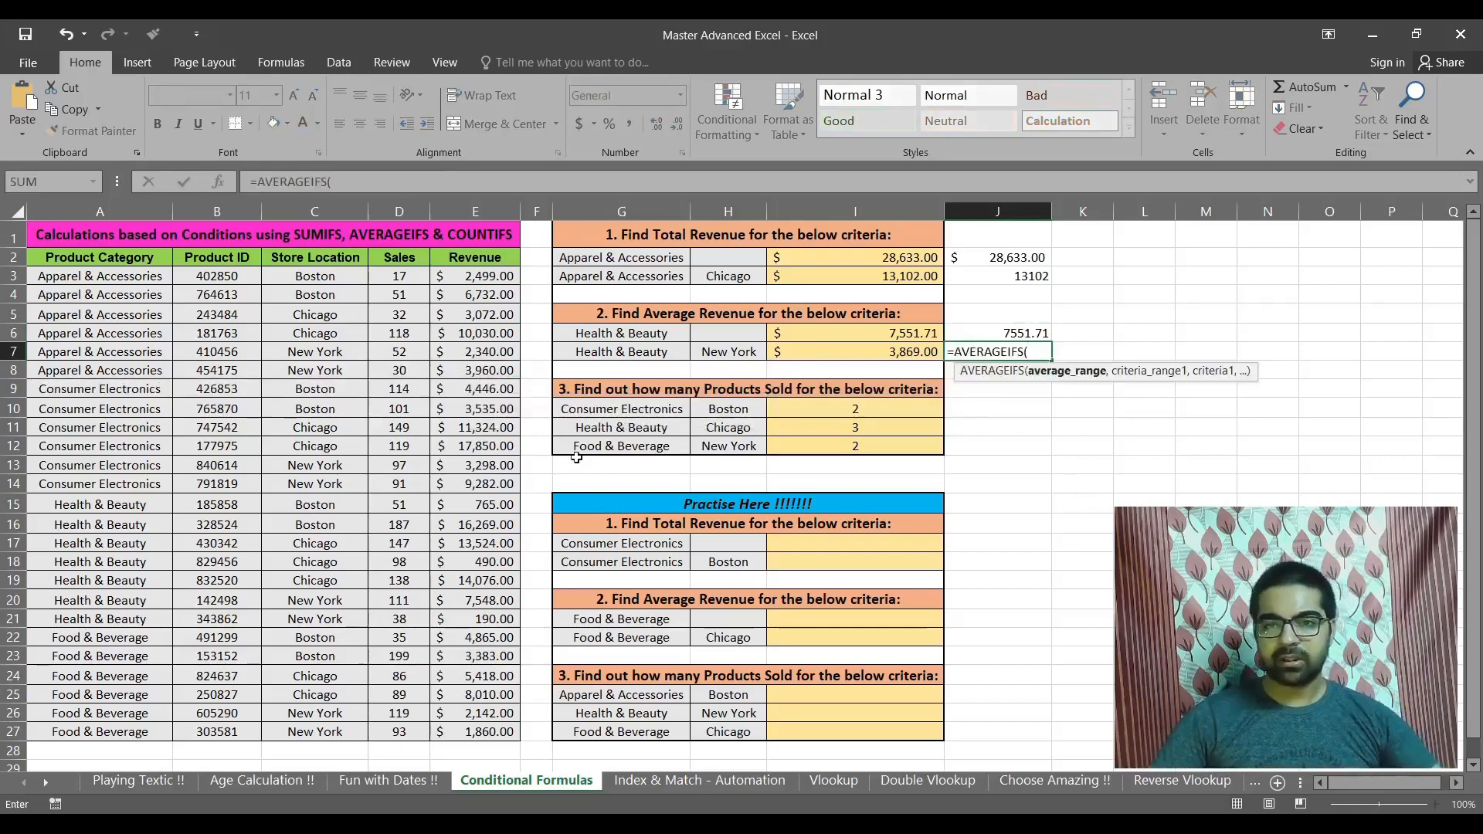
drag(479, 276, 477, 736)
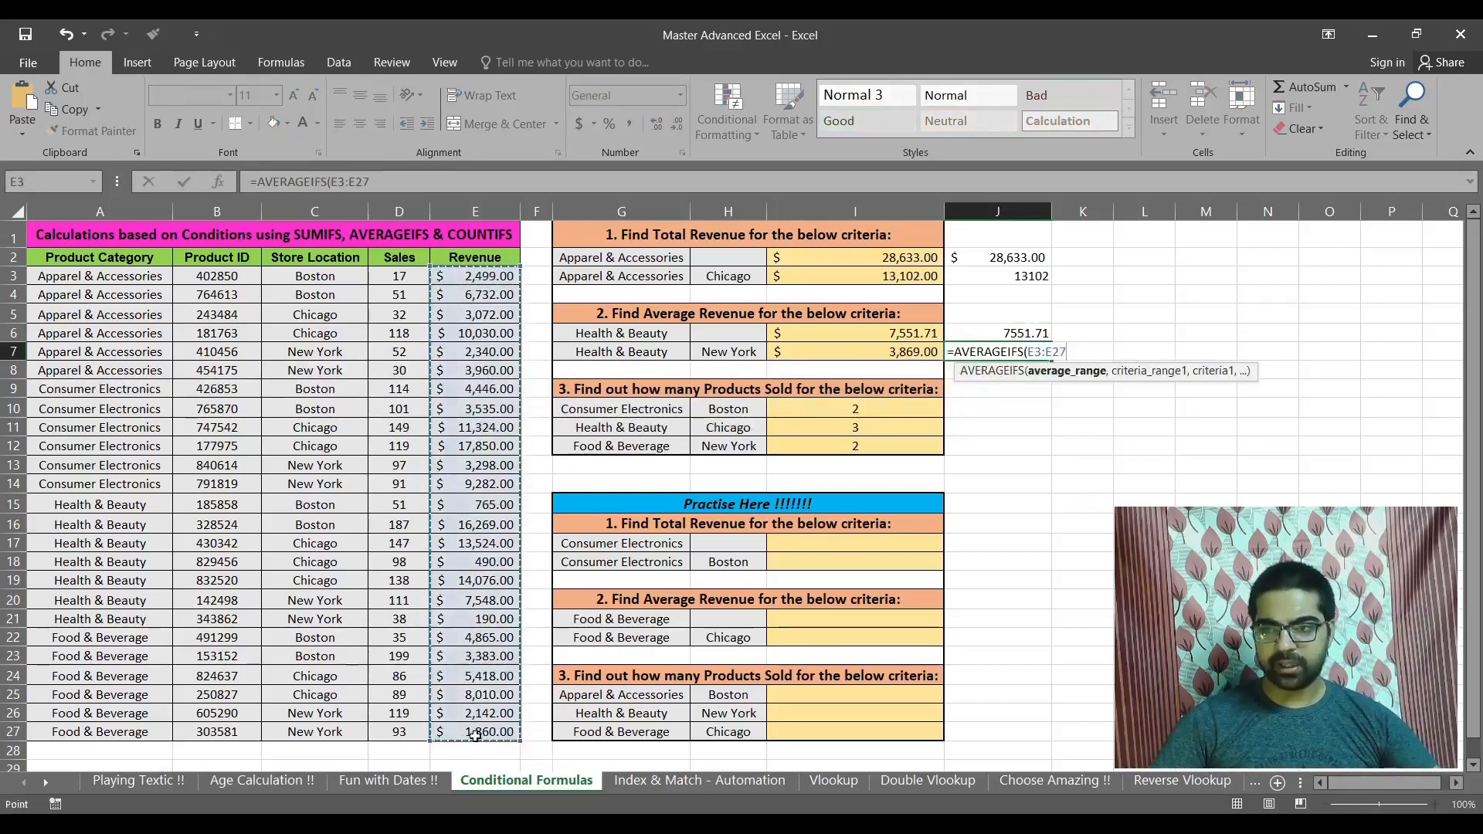
text(,)
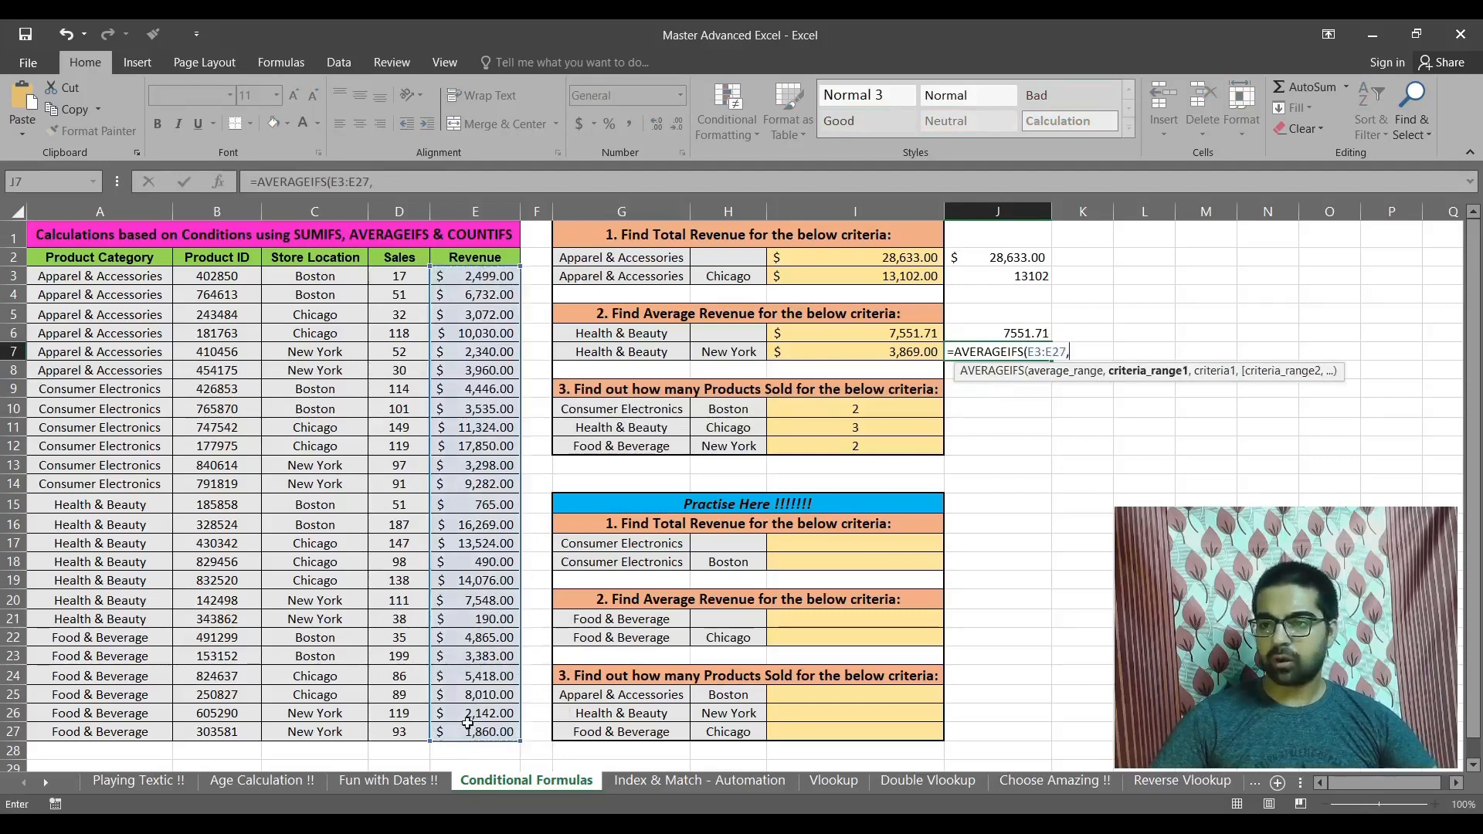
drag(123, 281, 133, 733)
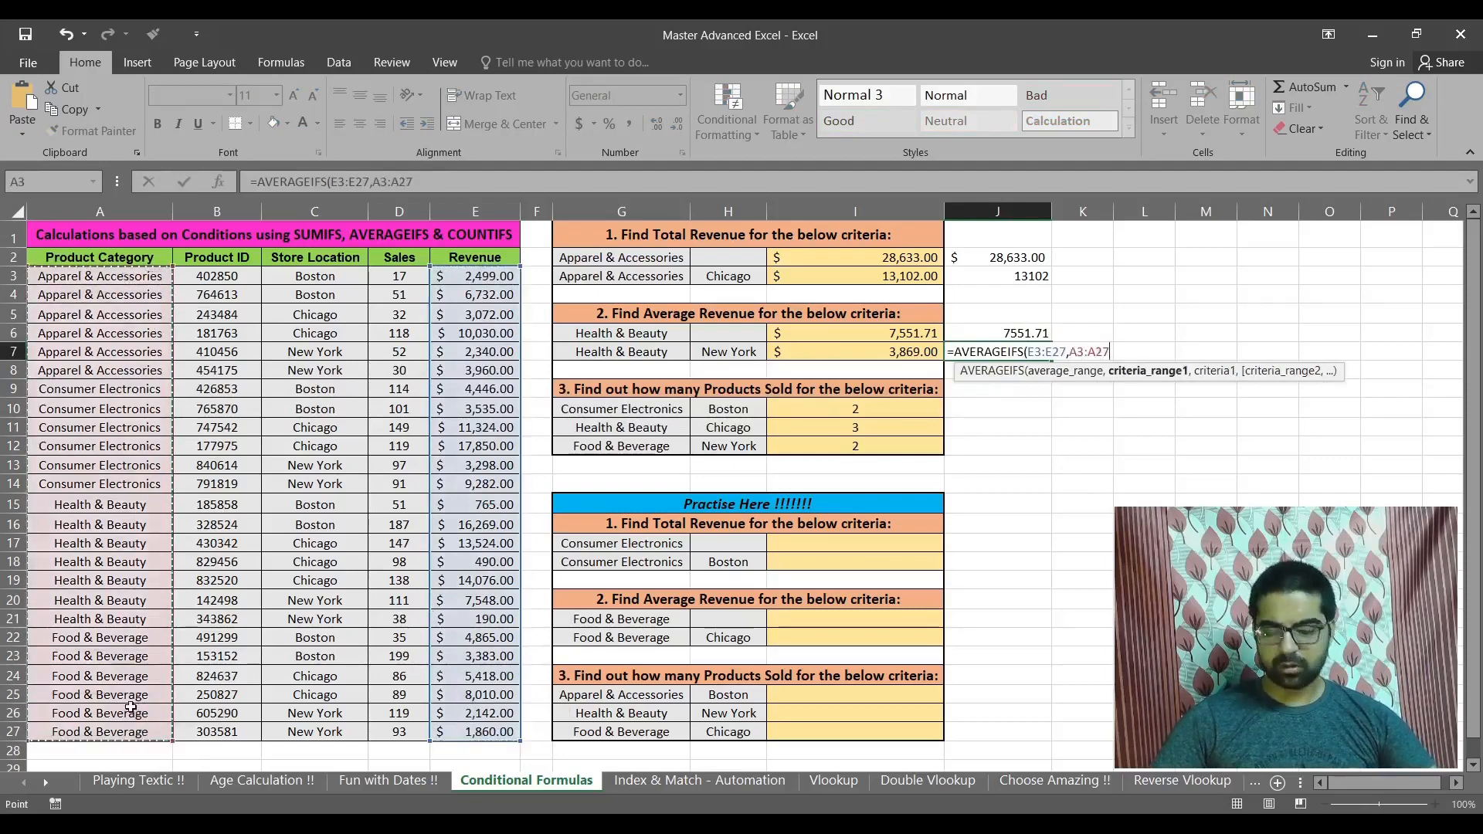
text(,)
click(649, 349)
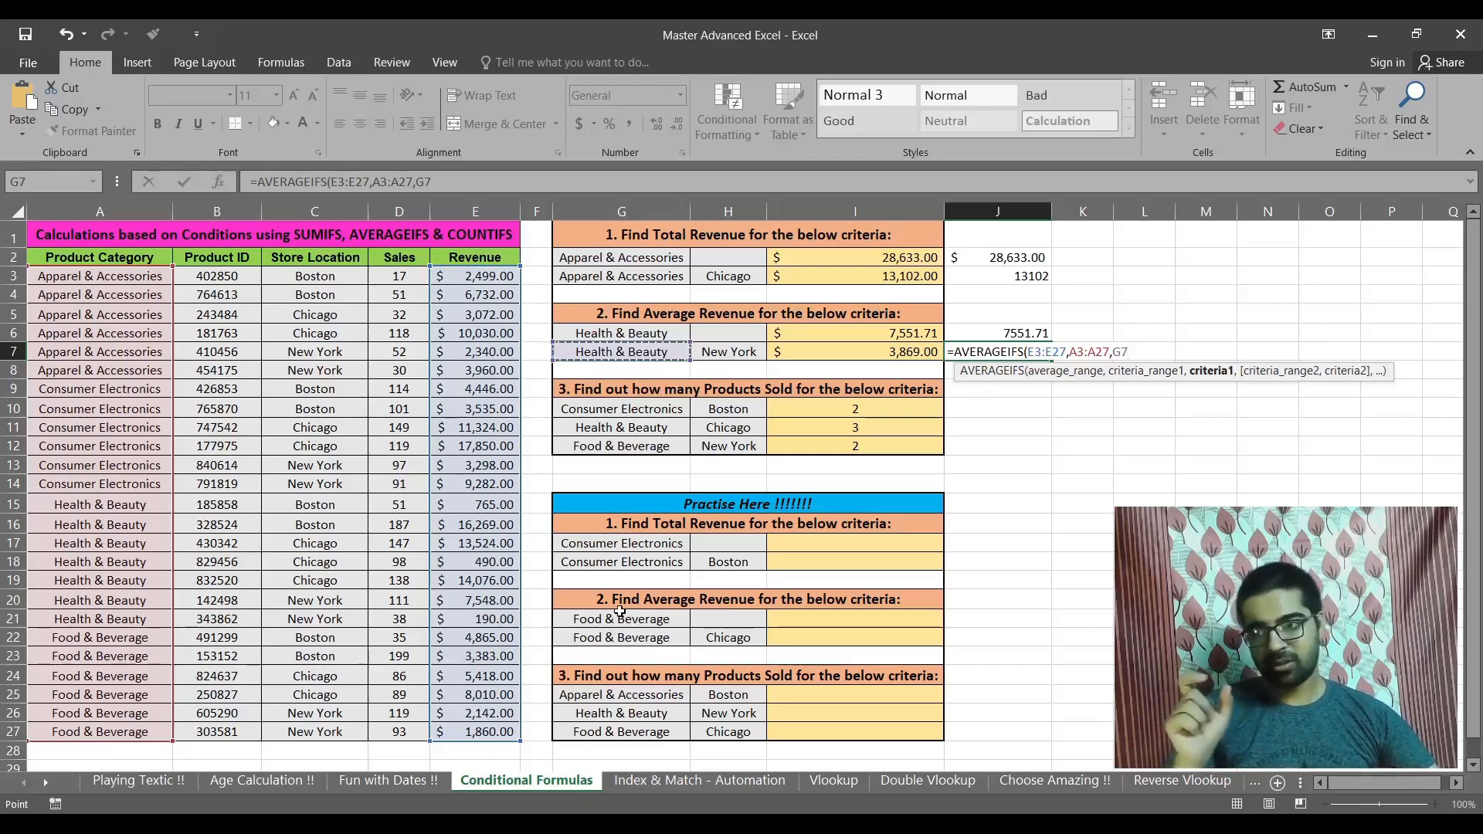
Complete the J7 formula with the store location range C3:C27 and criterion H7, and enter it
text(,)
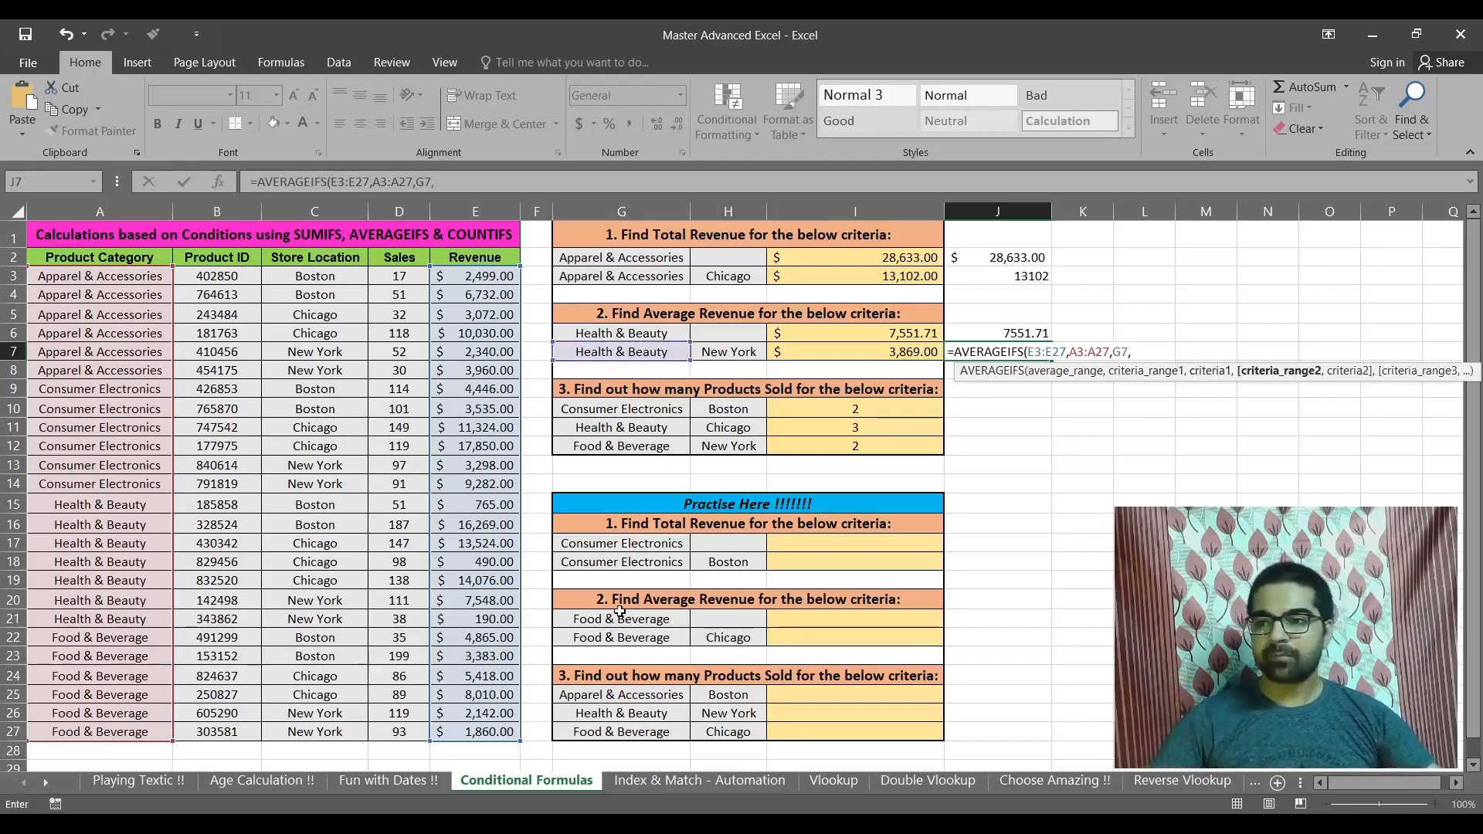
drag(315, 276, 318, 734)
text(,)
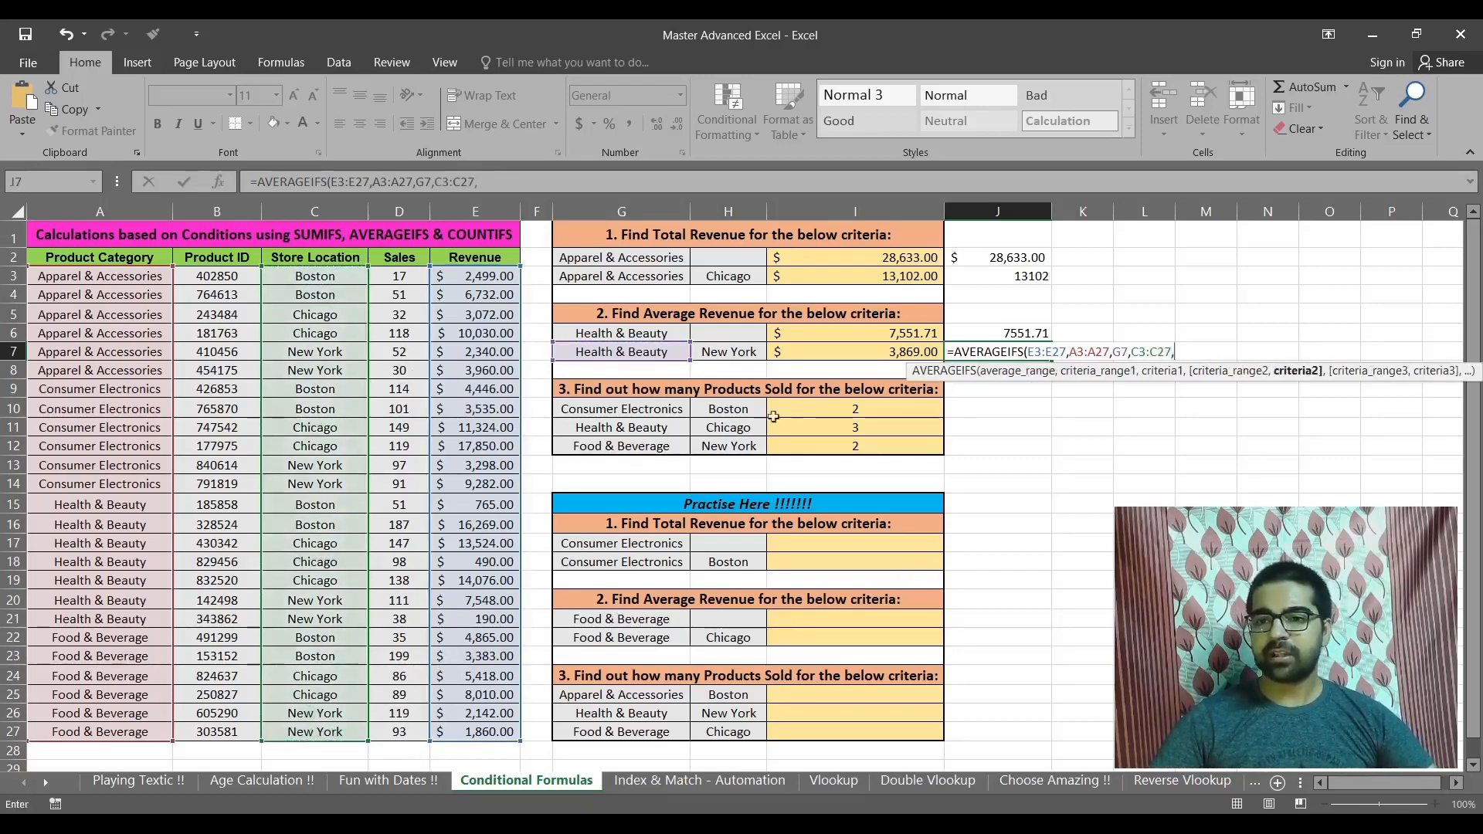
click(720, 353)
text())
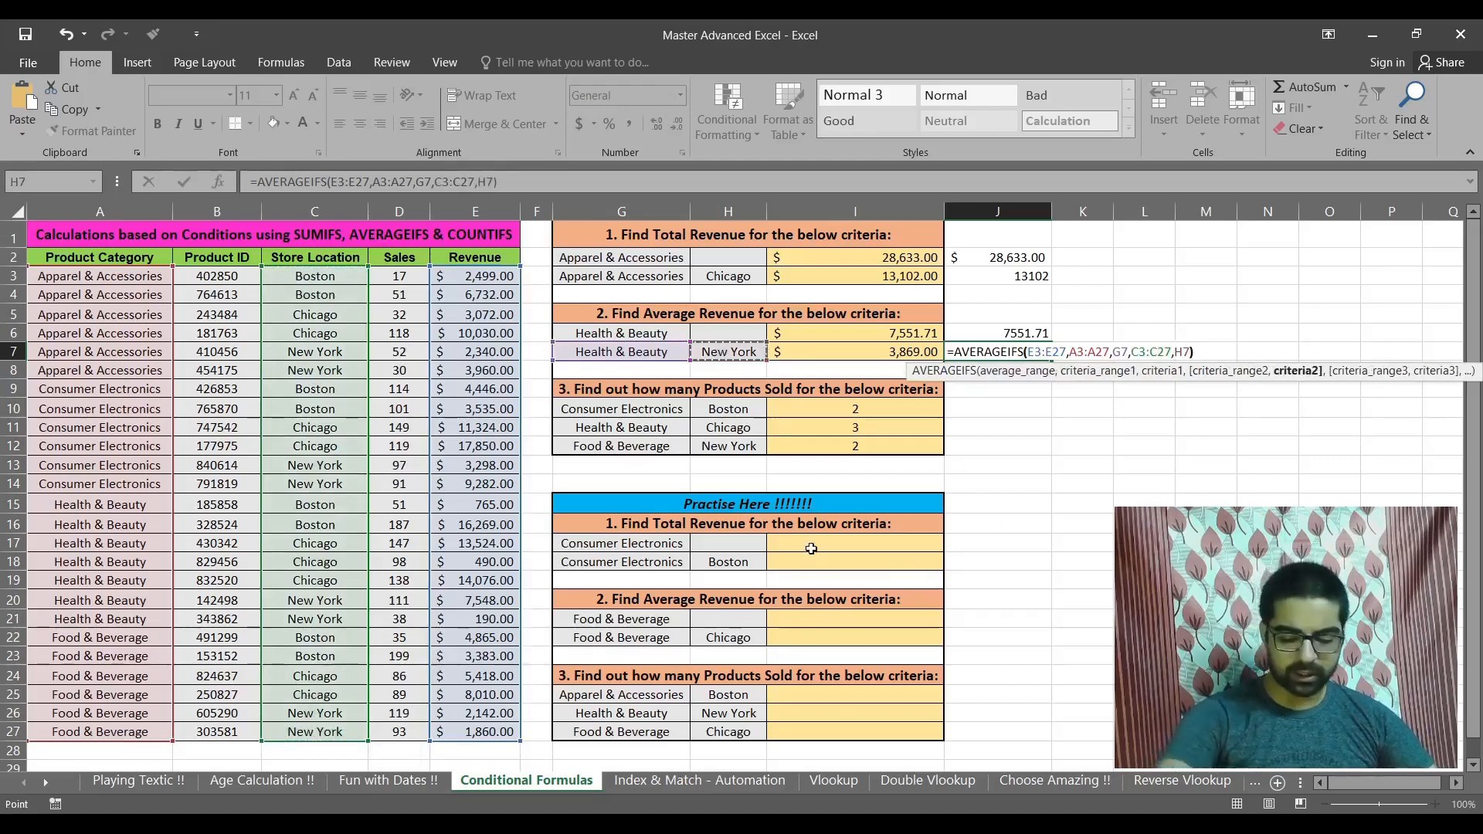
key(Return)
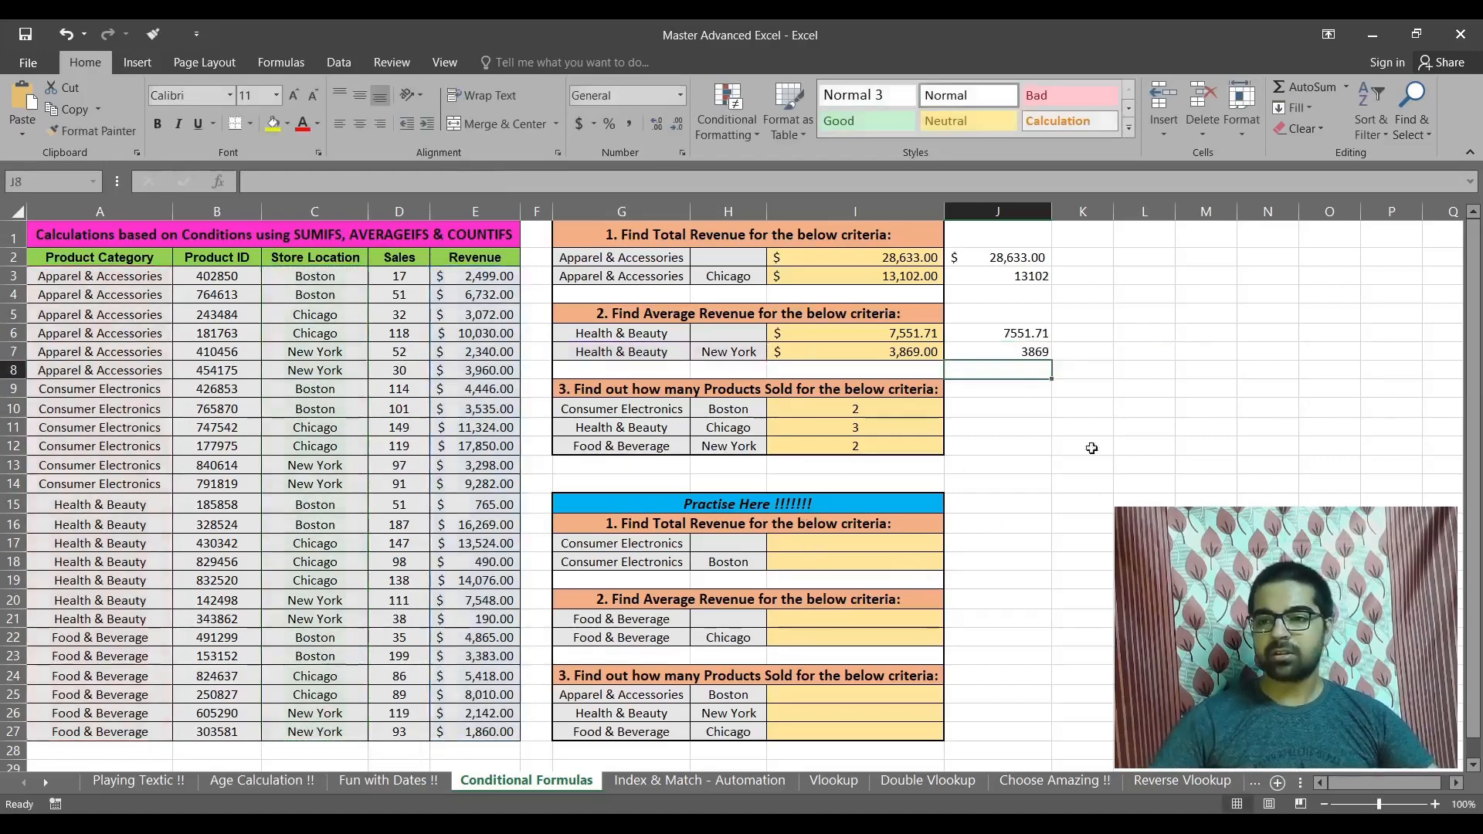
Compare the averages in J6 and J7 with the reference results in I6 and I7
click(1021, 353)
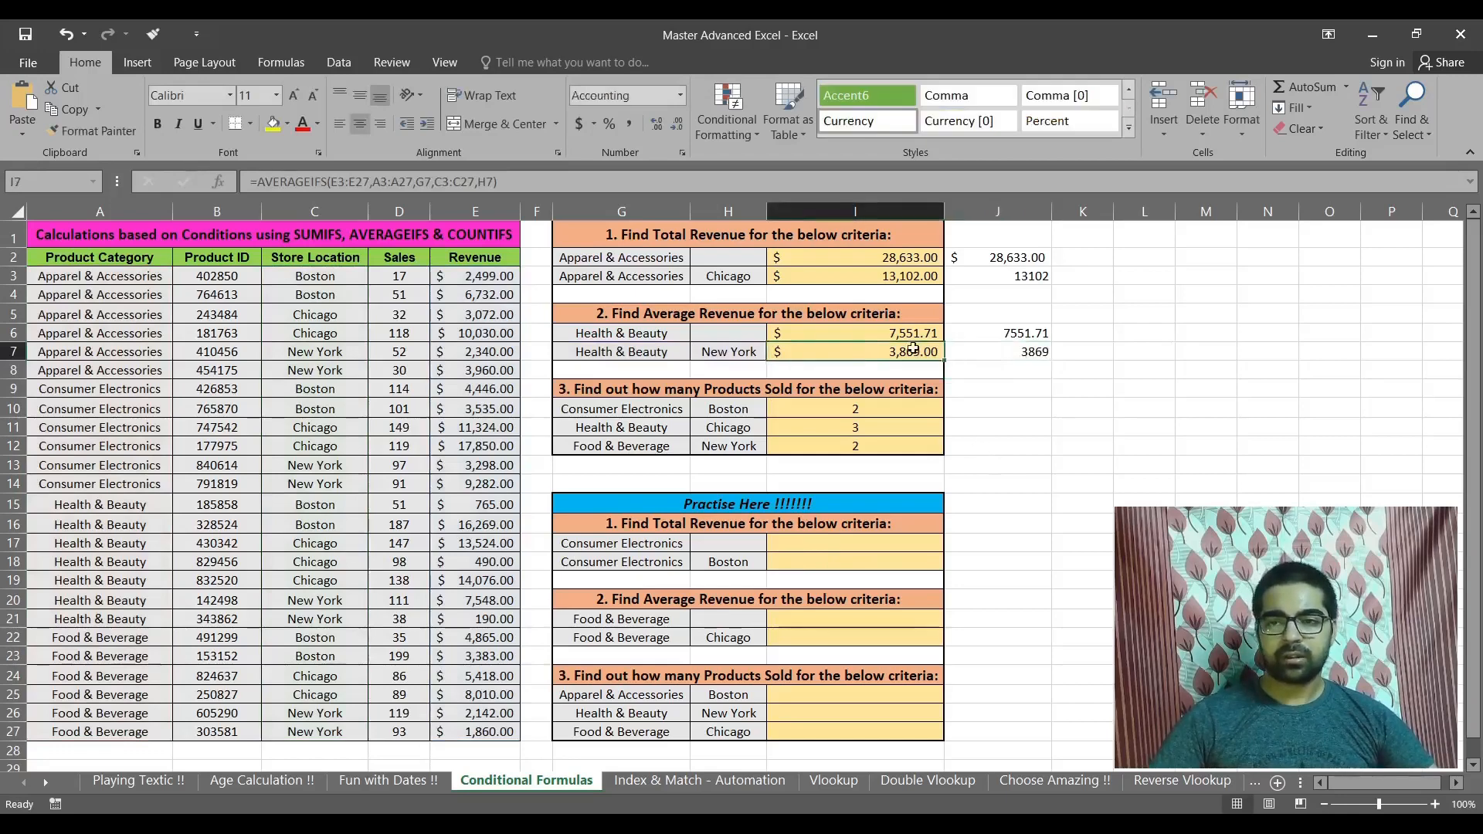
click(1004, 341)
click(919, 353)
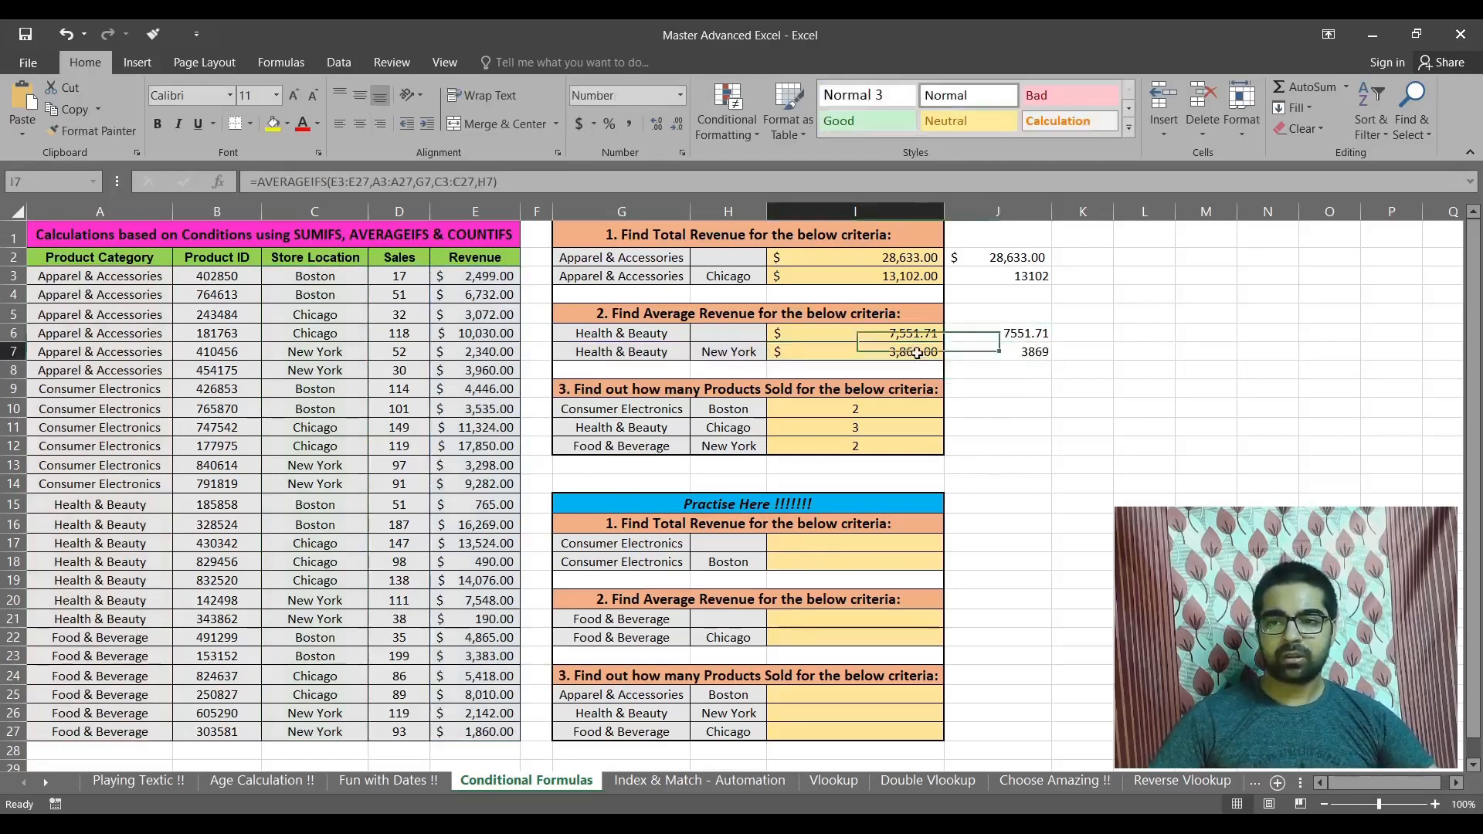
click(1009, 359)
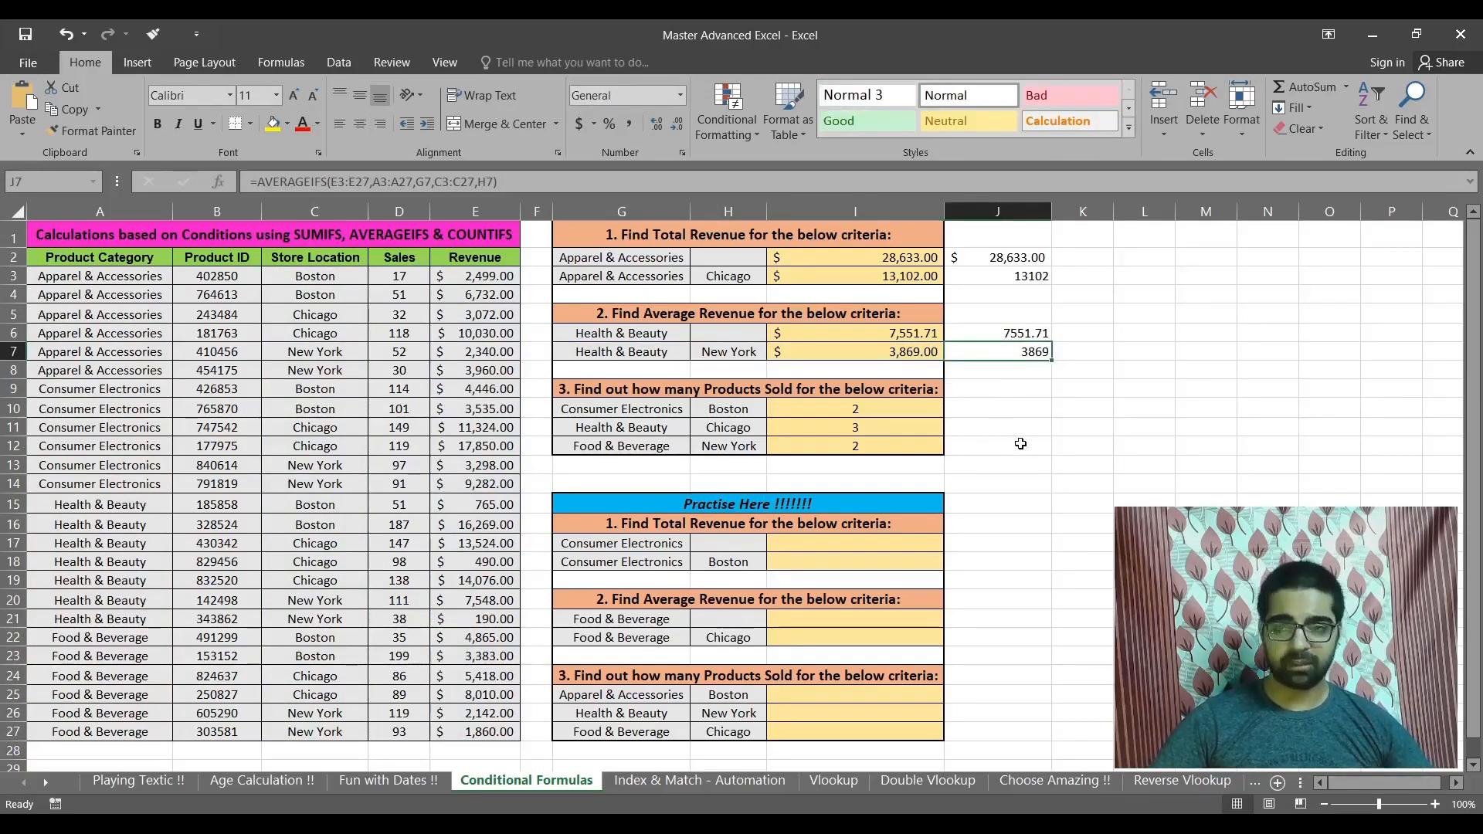
Check the Health & Beauty average against revenue cells E15:E21 and its New York average against E20:E21
click(653, 333)
click(980, 342)
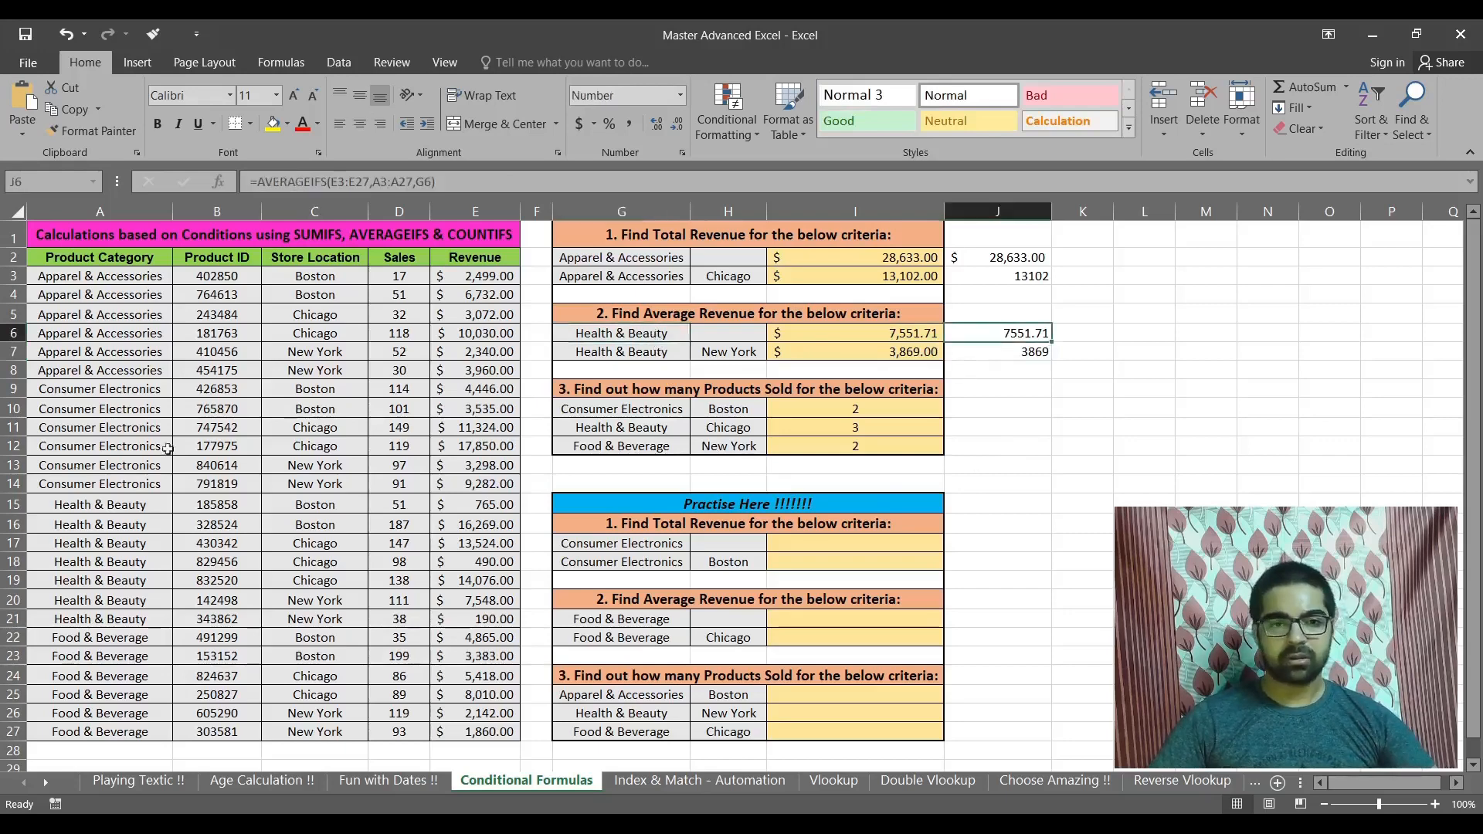
click(10, 506)
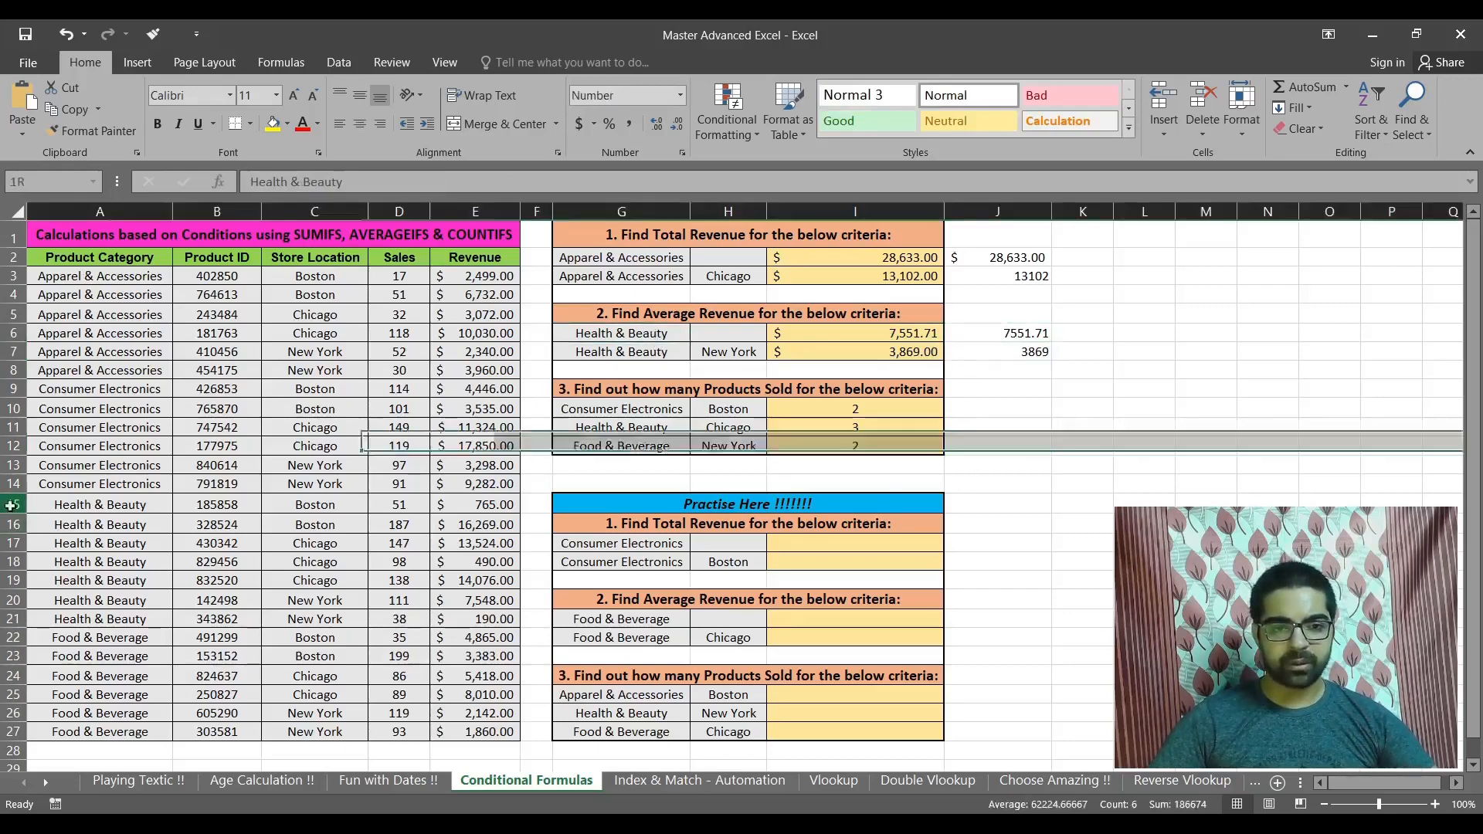
drag(10, 506, 10, 619)
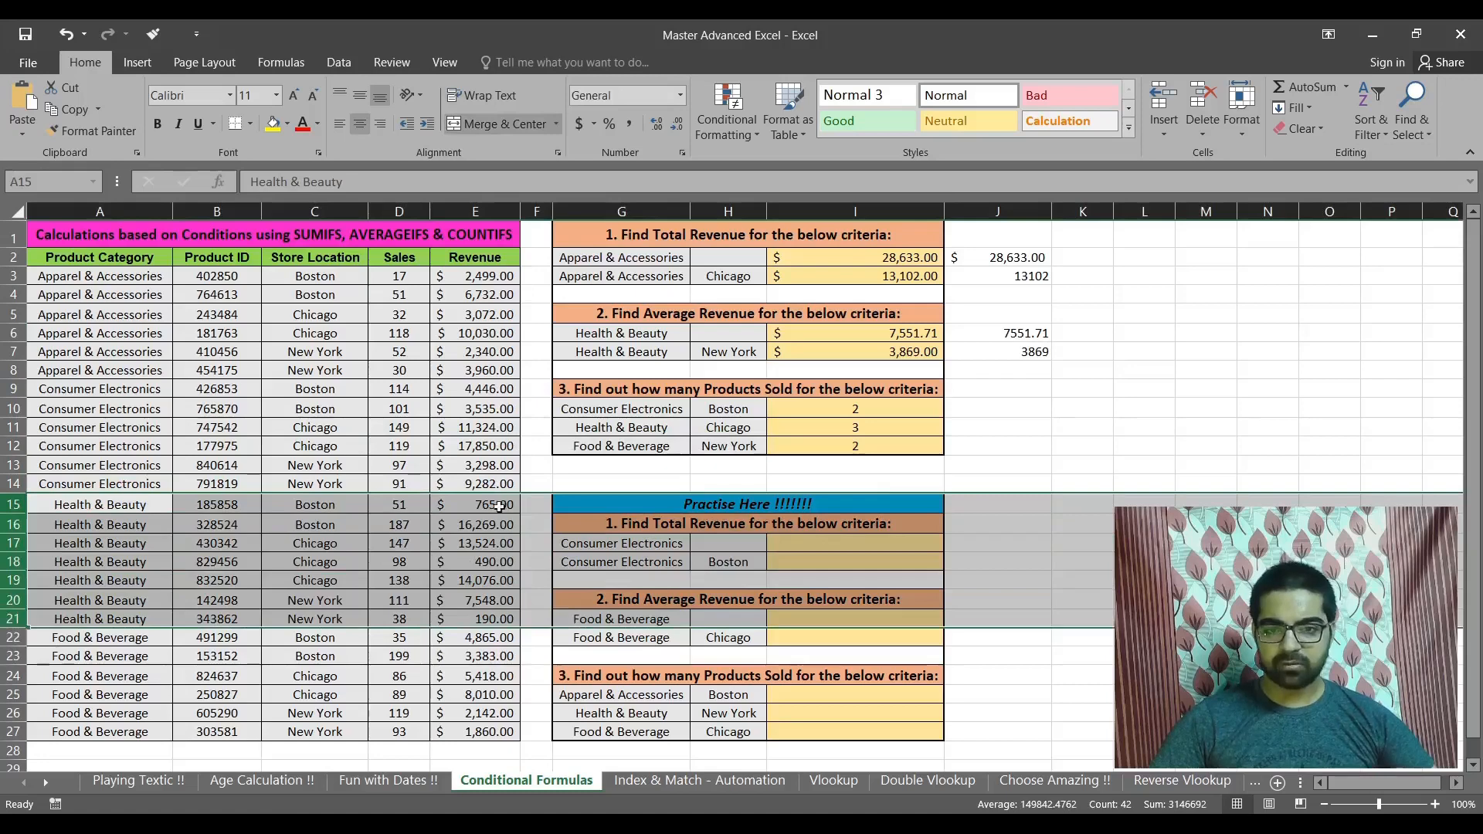
drag(477, 506, 485, 620)
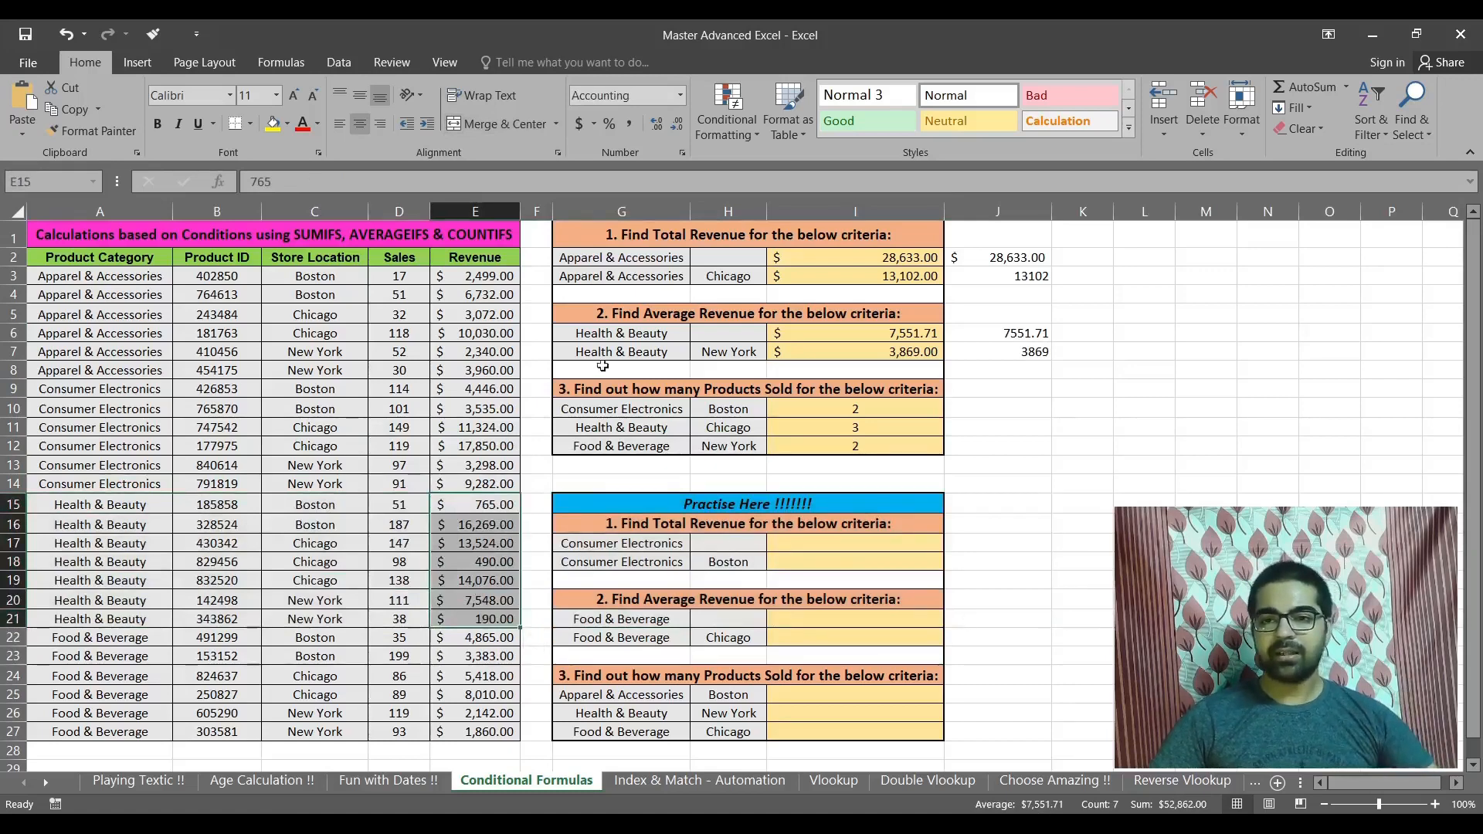
key(shift+space)
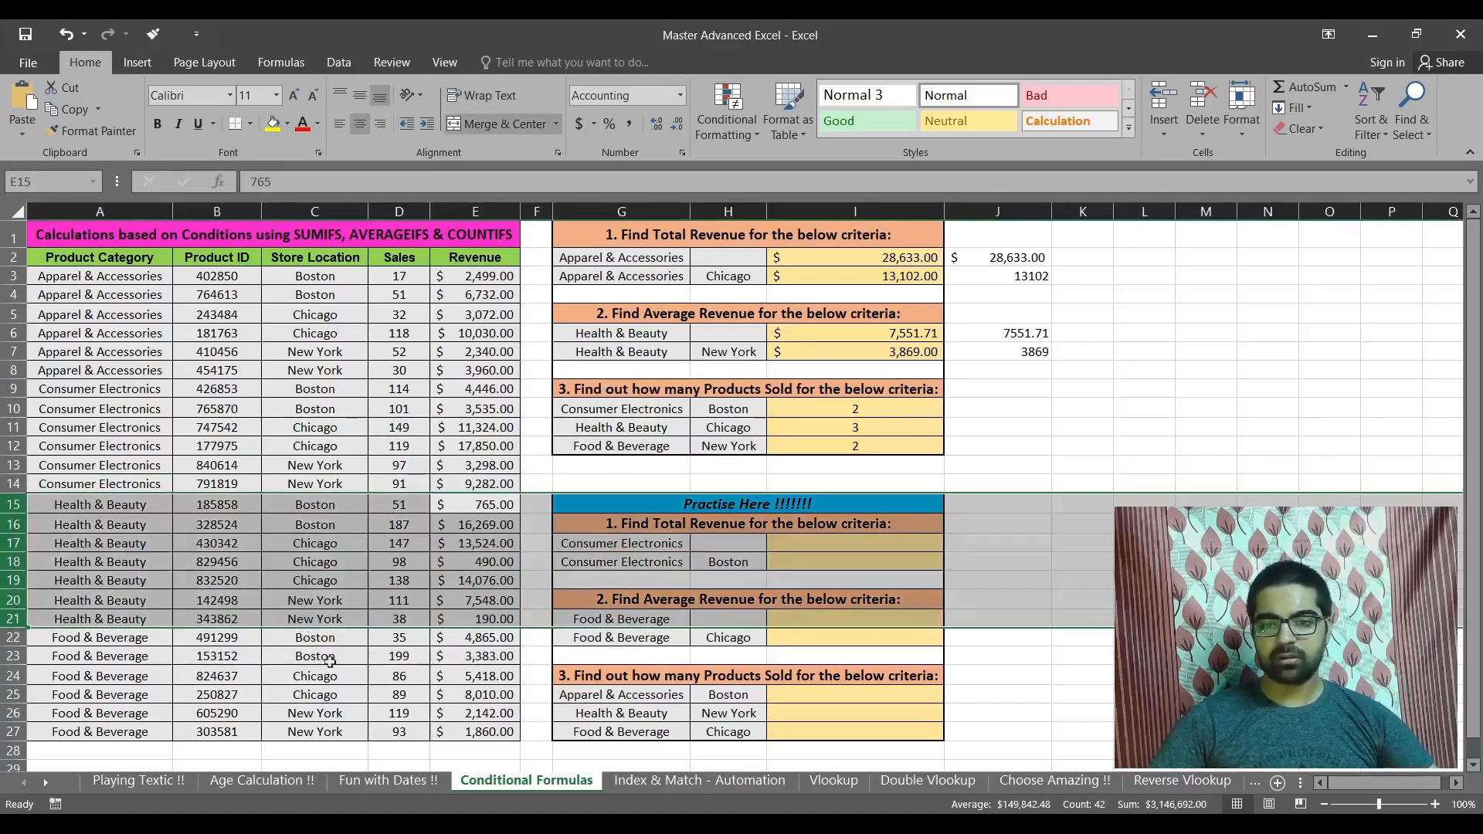
drag(477, 601, 476, 619)
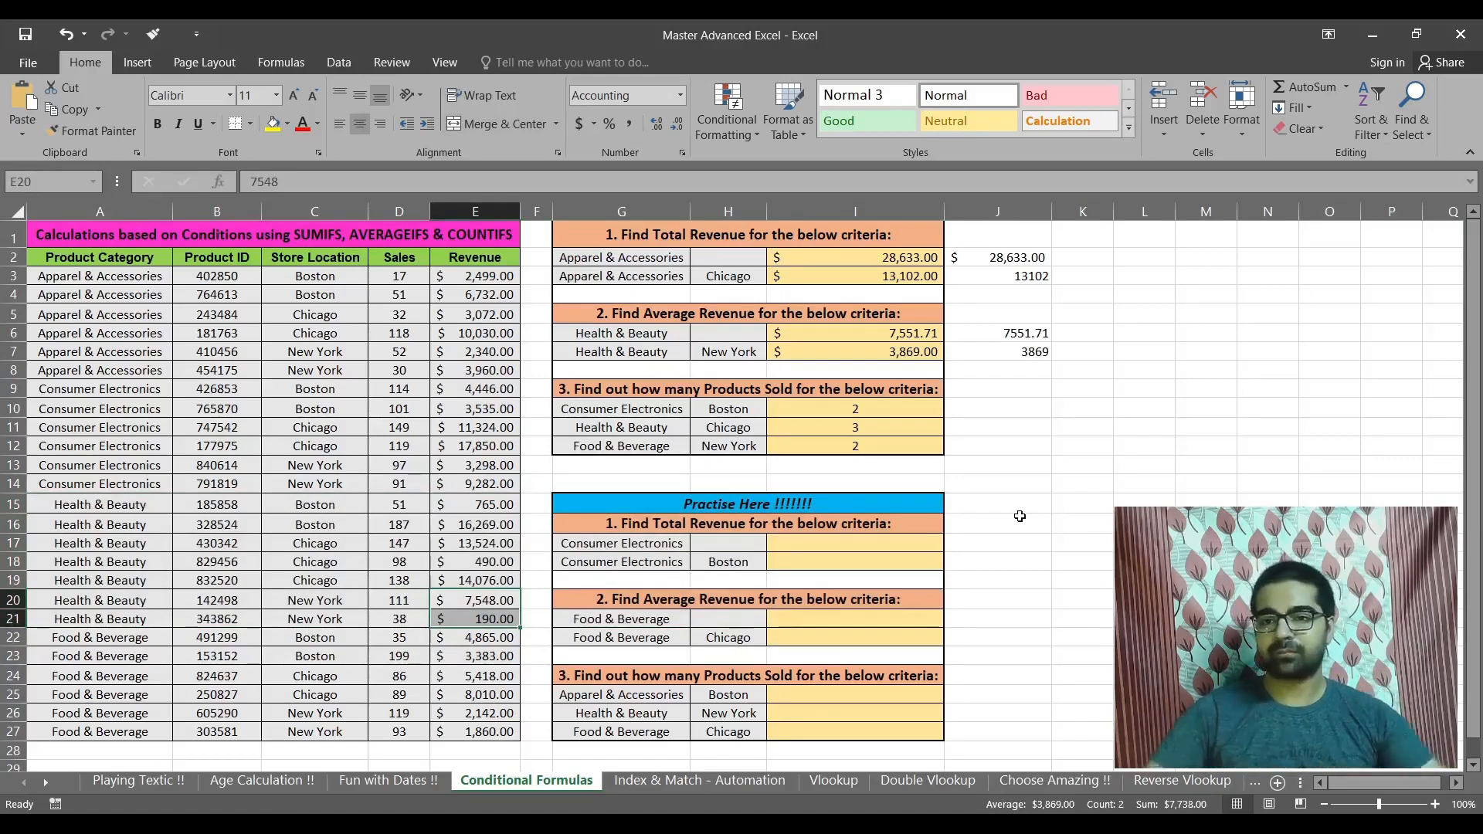
Examine the products-sold task and the sales table, including the Apparel & Accessories rows 3–8 and Health & Beauty rows 15–21
click(999, 409)
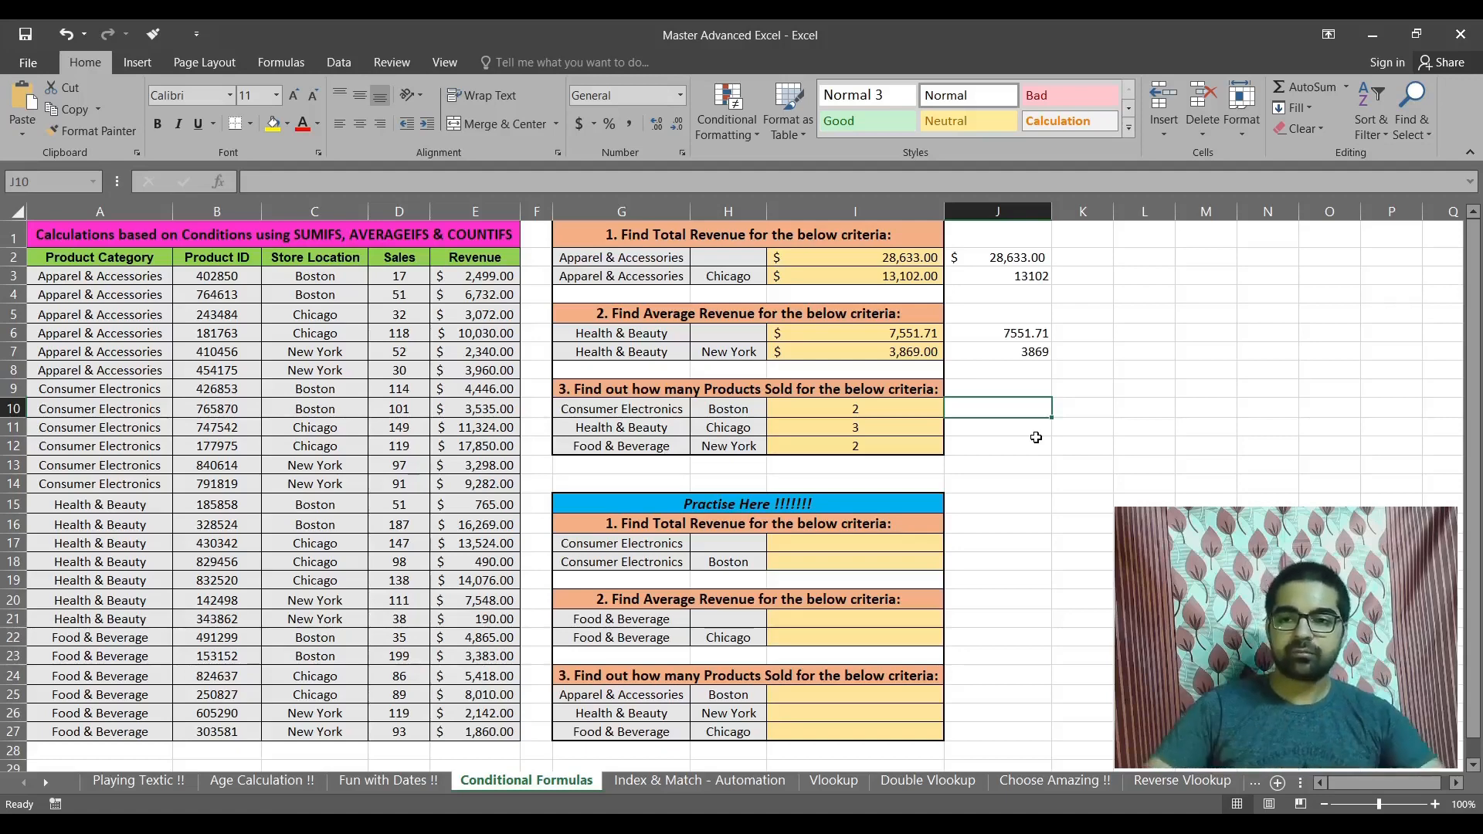
click(725, 396)
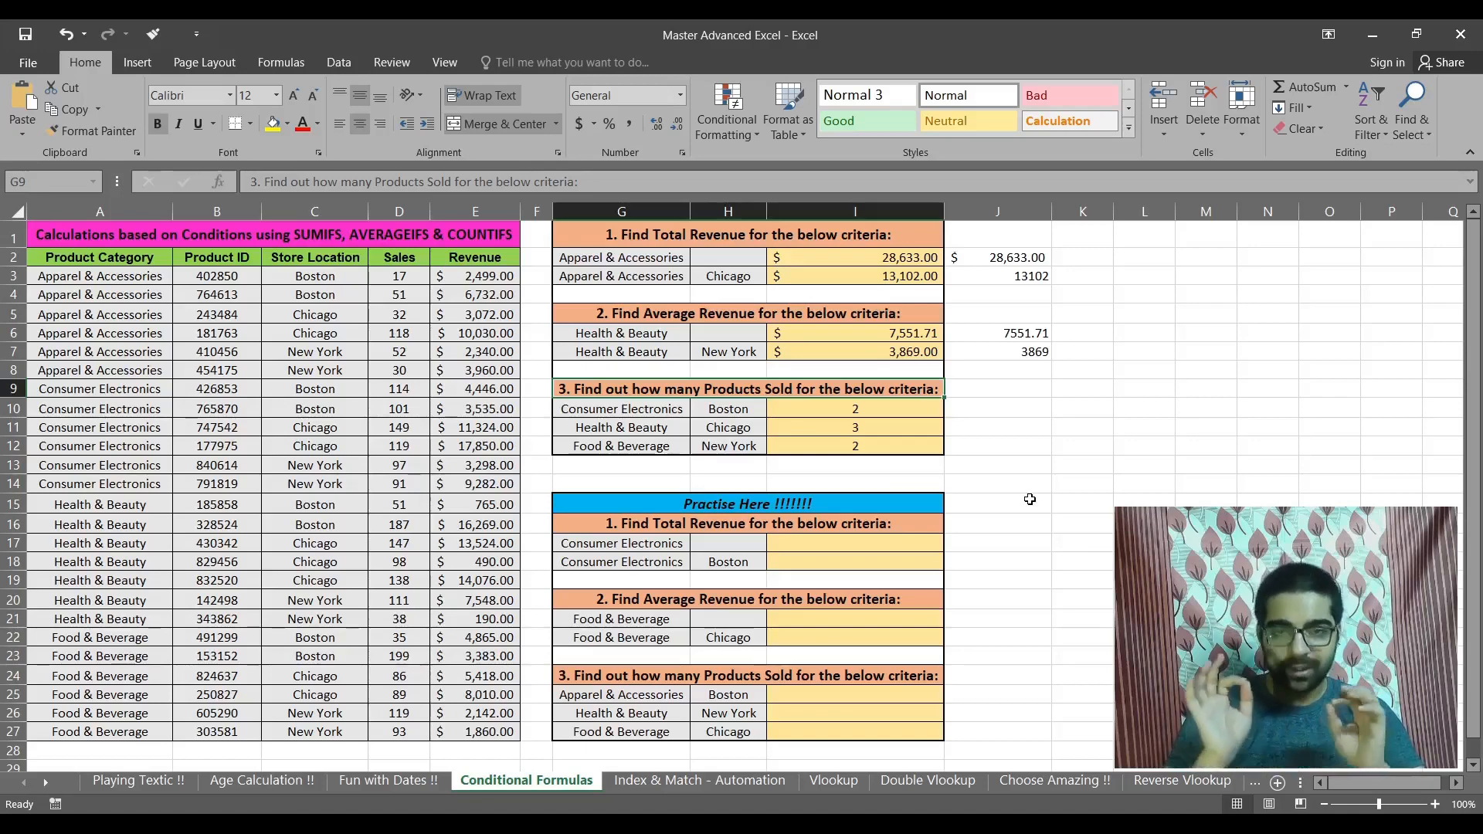
click(1009, 405)
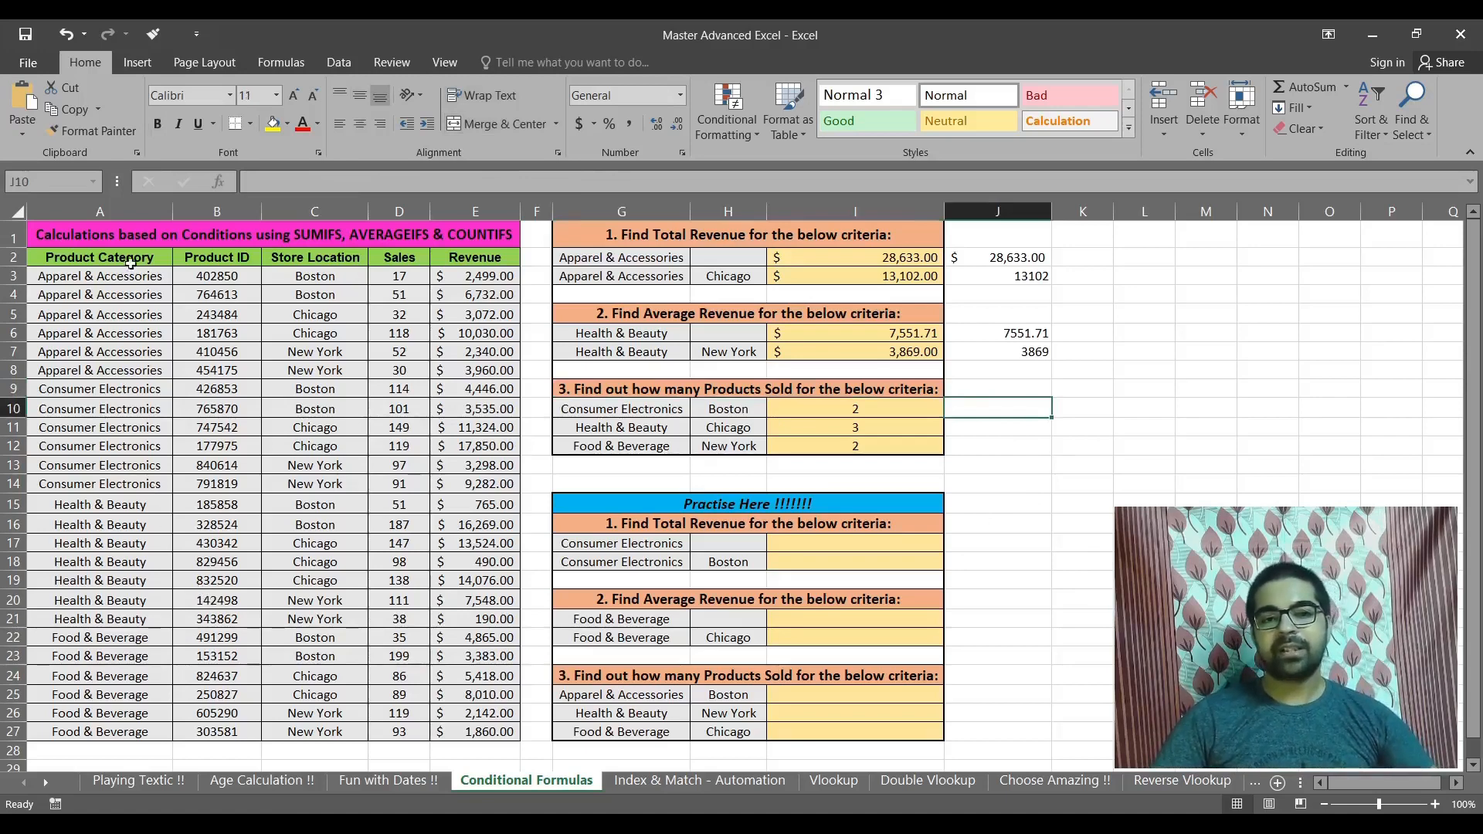
drag(131, 264, 510, 730)
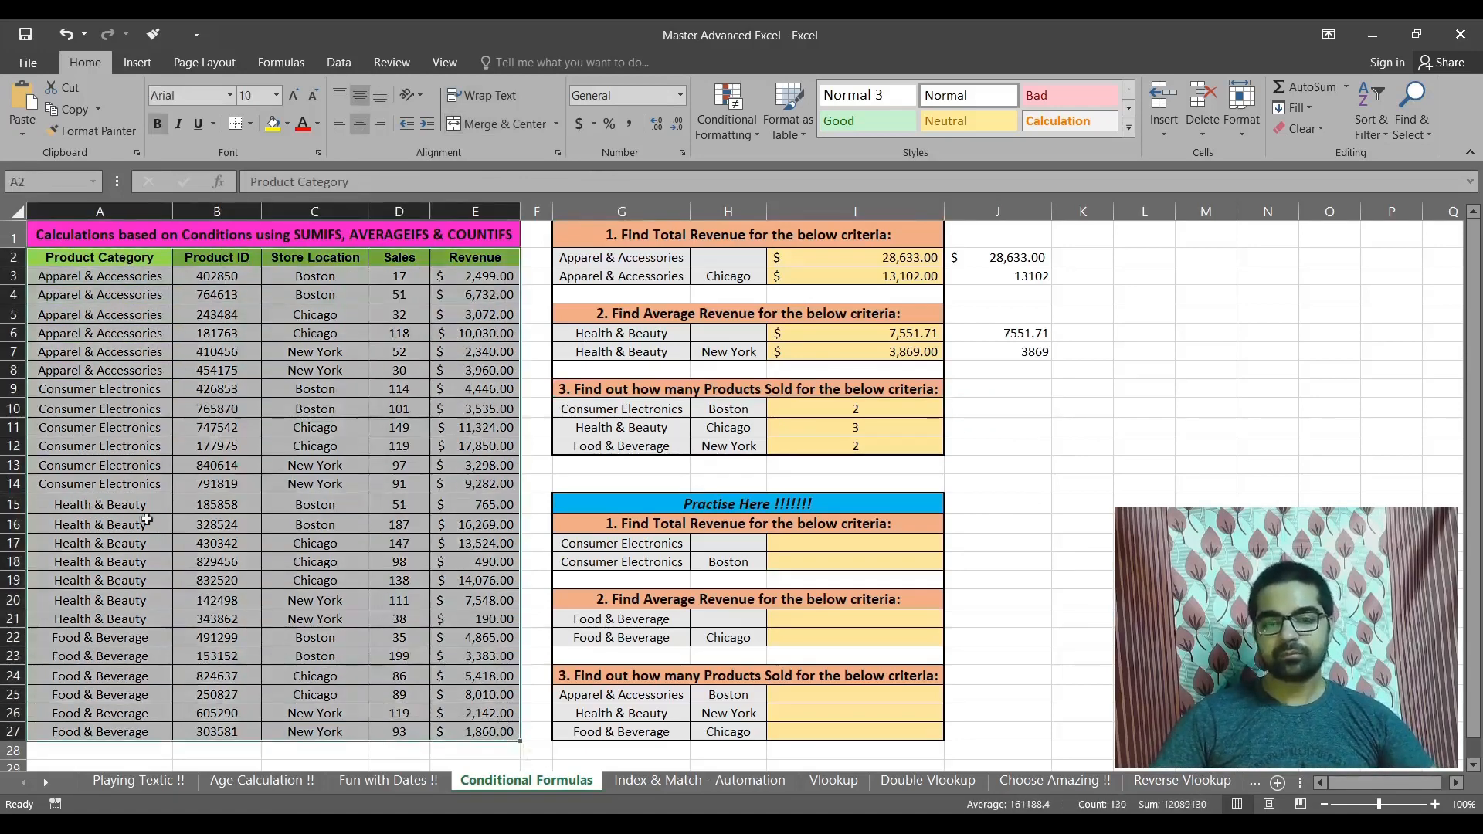
click(68, 257)
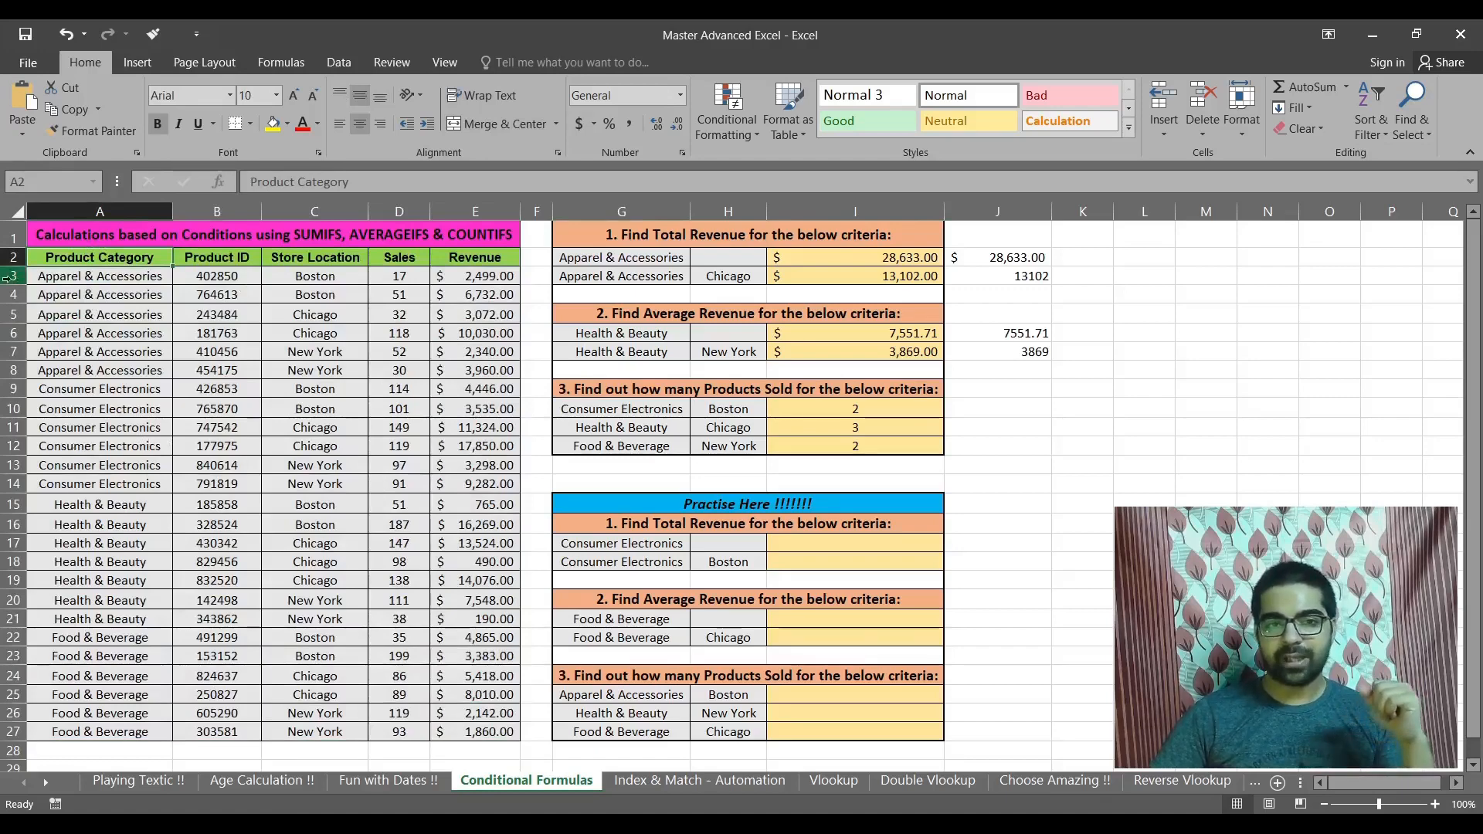
drag(14, 276, 13, 370)
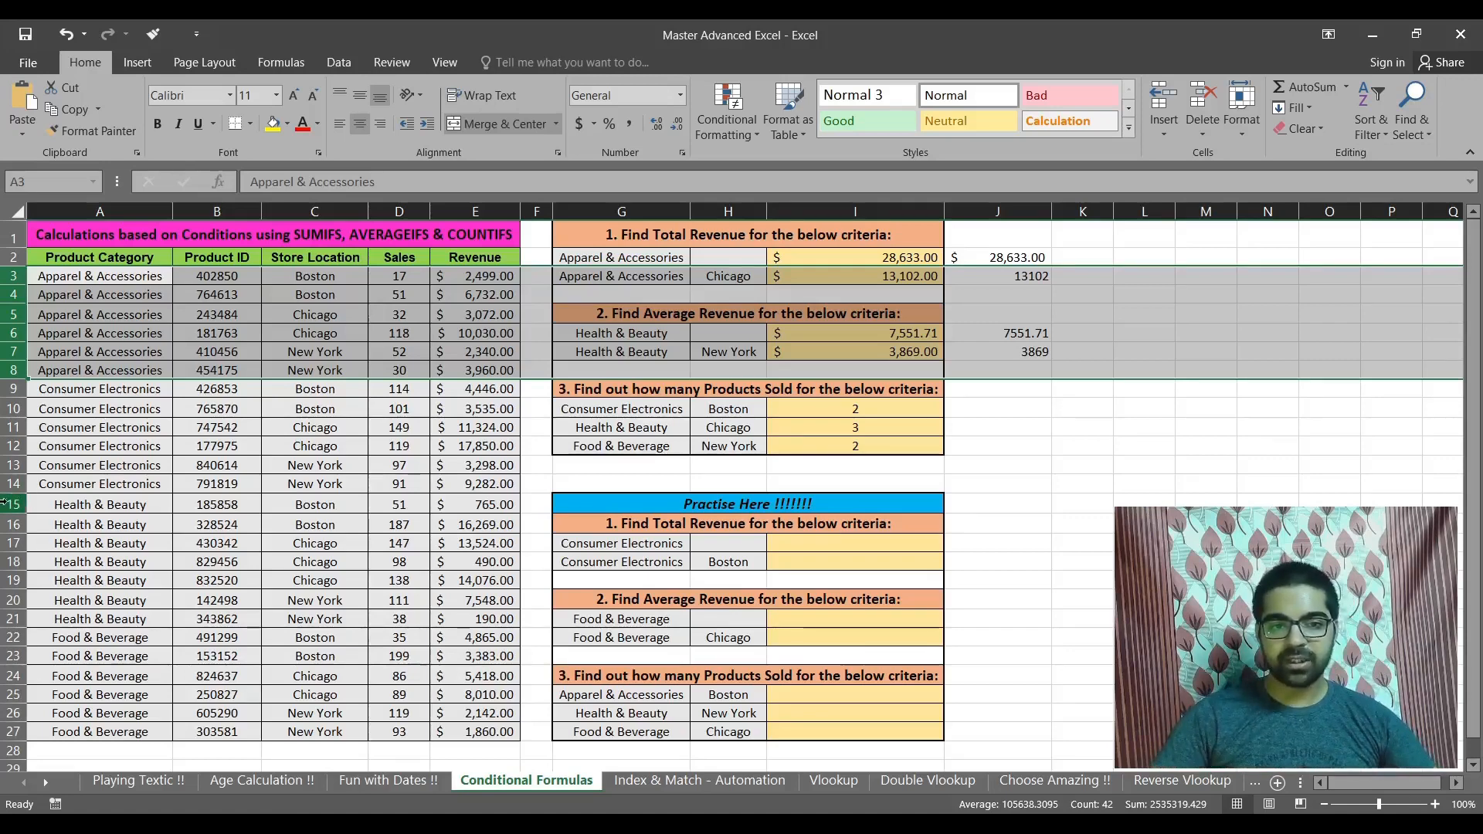
drag(12, 504, 6, 619)
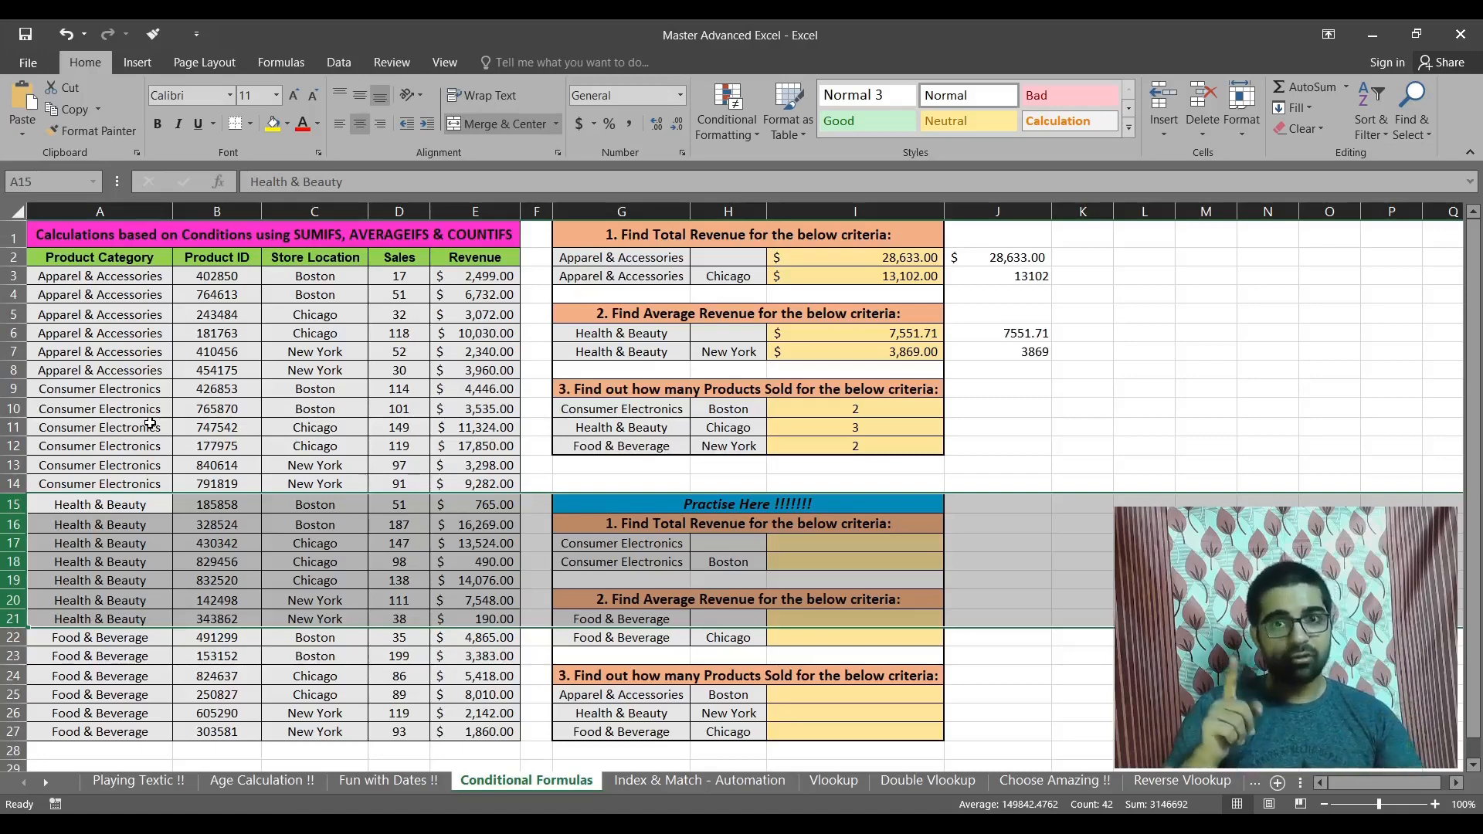
Start a COUNTIFS formula in J10 with the product category range A3:A27 and criterion G10
click(1034, 413)
text(=count)
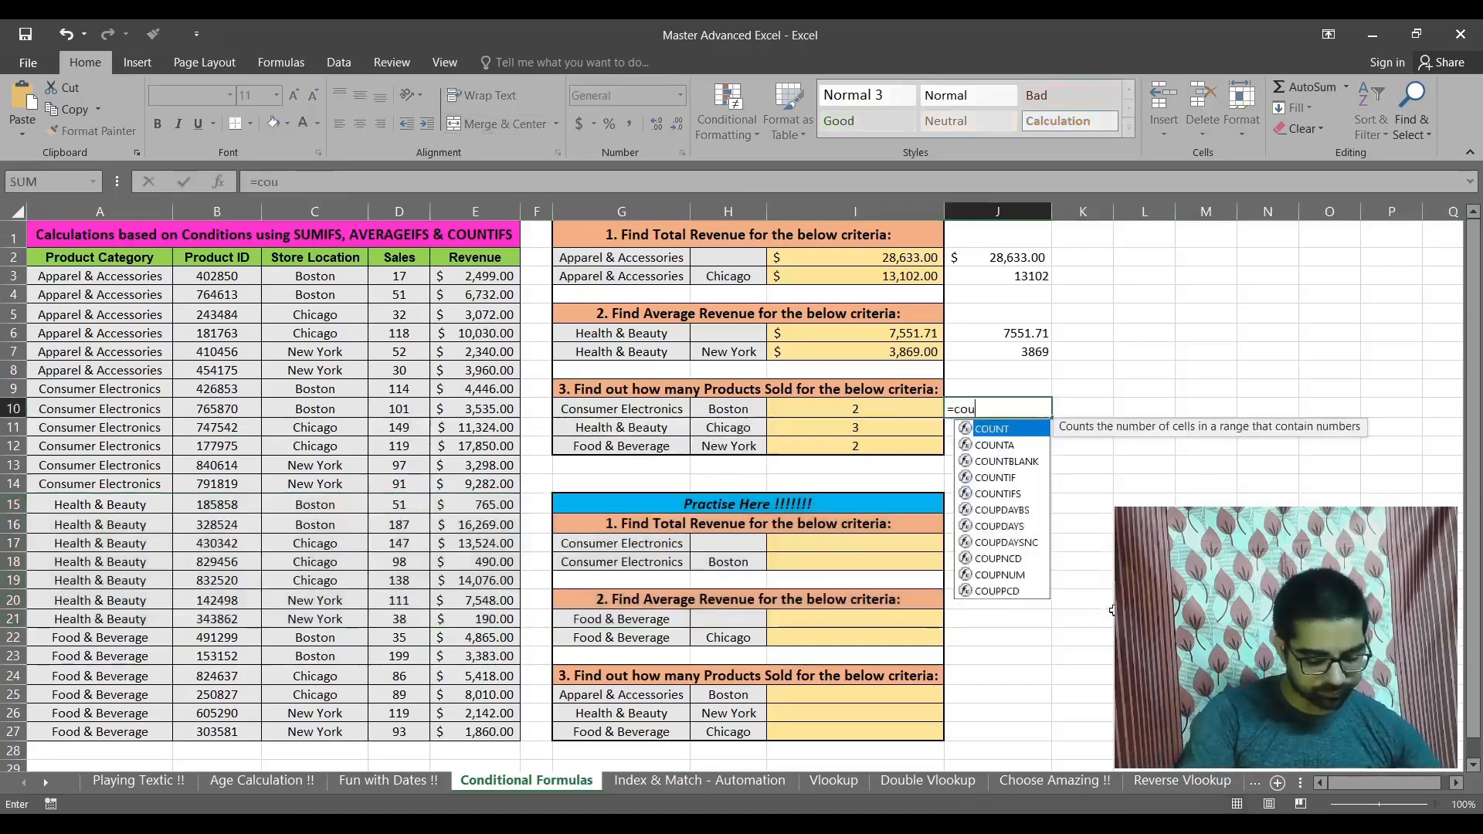
key(Down)
key(Down)
key(Down)
key(Down)
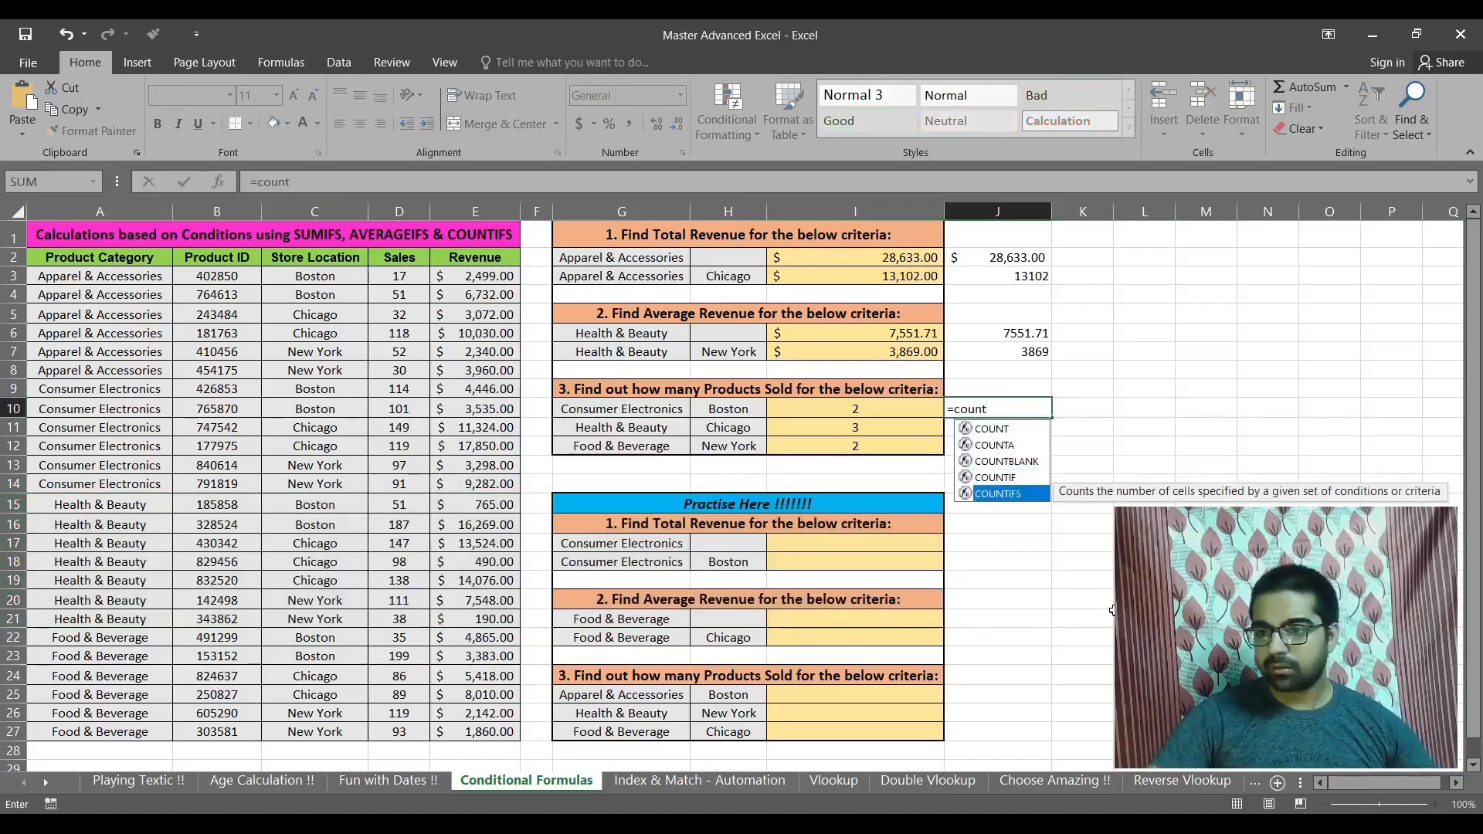
key(Tab)
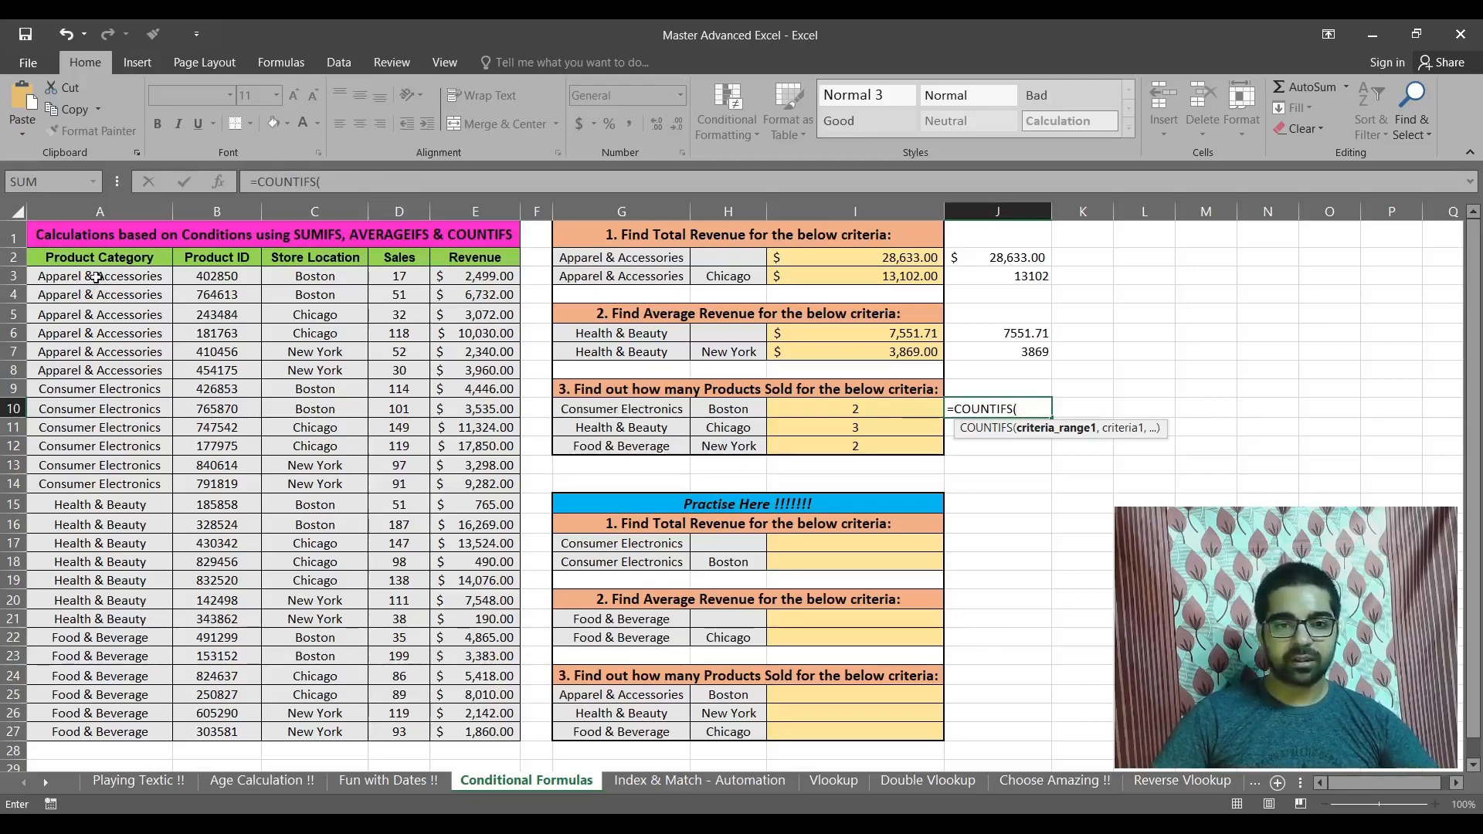
drag(100, 276, 89, 734)
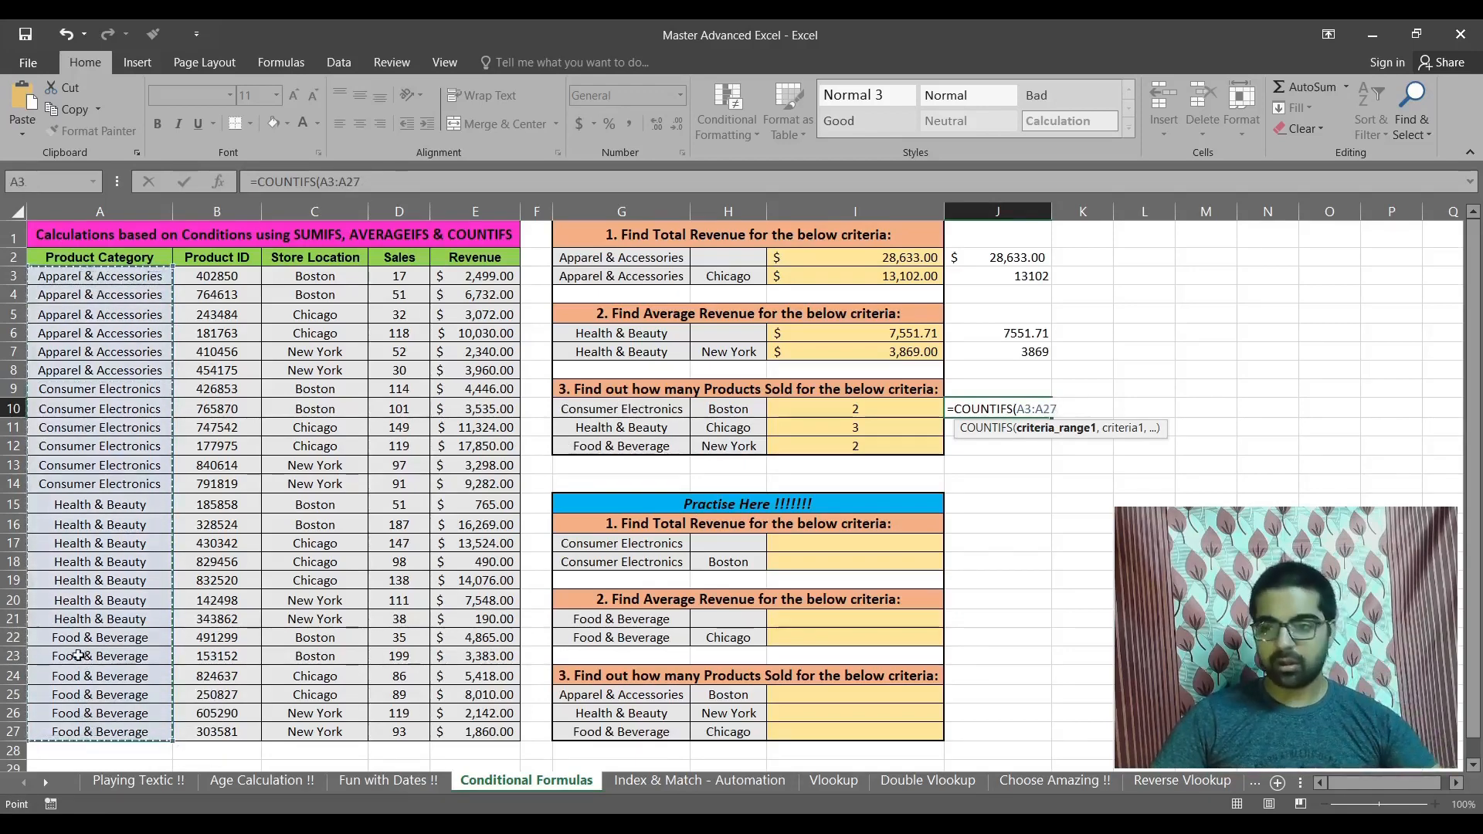
text(,)
click(606, 407)
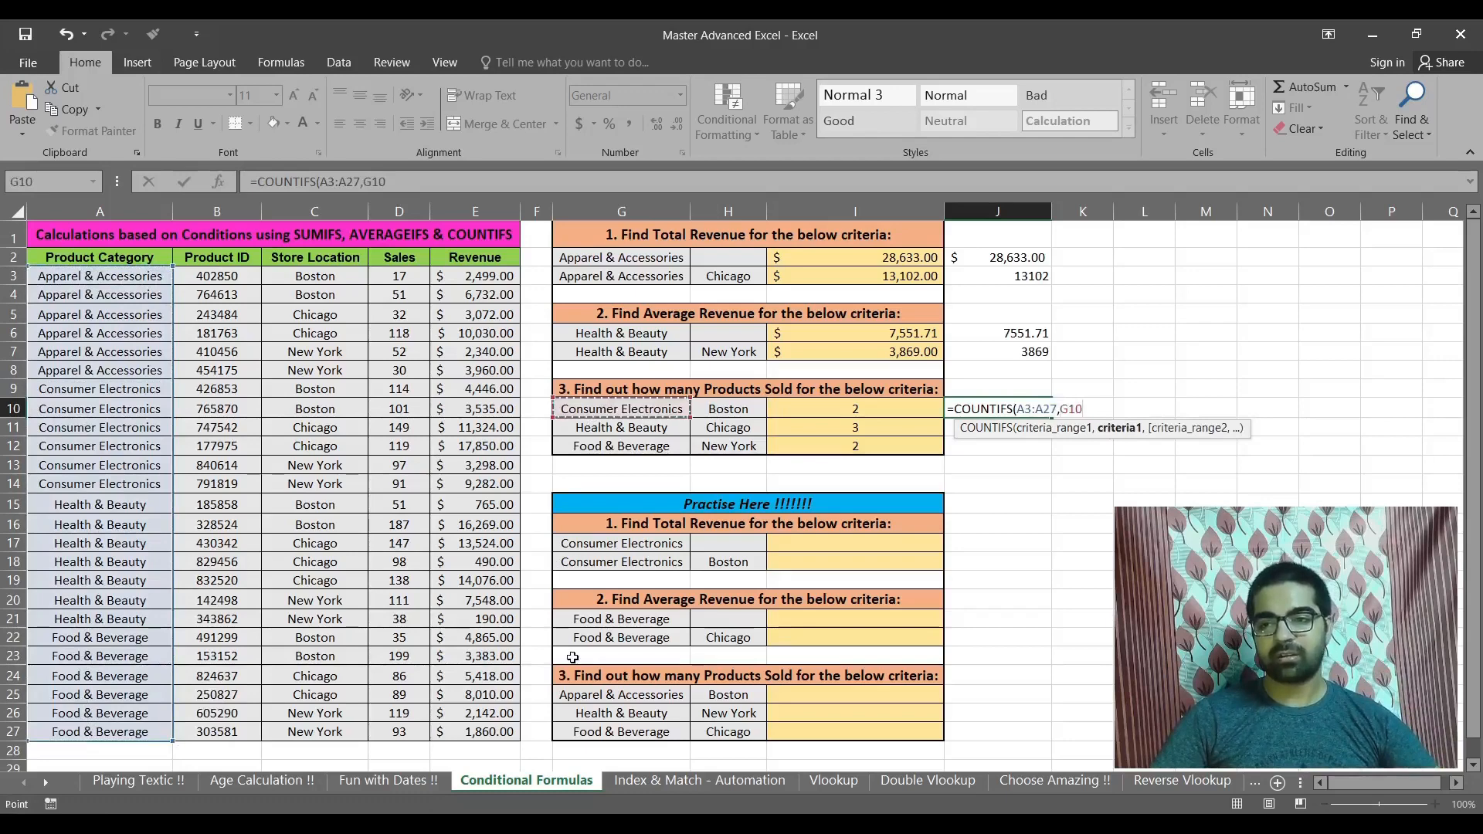
text(,)
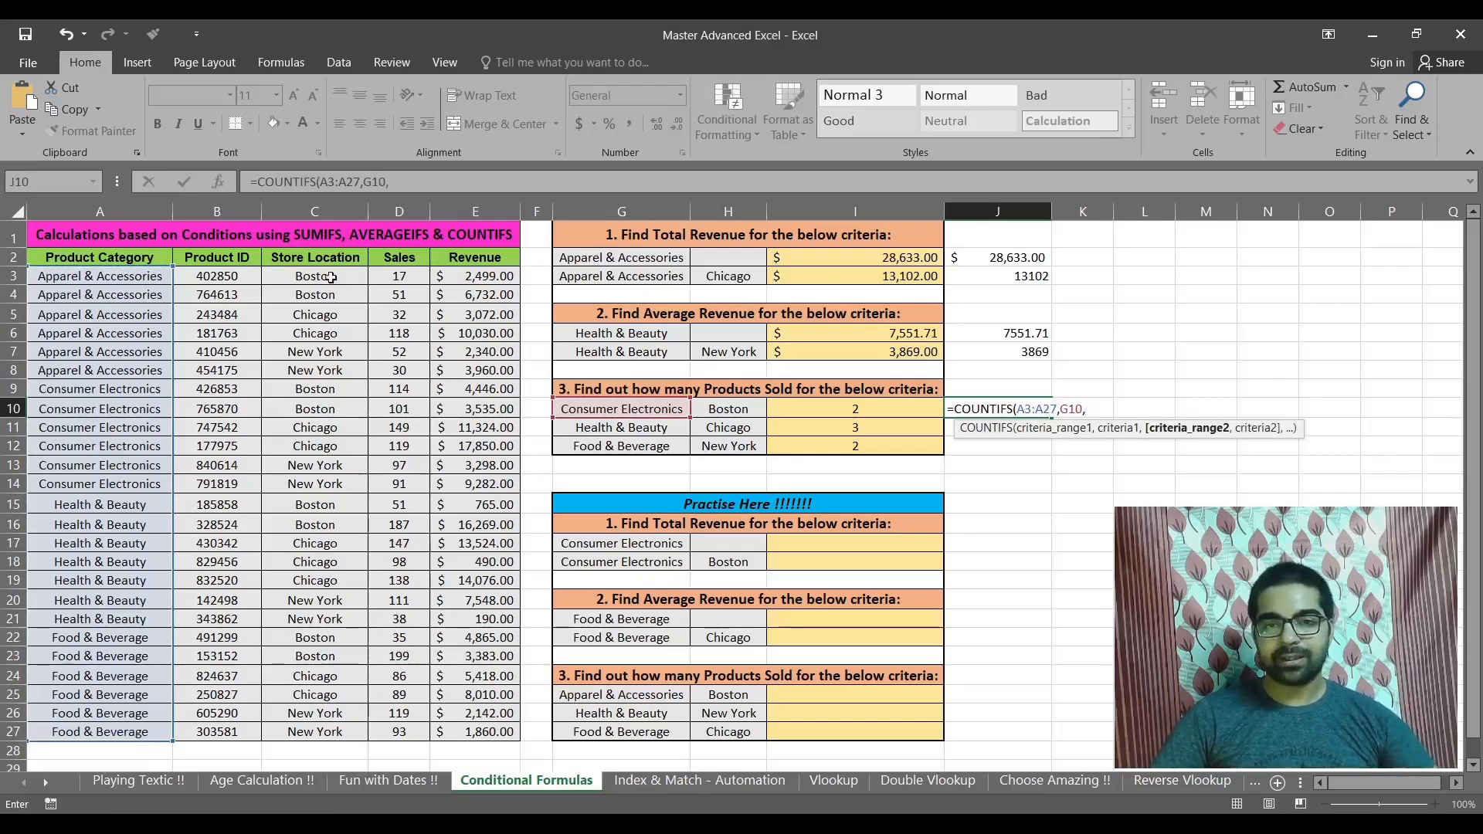
Complete the J10 formula with the store location range C3:C27 and criterion H10, and enter it
drag(329, 278, 334, 730)
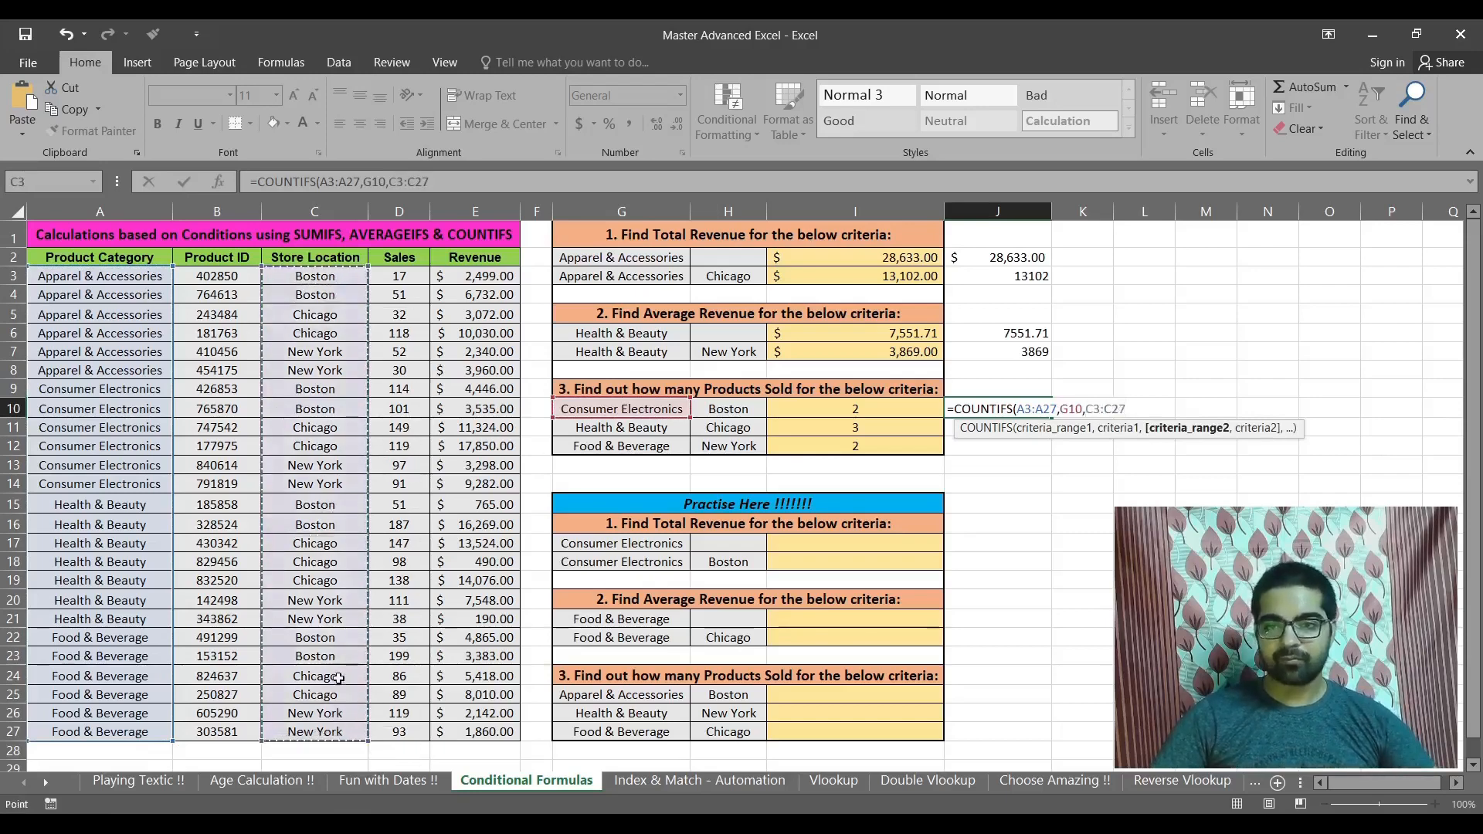
text(,)
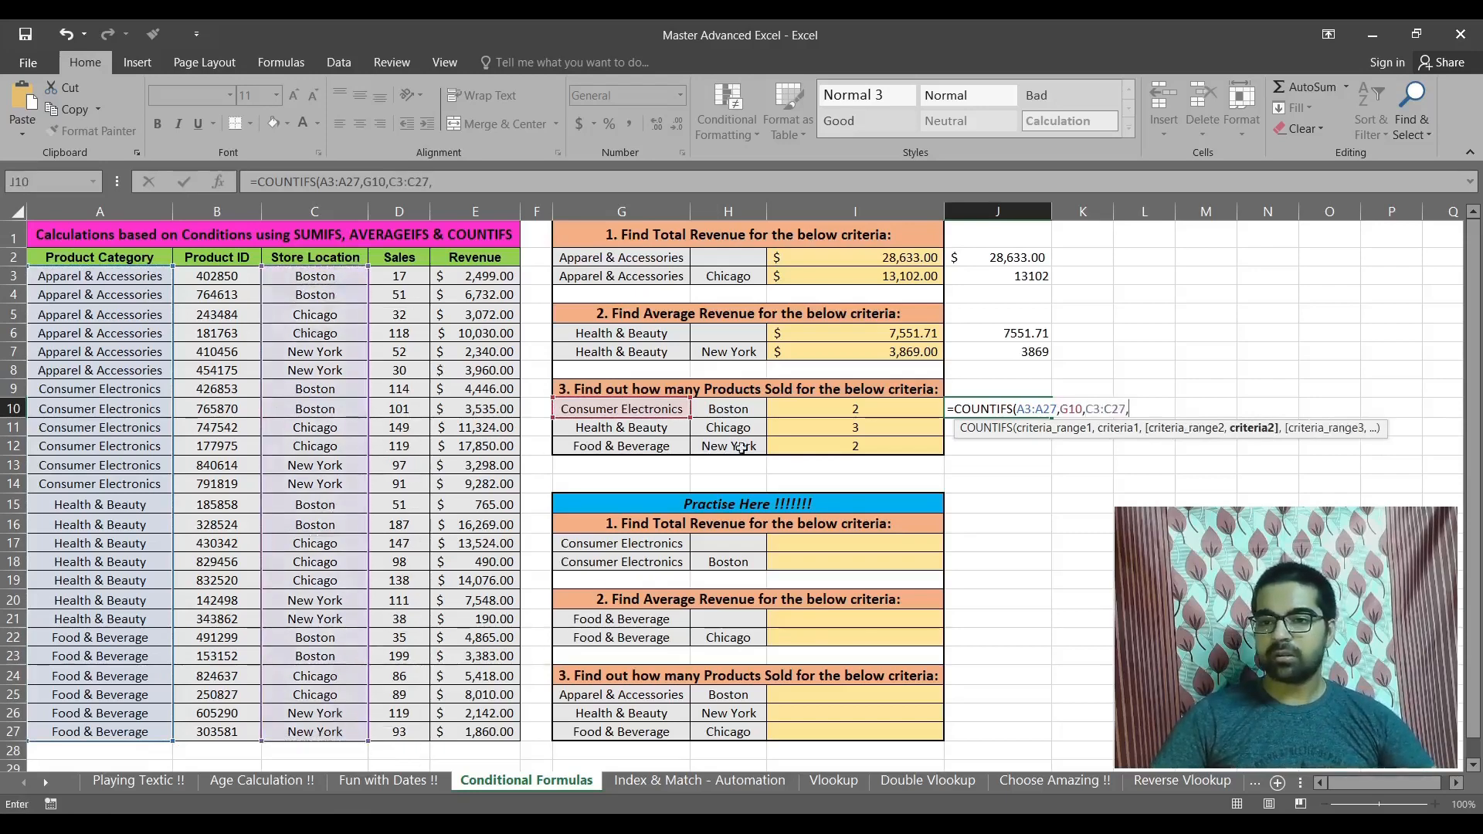
click(739, 408)
text())
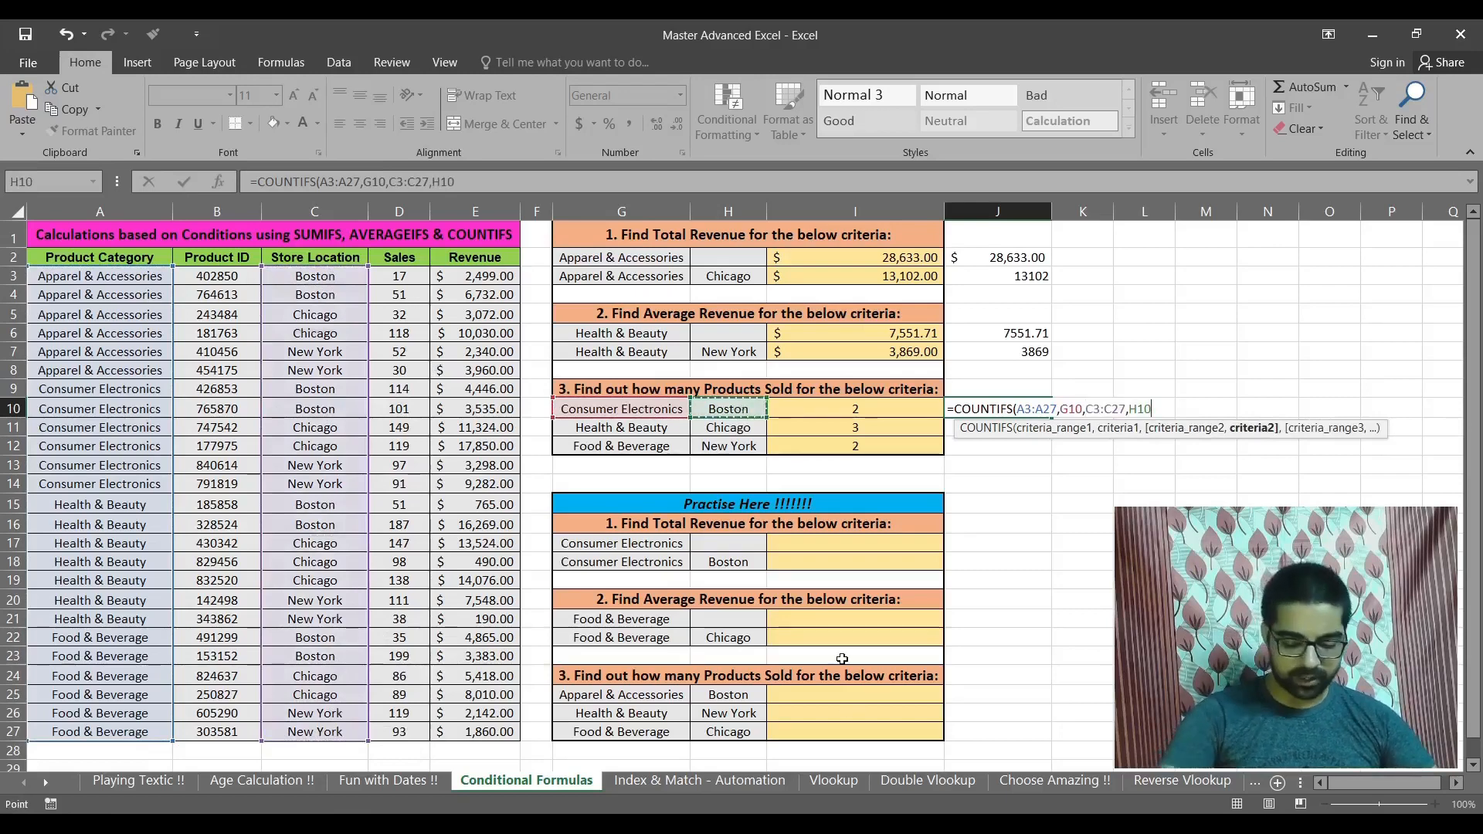
key(Return)
key(Up)
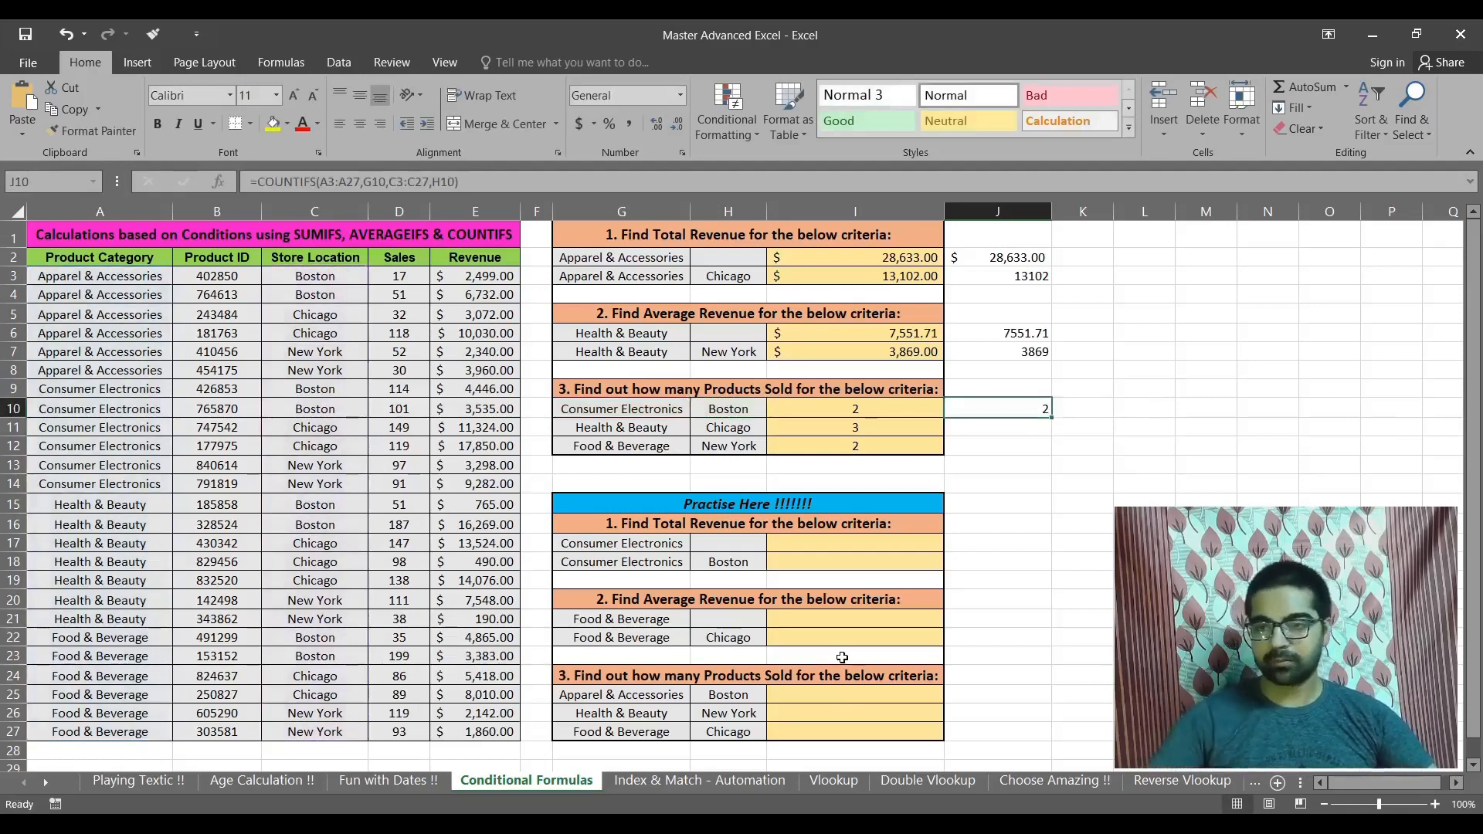
Fill the J10 count formula down to J12 and check J11 and J12 against their criteria in column G
drag(1050, 418, 1051, 449)
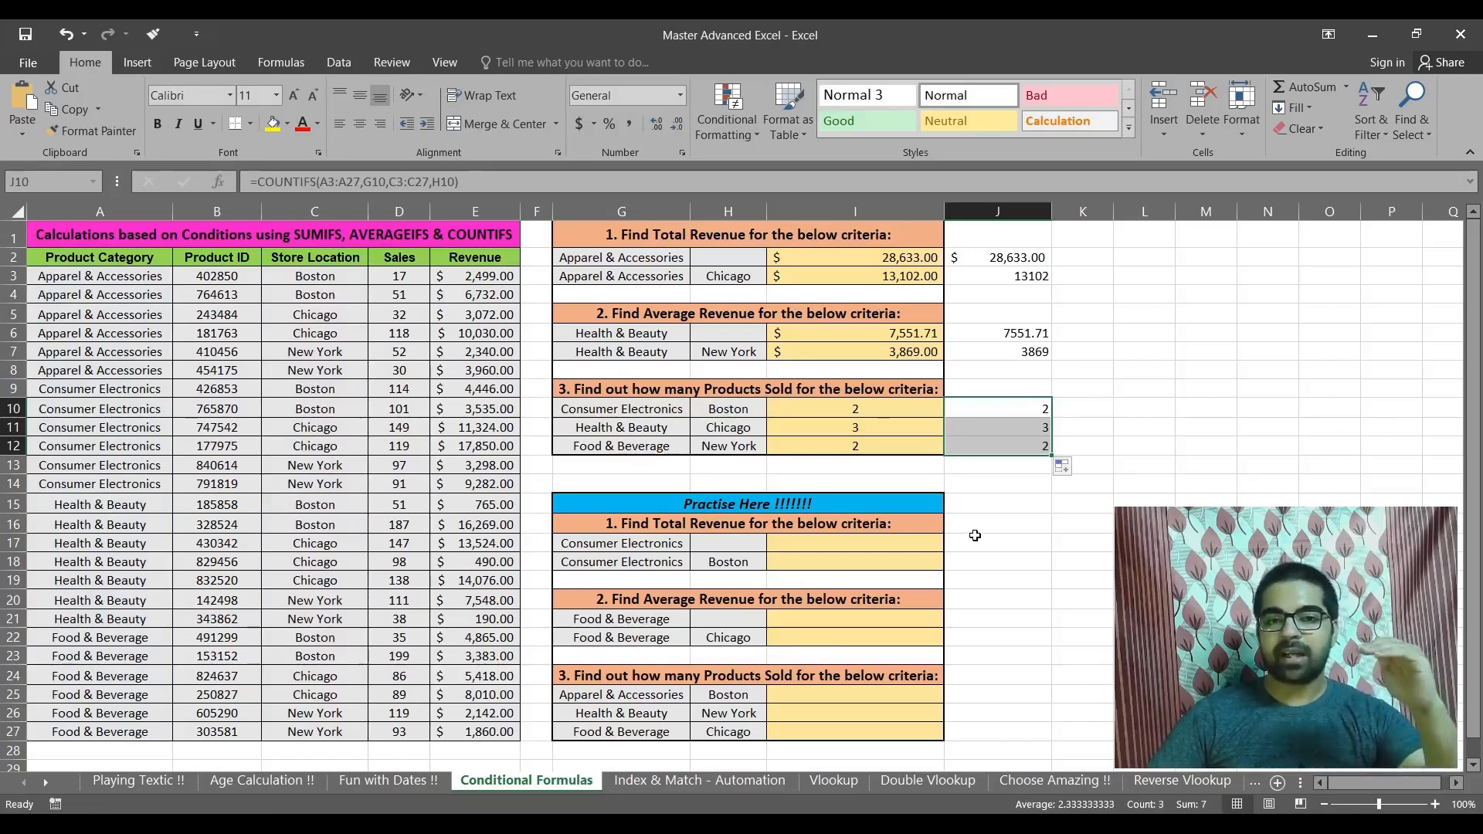
click(611, 428)
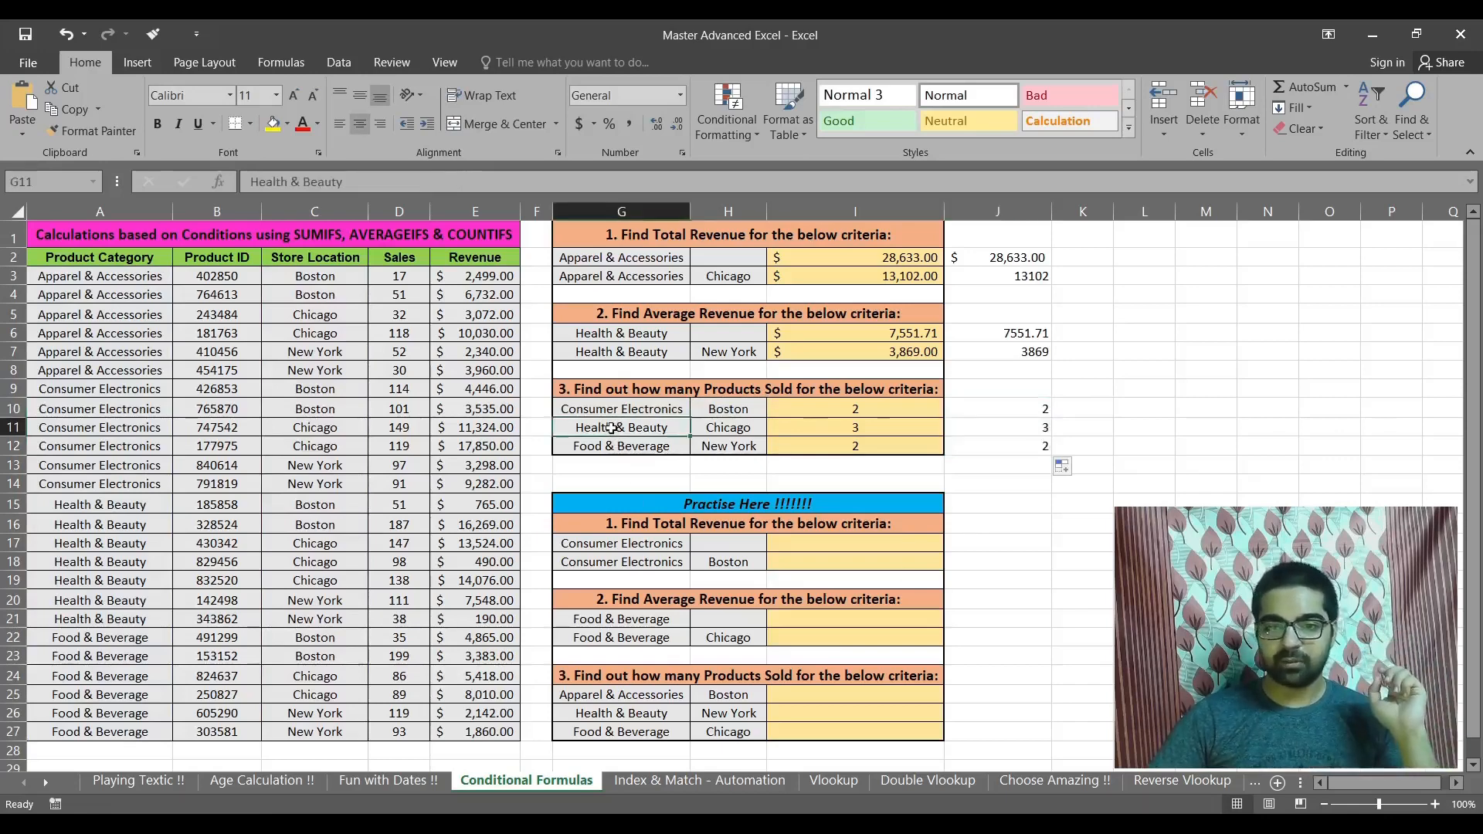
click(609, 447)
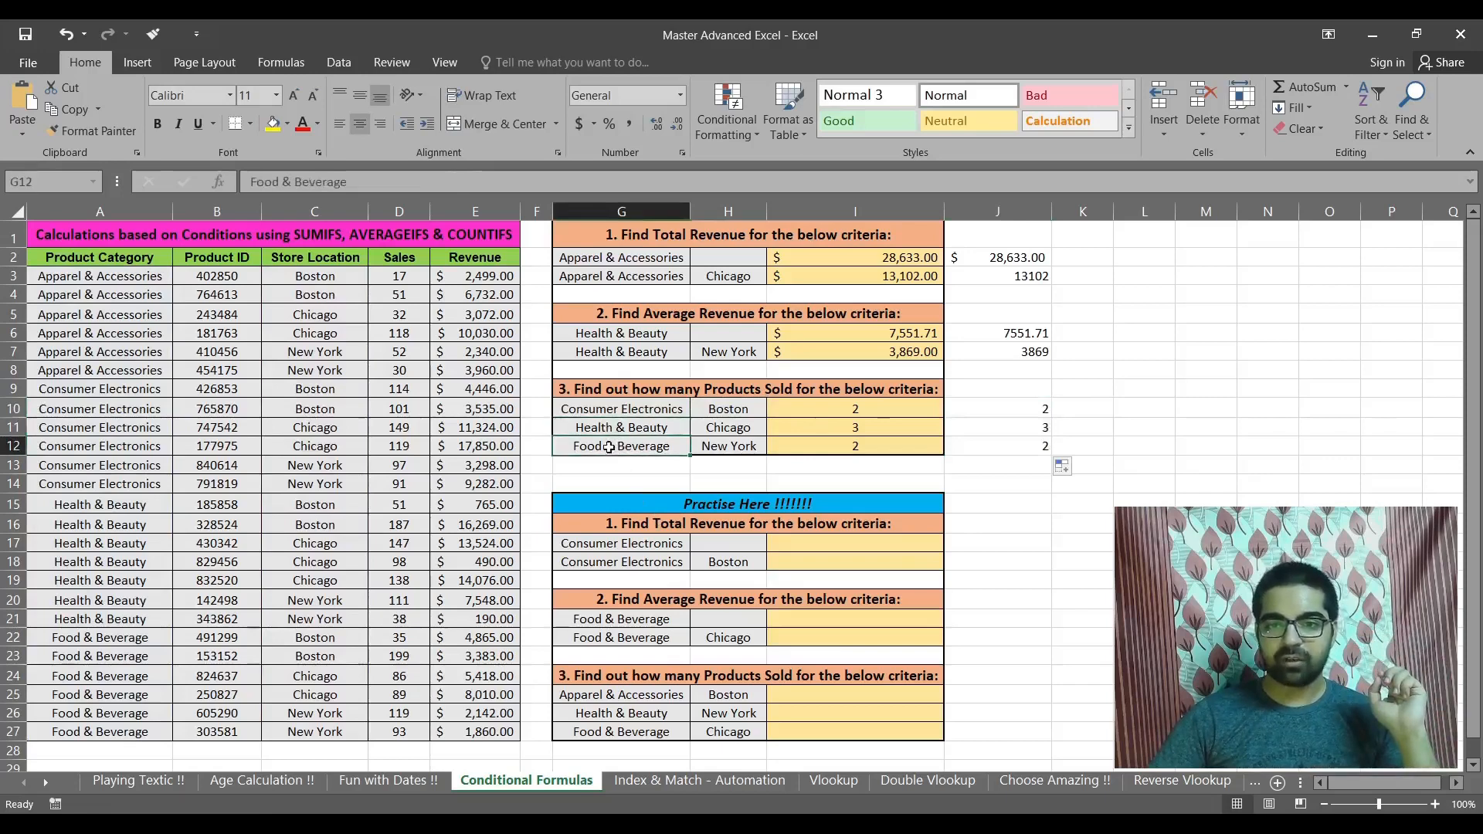
click(1022, 429)
click(1022, 447)
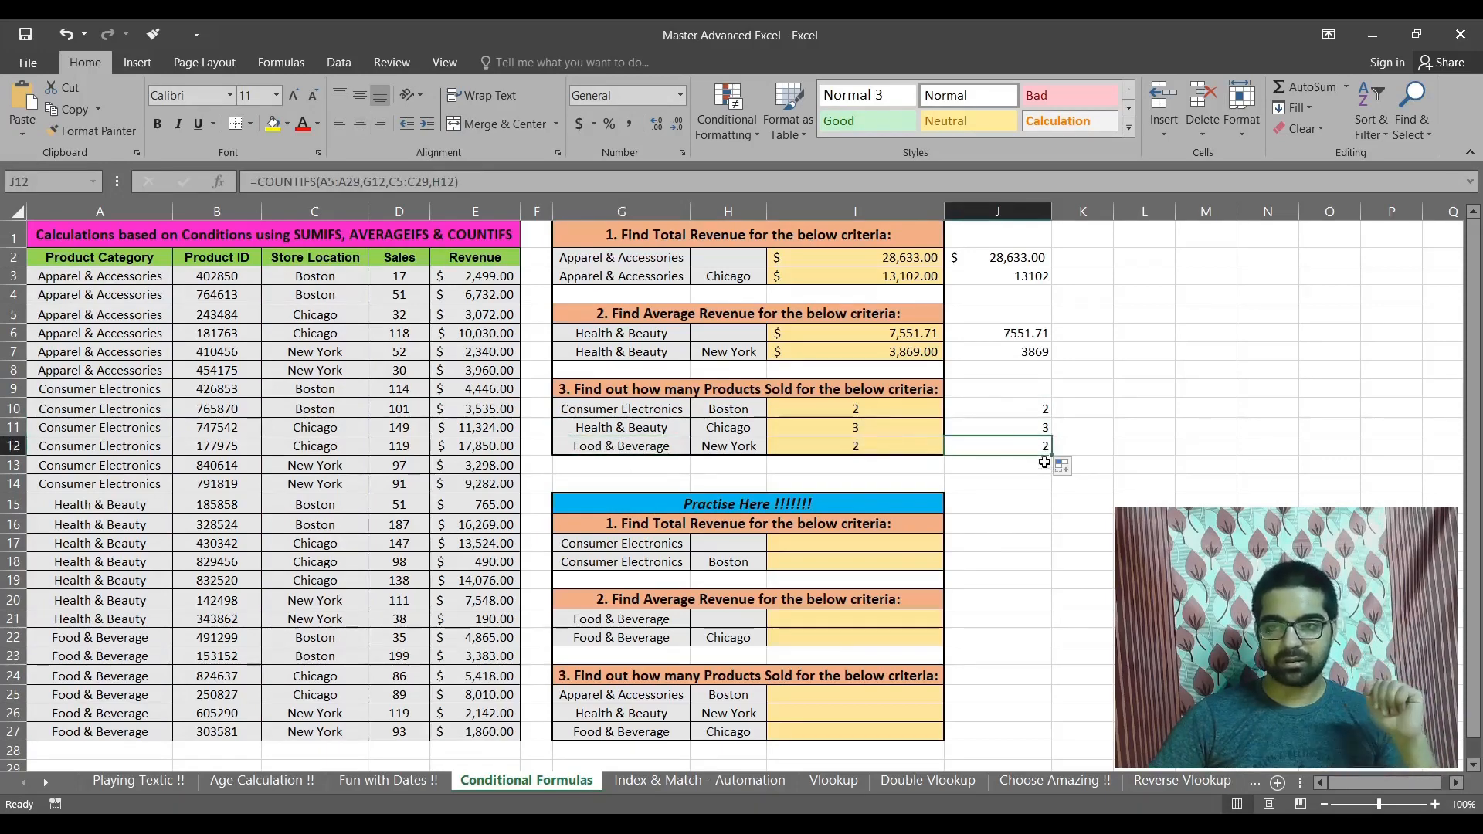
Examine the range references in the copied COUNTIFS formula in J11
key(Up)
key(F2)
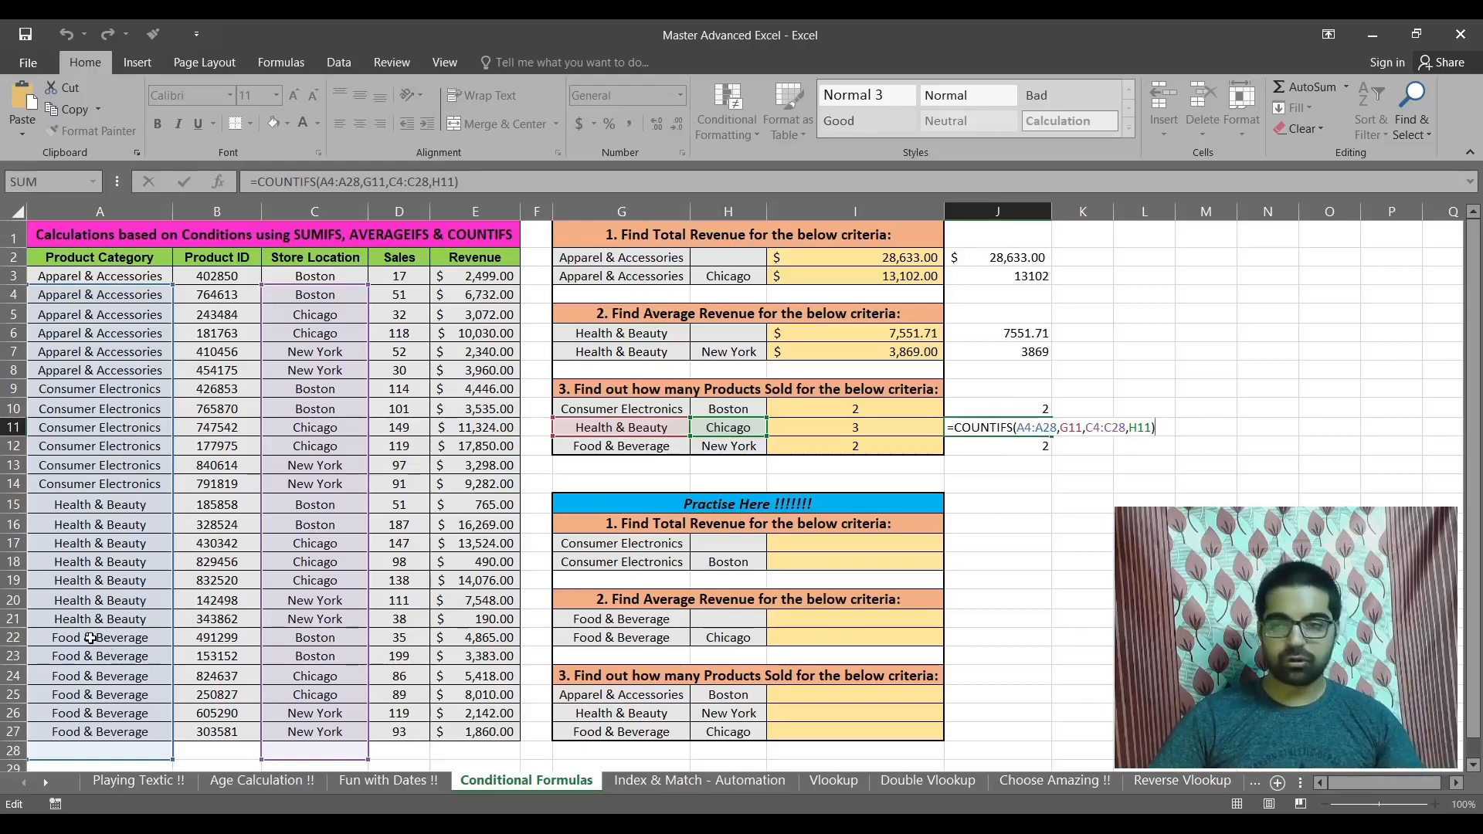
key(ctrl+Return)
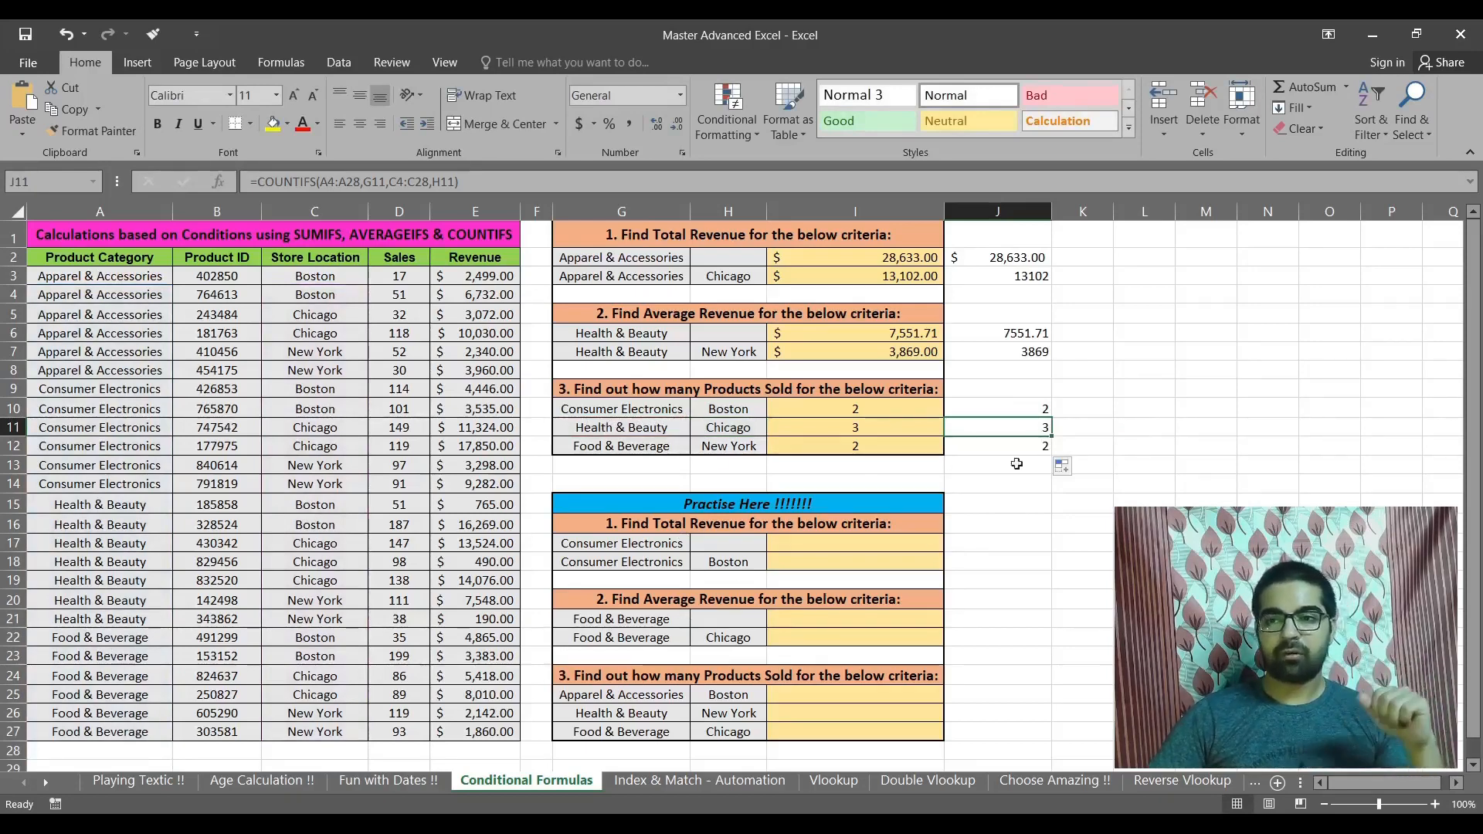
Make both ranges in the J10 formula absolute as $A$3:$A$27 and $C$3:$C$27, keeping G10 and H10 relative
click(1020, 403)
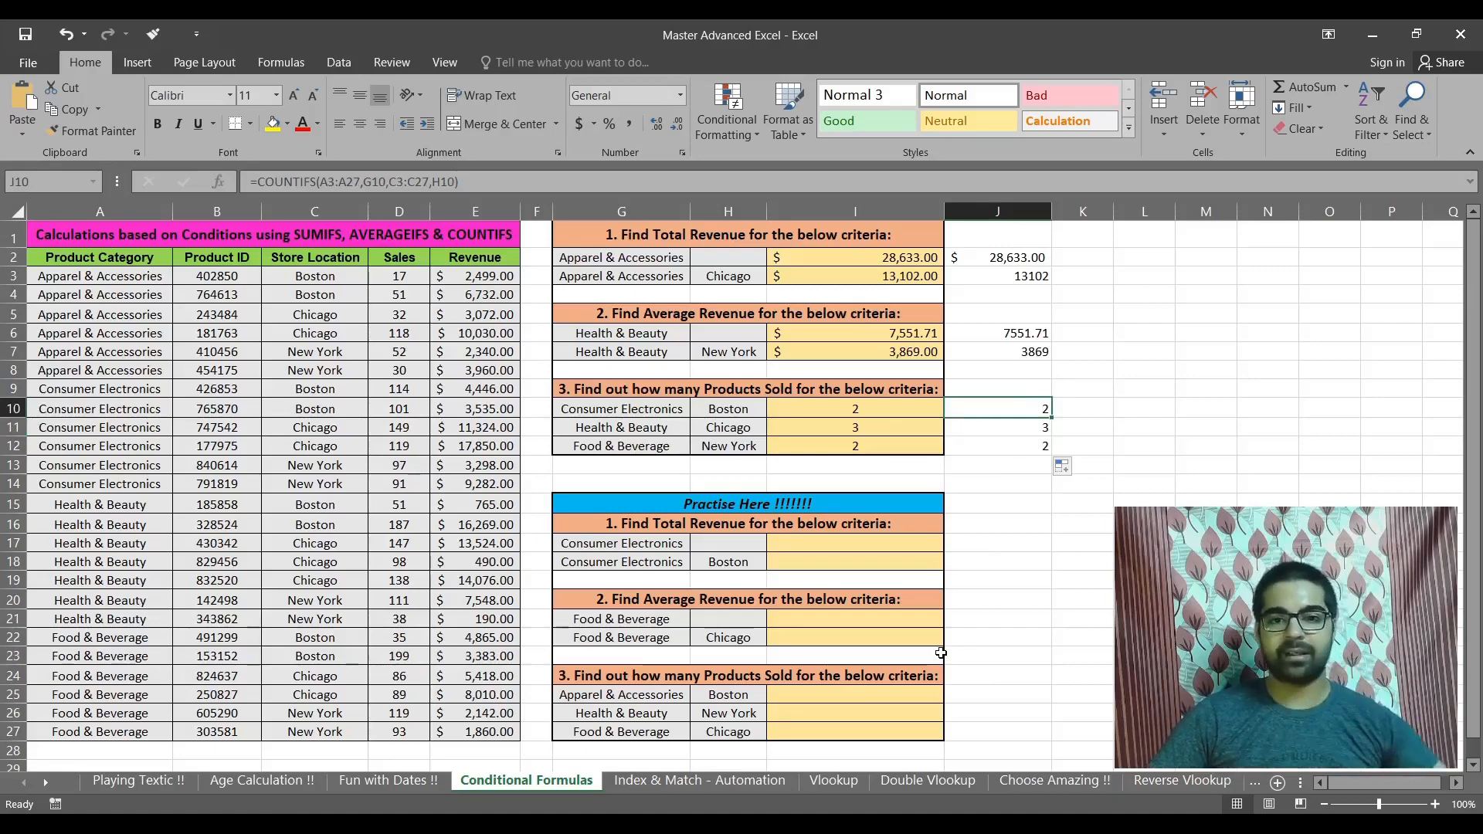
key(F2)
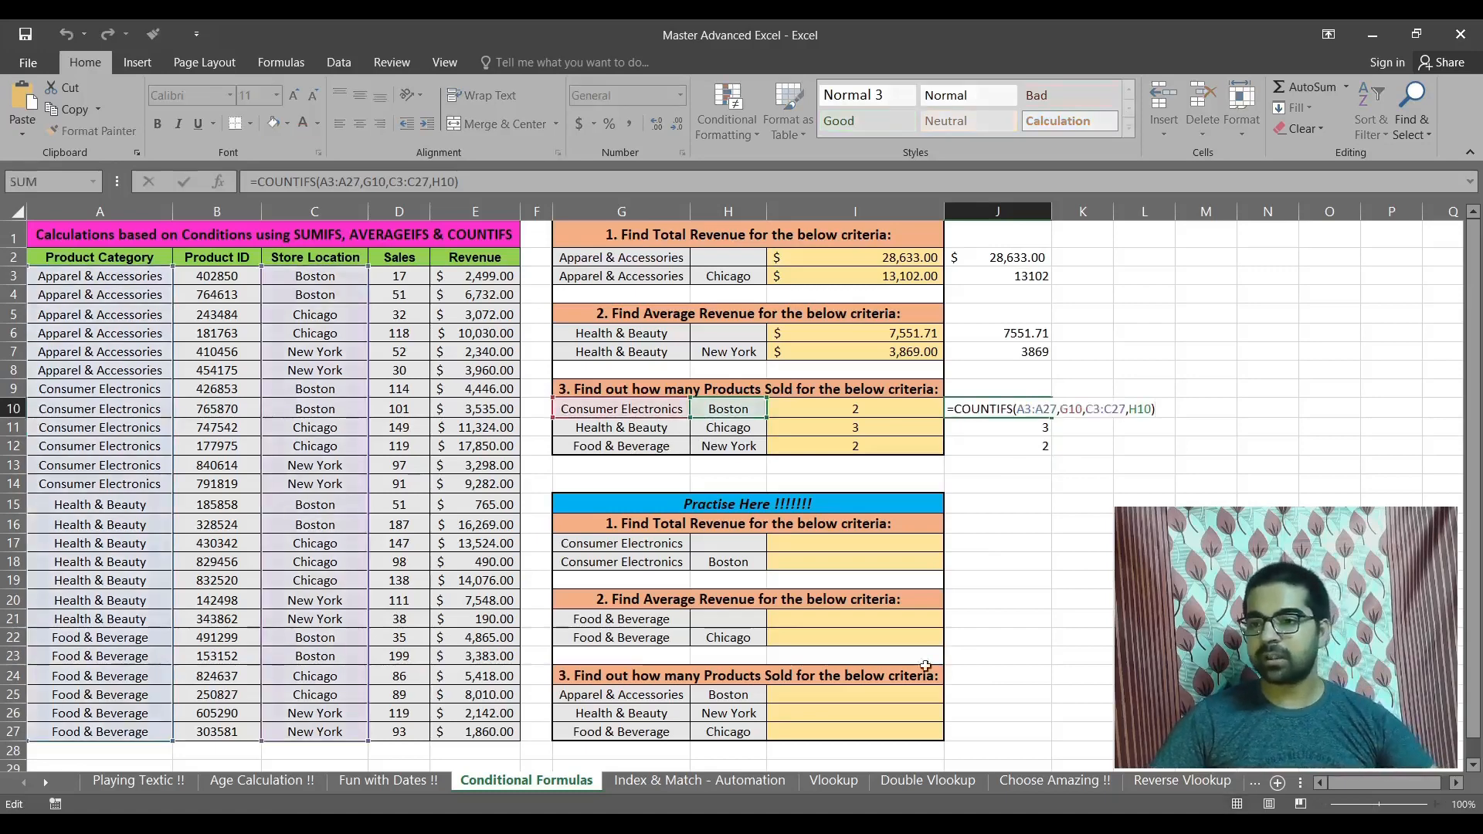
drag(1057, 412, 1016, 412)
key(F4)
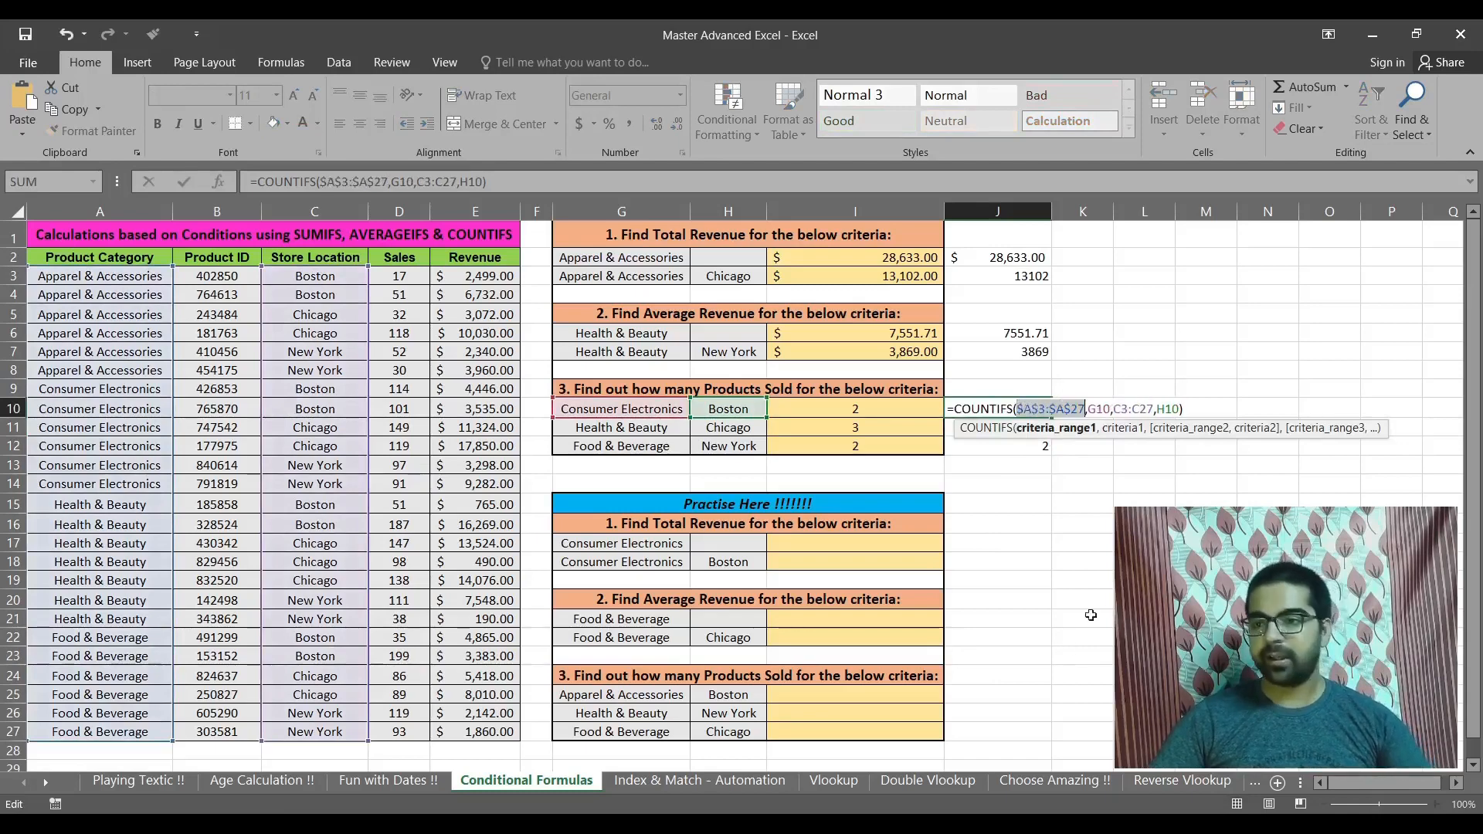
drag(1154, 409, 1113, 408)
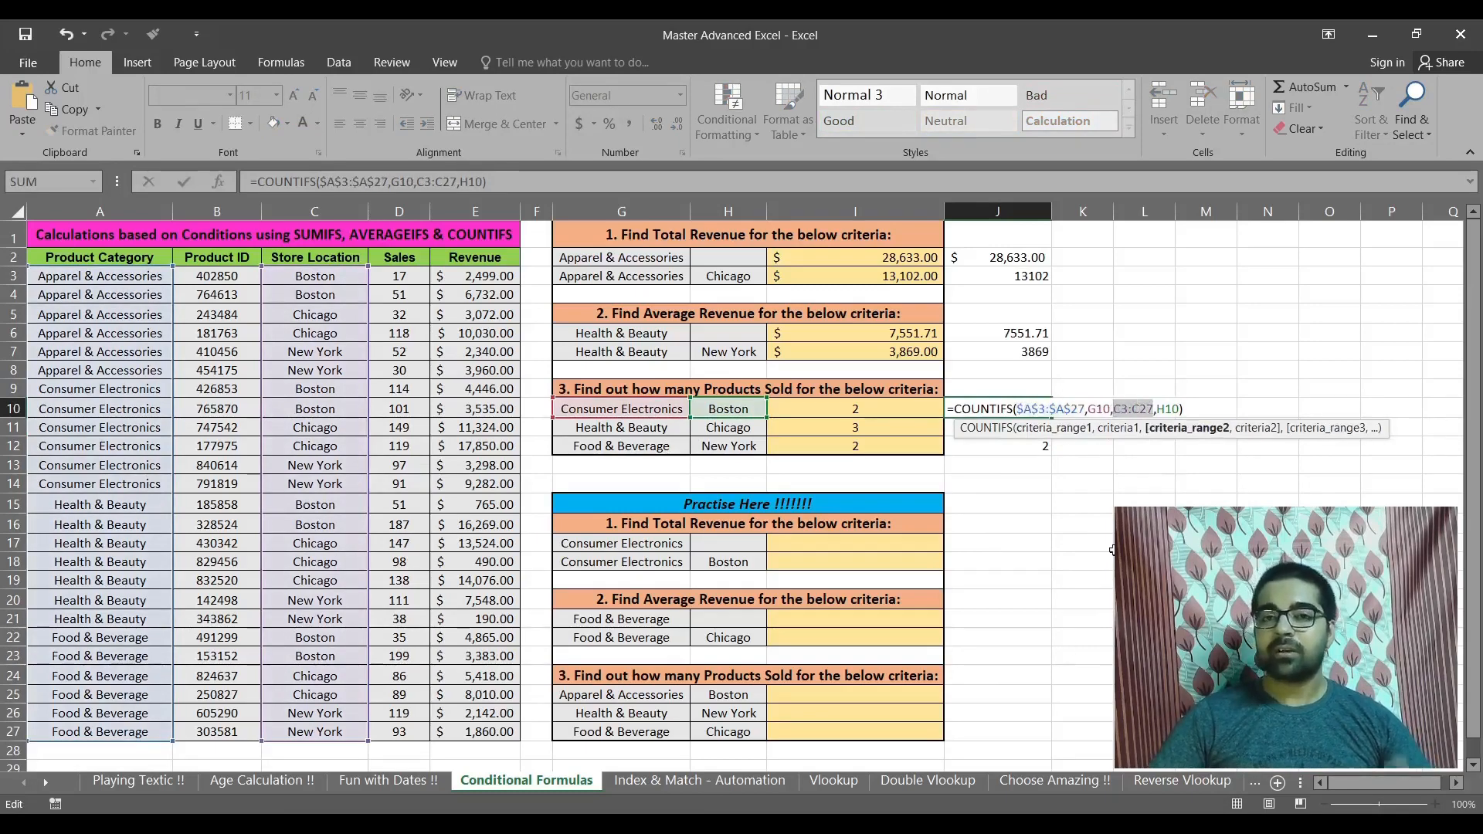
key(F4)
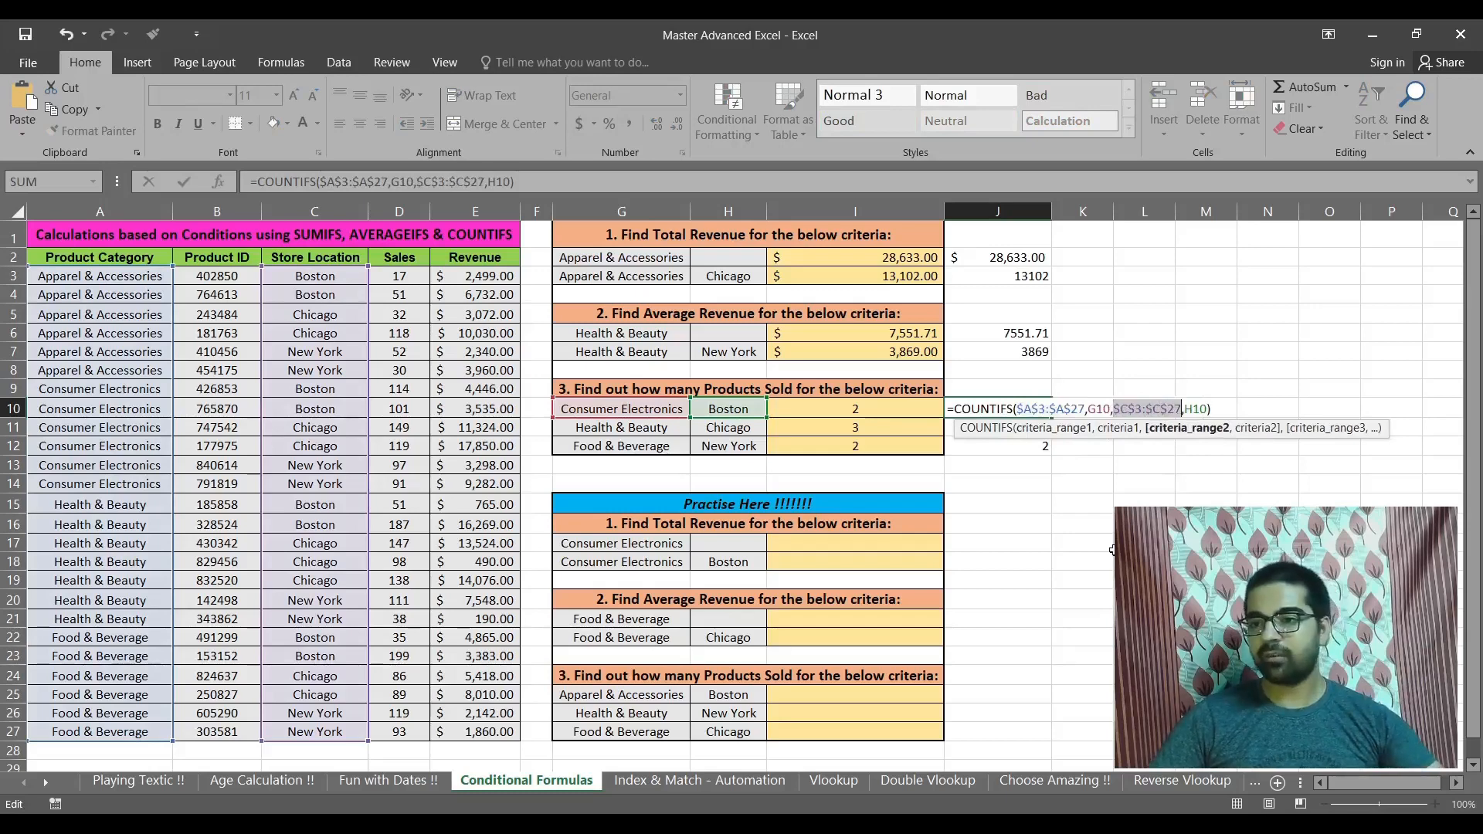
key(Right)
key(Right)
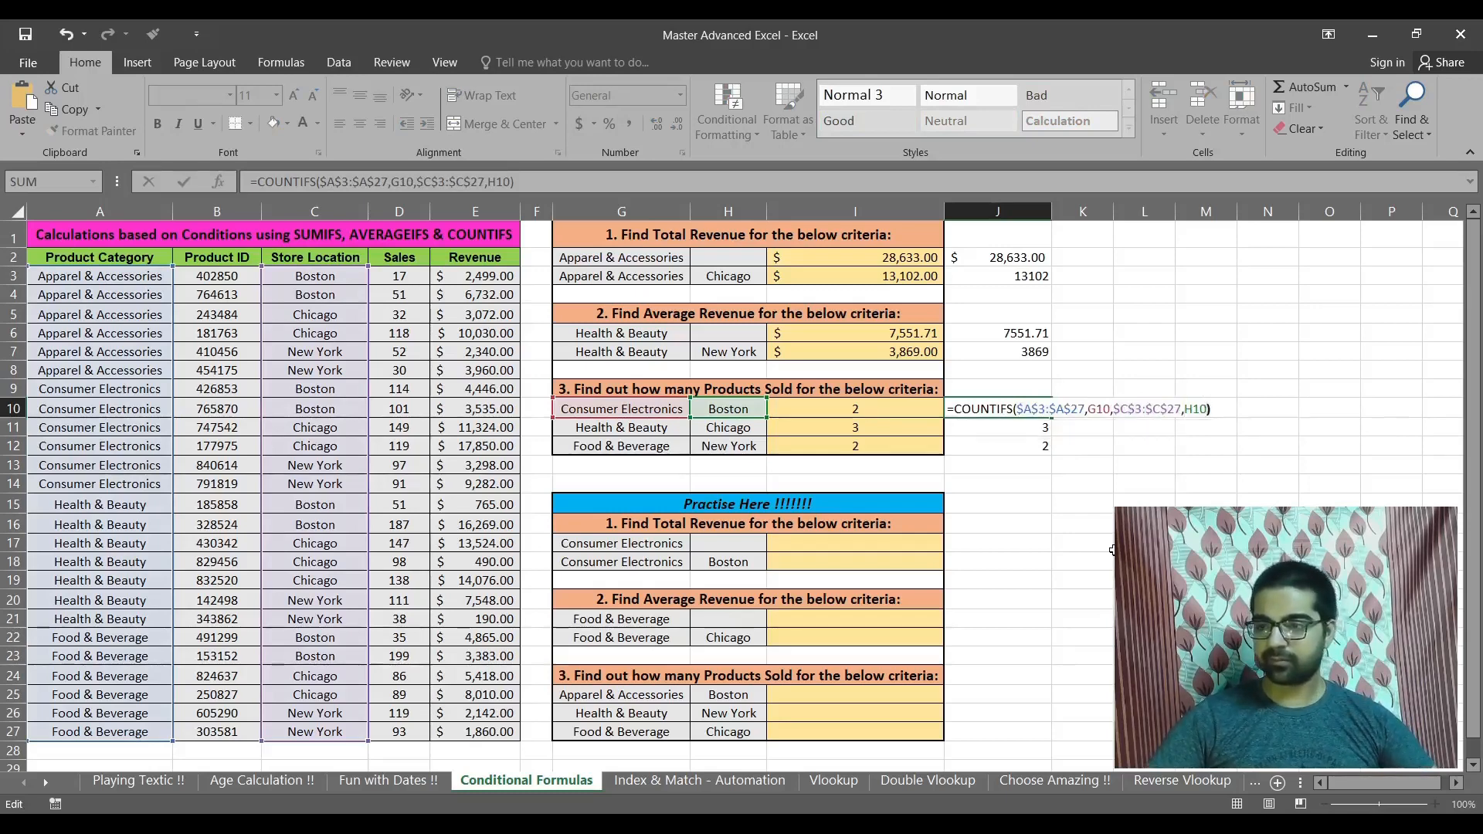
key(Return)
Fill the J10 formula with absolute ranges down to J12 and inspect the references in J11
click(1029, 410)
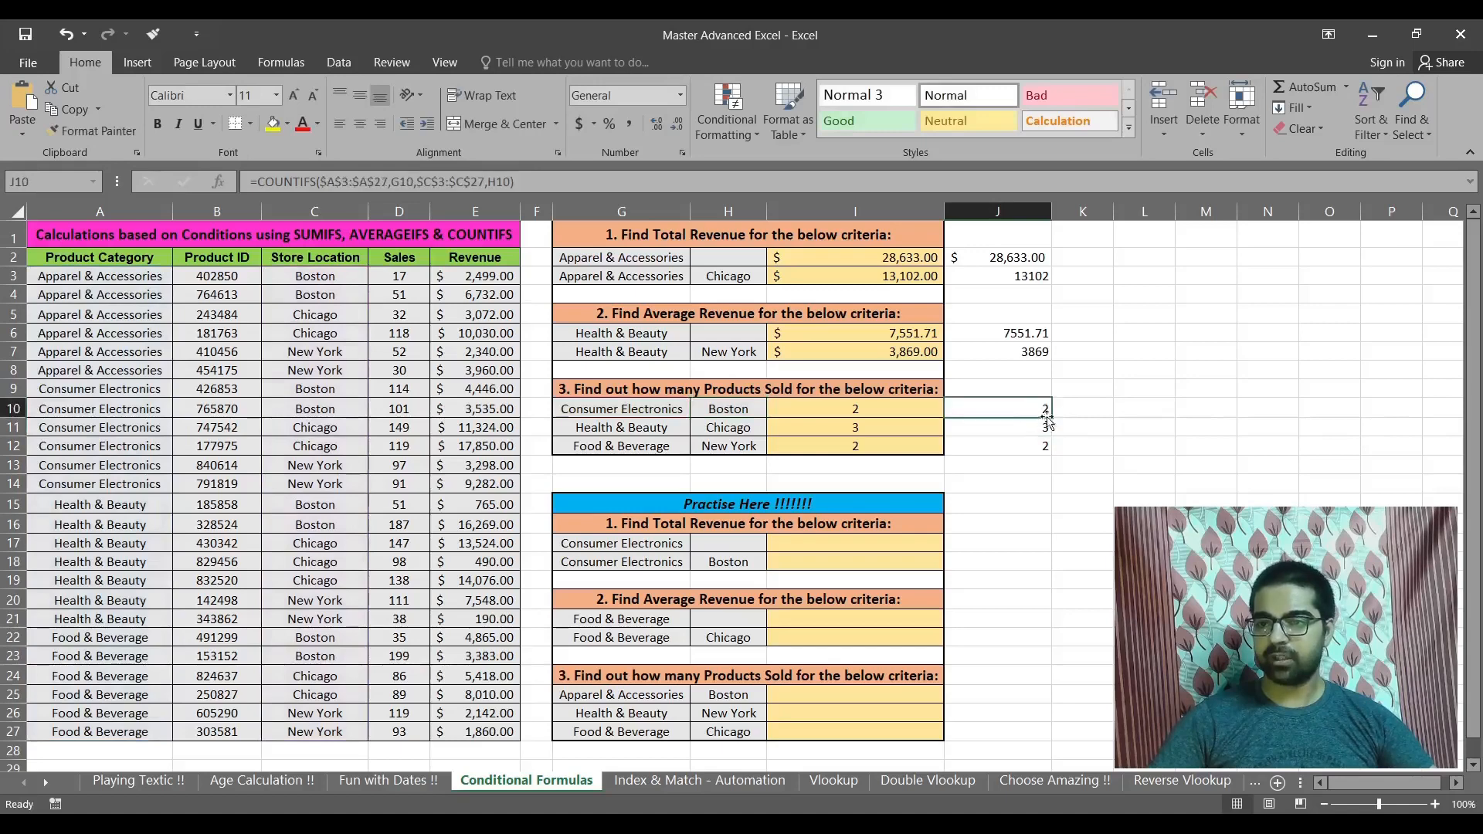
drag(1052, 418, 1049, 449)
click(1002, 428)
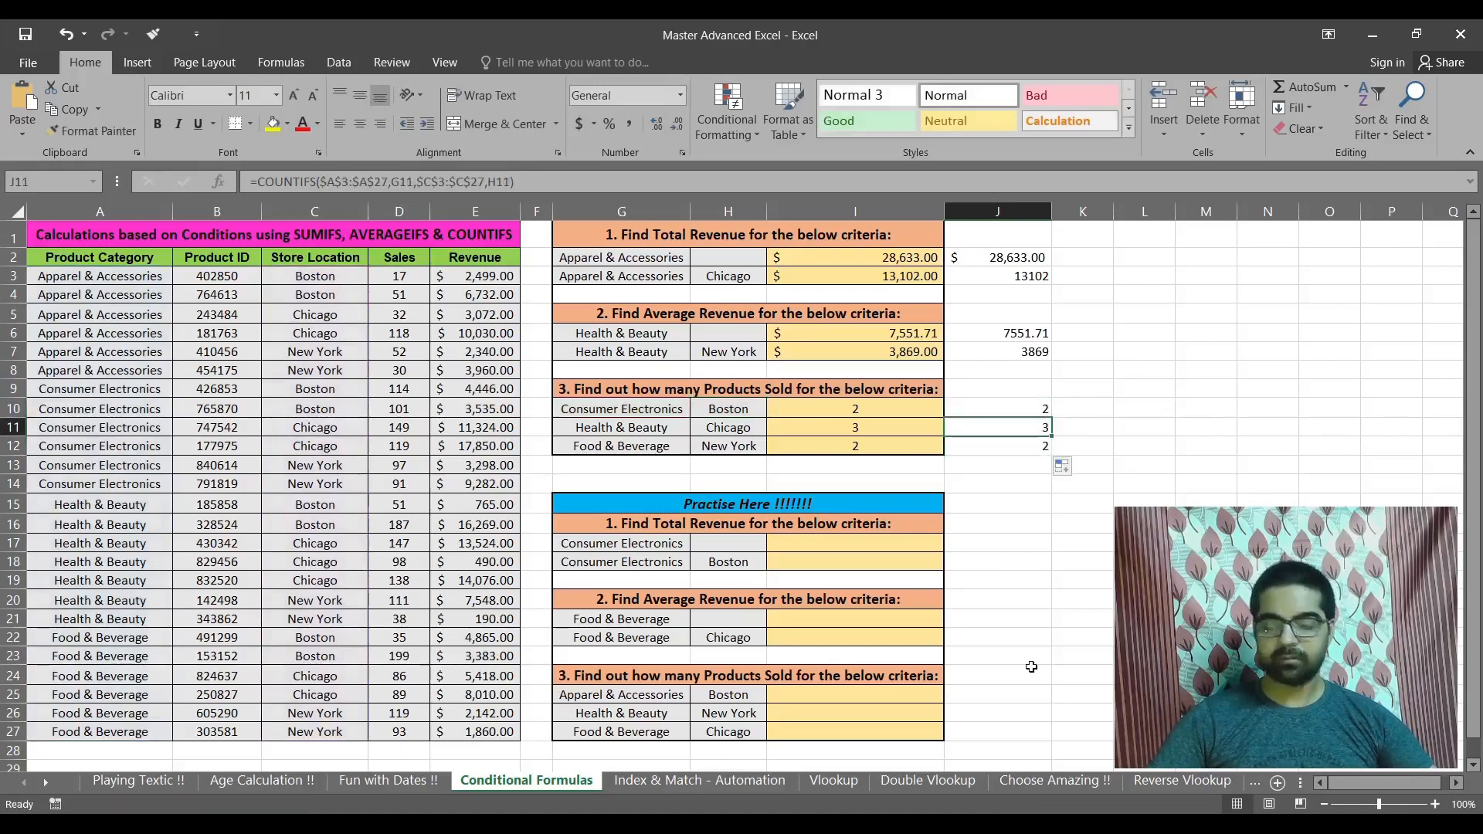
key(F2)
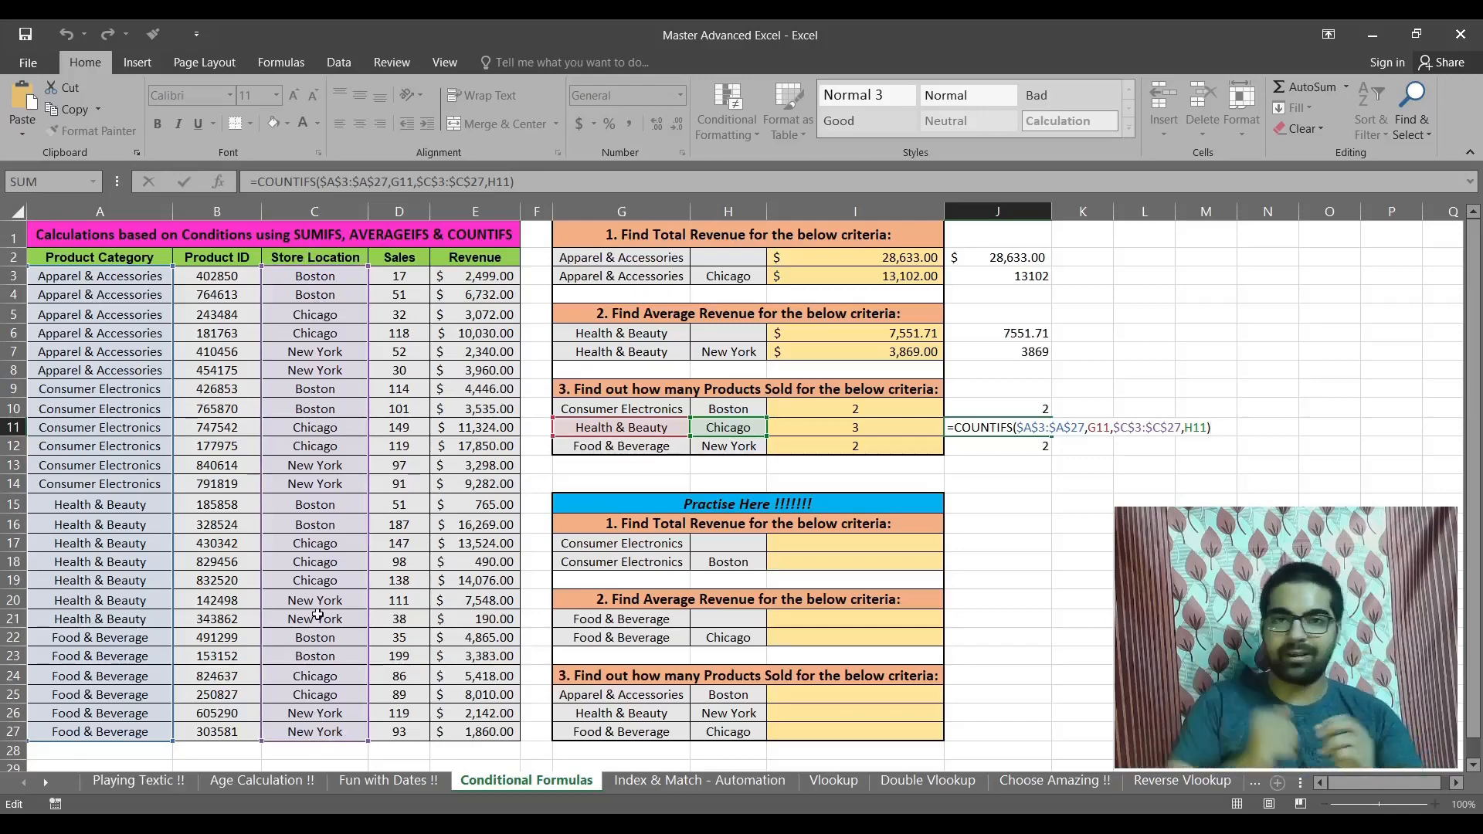
key(ctrl+Return)
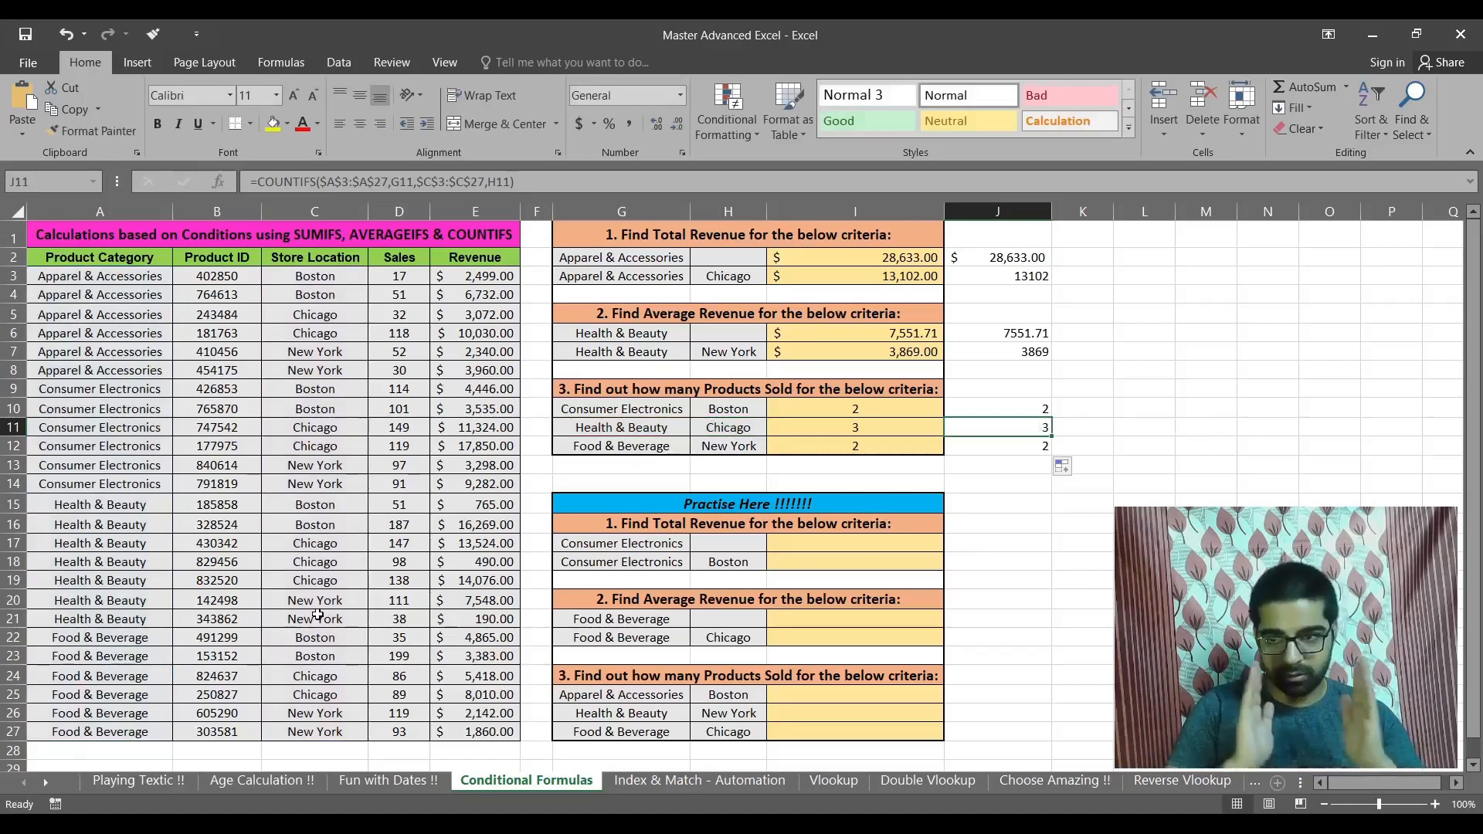
Clear the copied count formulas from J11:J12
key(shift+Down)
key(Delete)
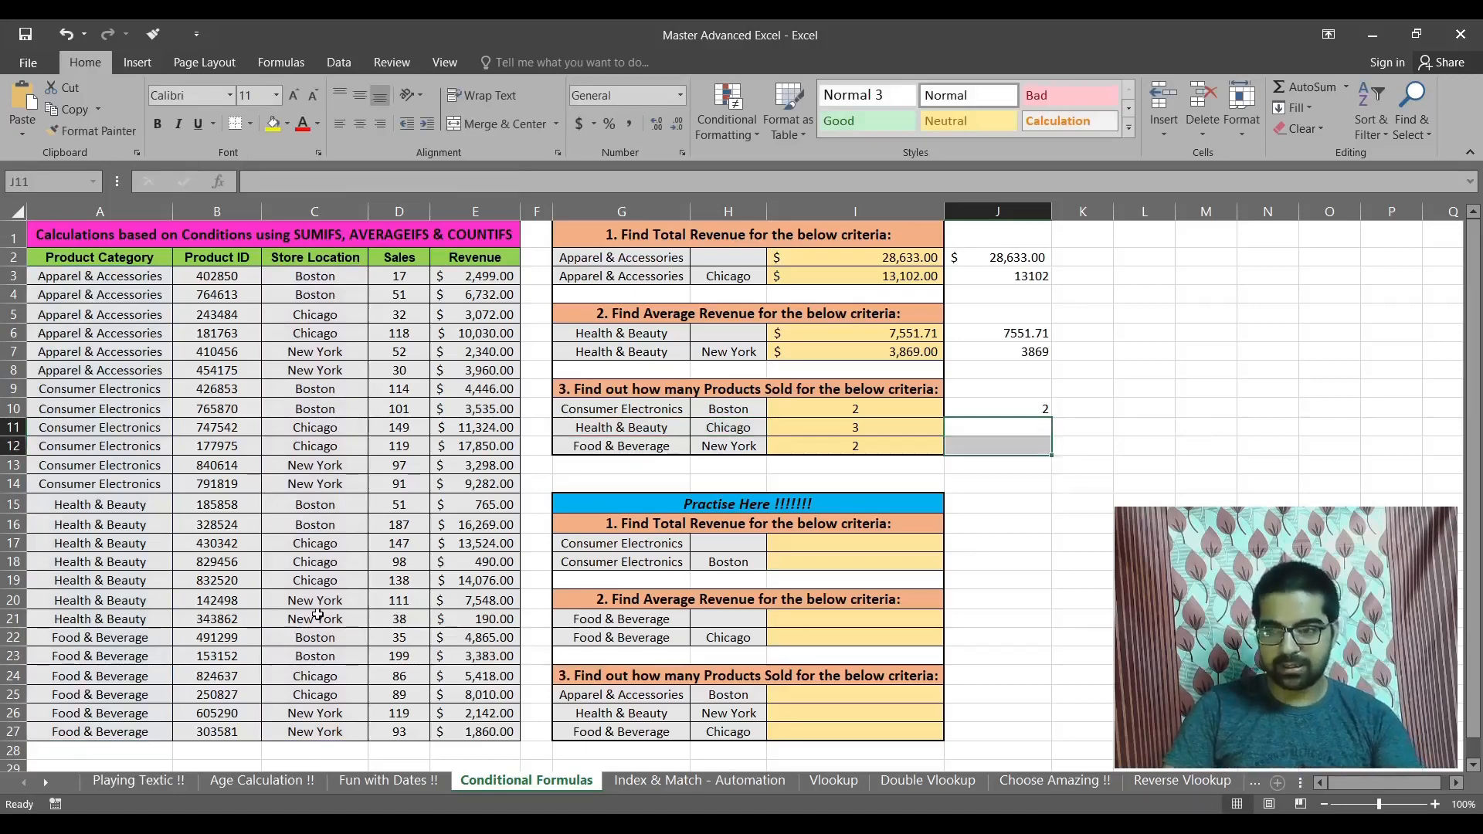
key(Up)
key(Down)
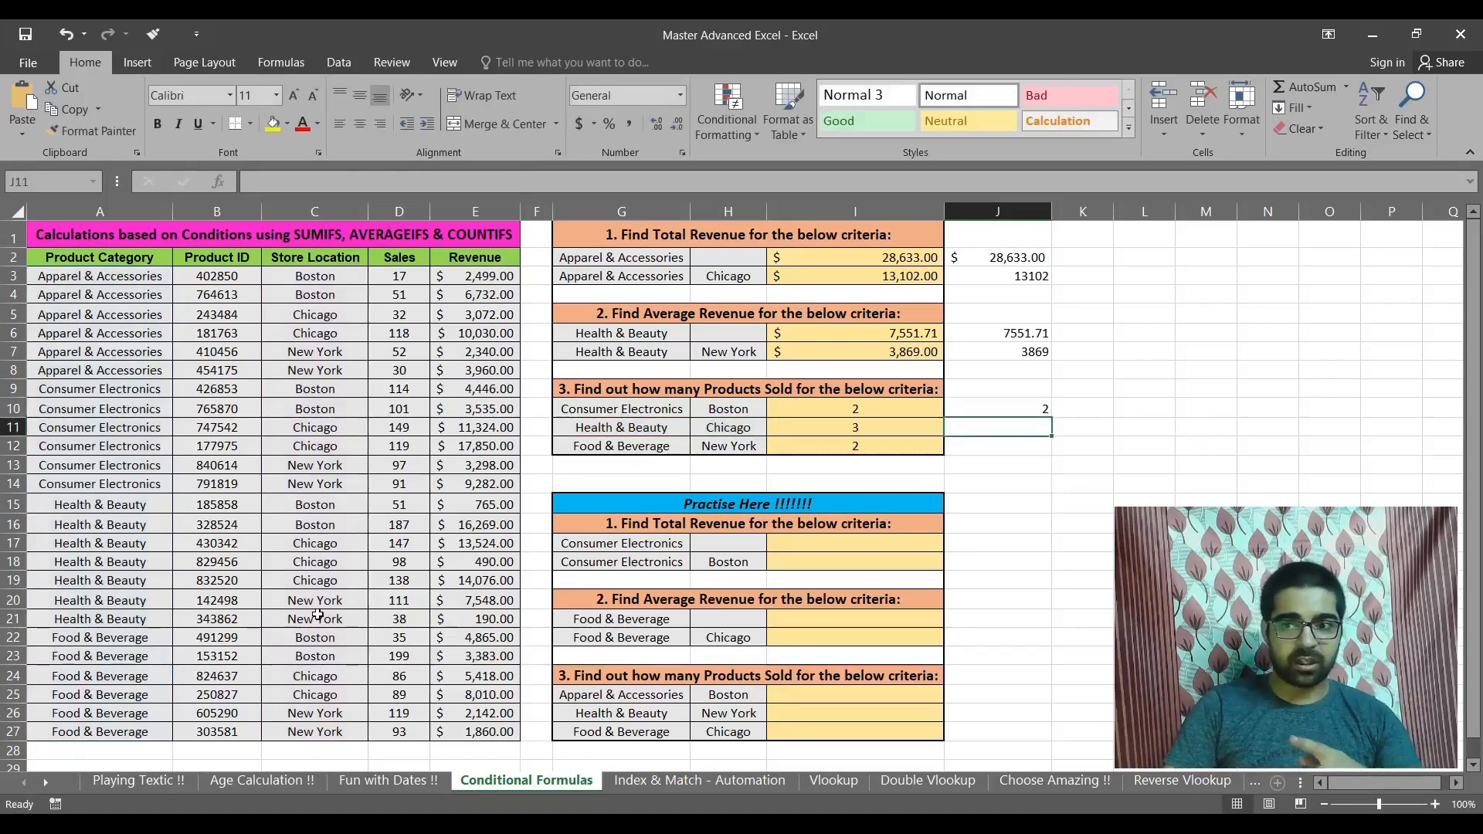
key(Down)
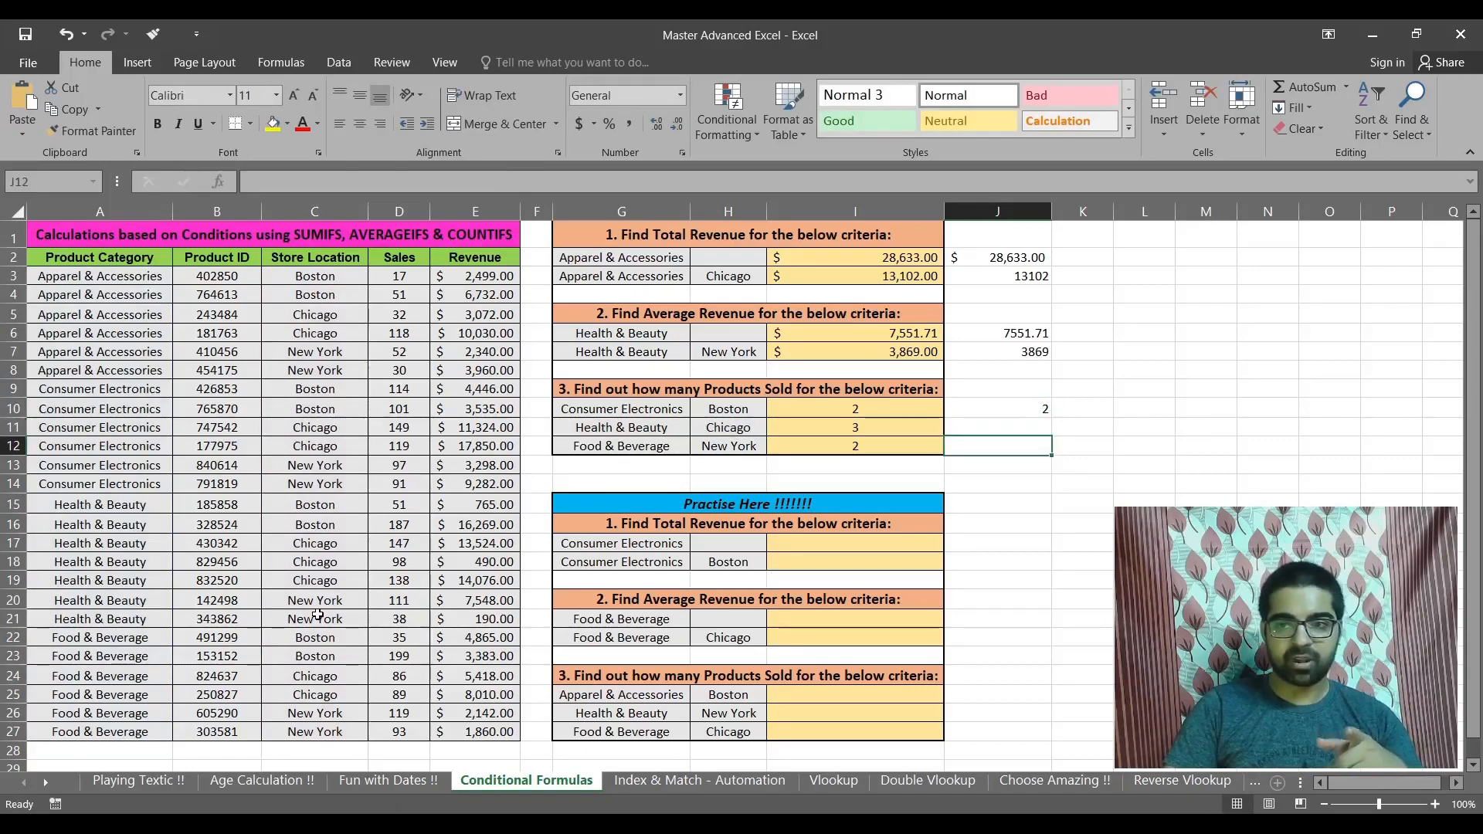
key(Up)
key(Up)
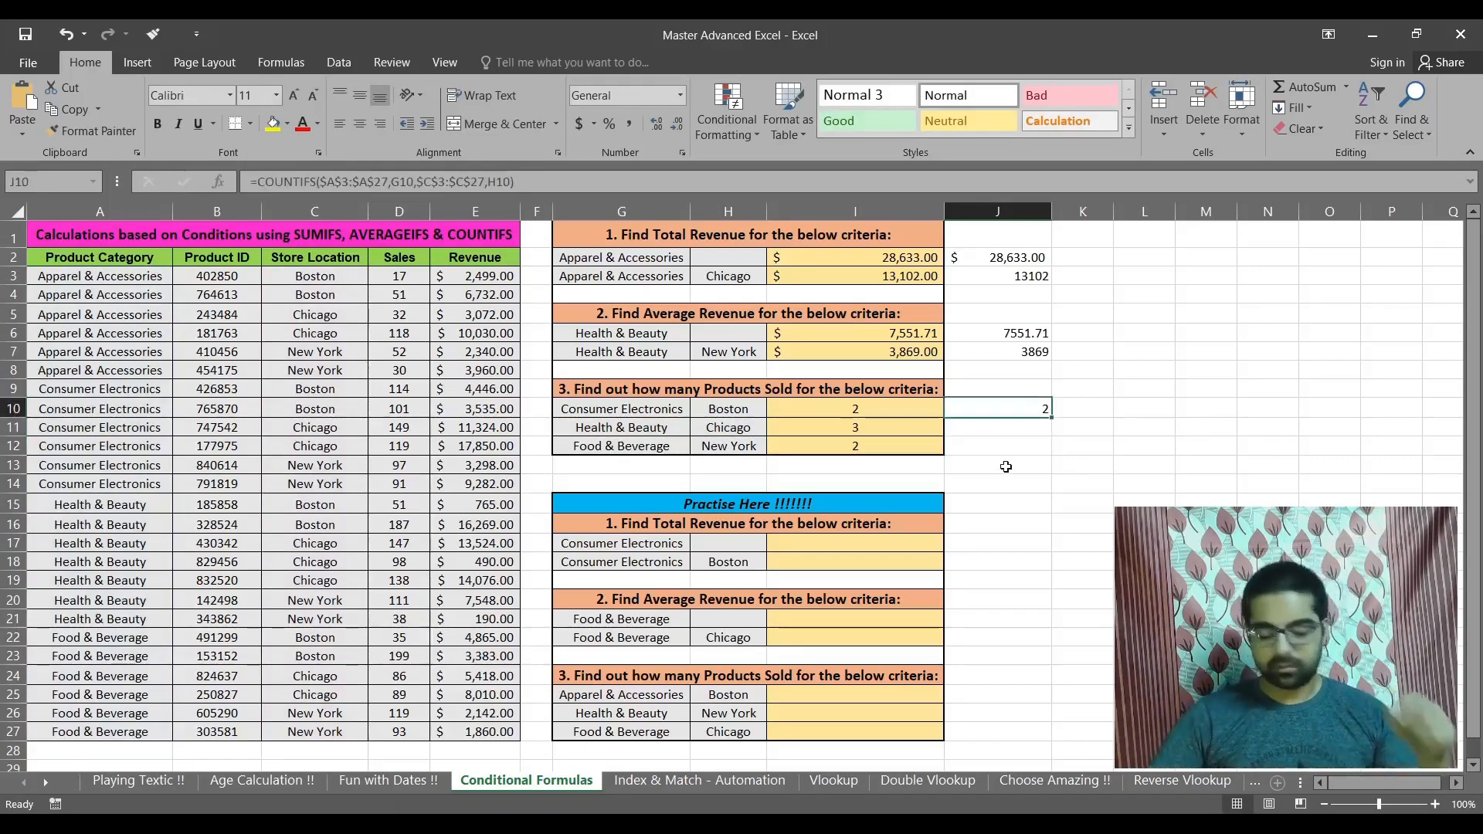
Undo the clearing of J11:J12 and select the counts in J10:J12
key(ctrl+z)
key(Up)
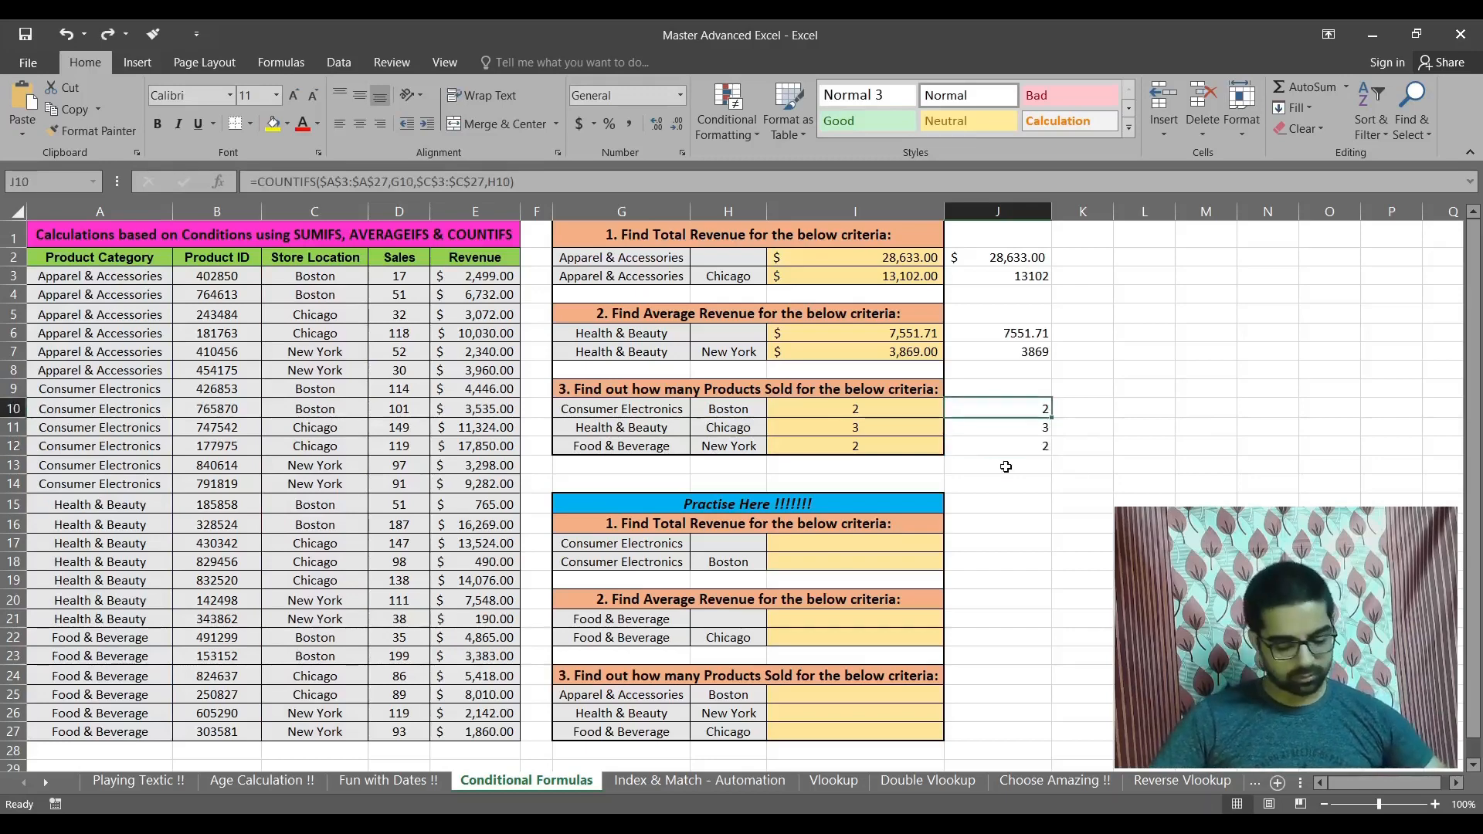
key(shift+Down)
key(shift+Down)
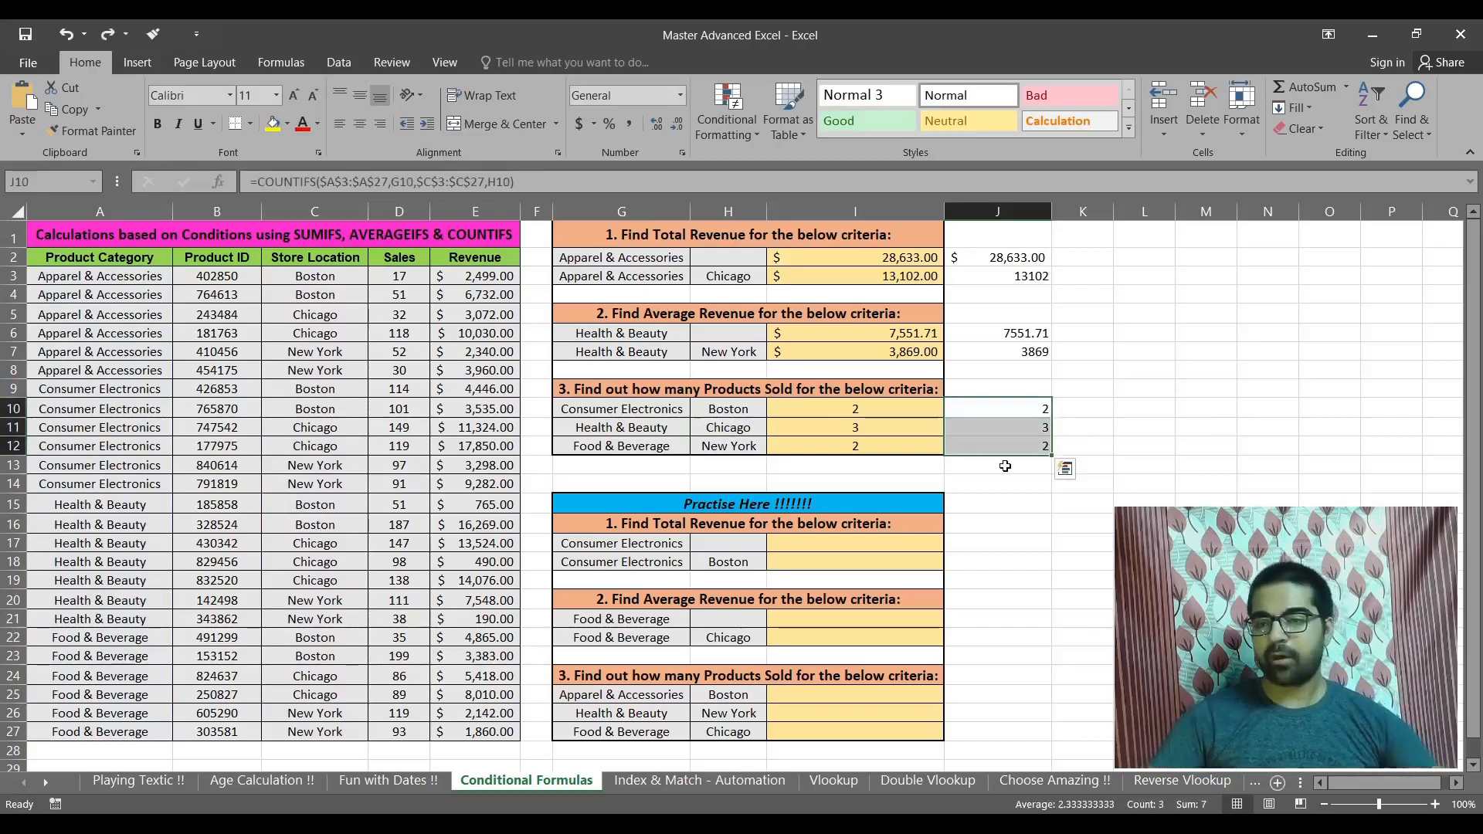
Check the Consumer Electronics Boston count in J10 against rows 9–14, and examine the Health & Beauty rows 15–21
click(974, 575)
click(1004, 405)
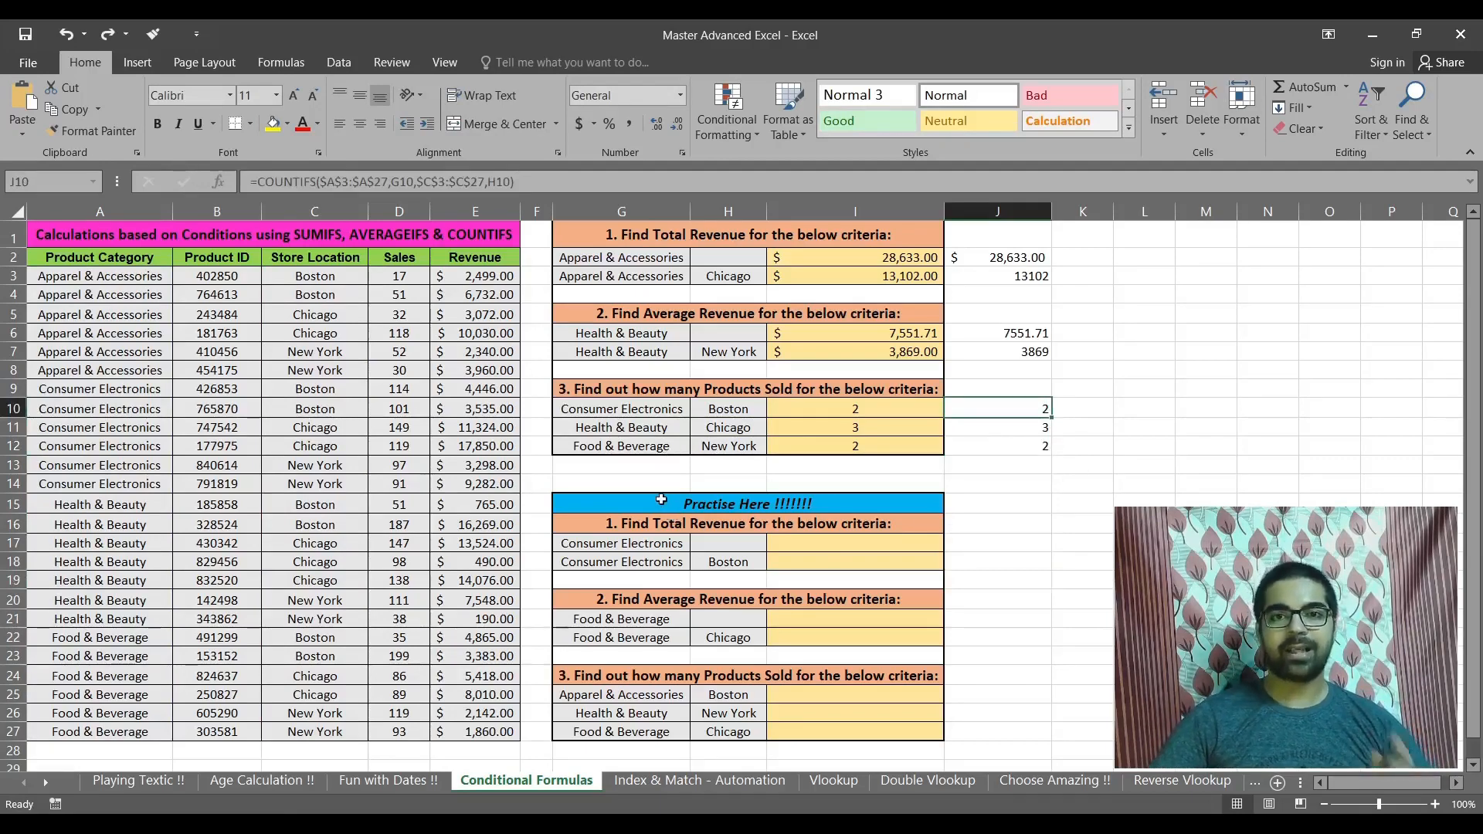
drag(632, 411, 699, 411)
drag(6, 389, 24, 484)
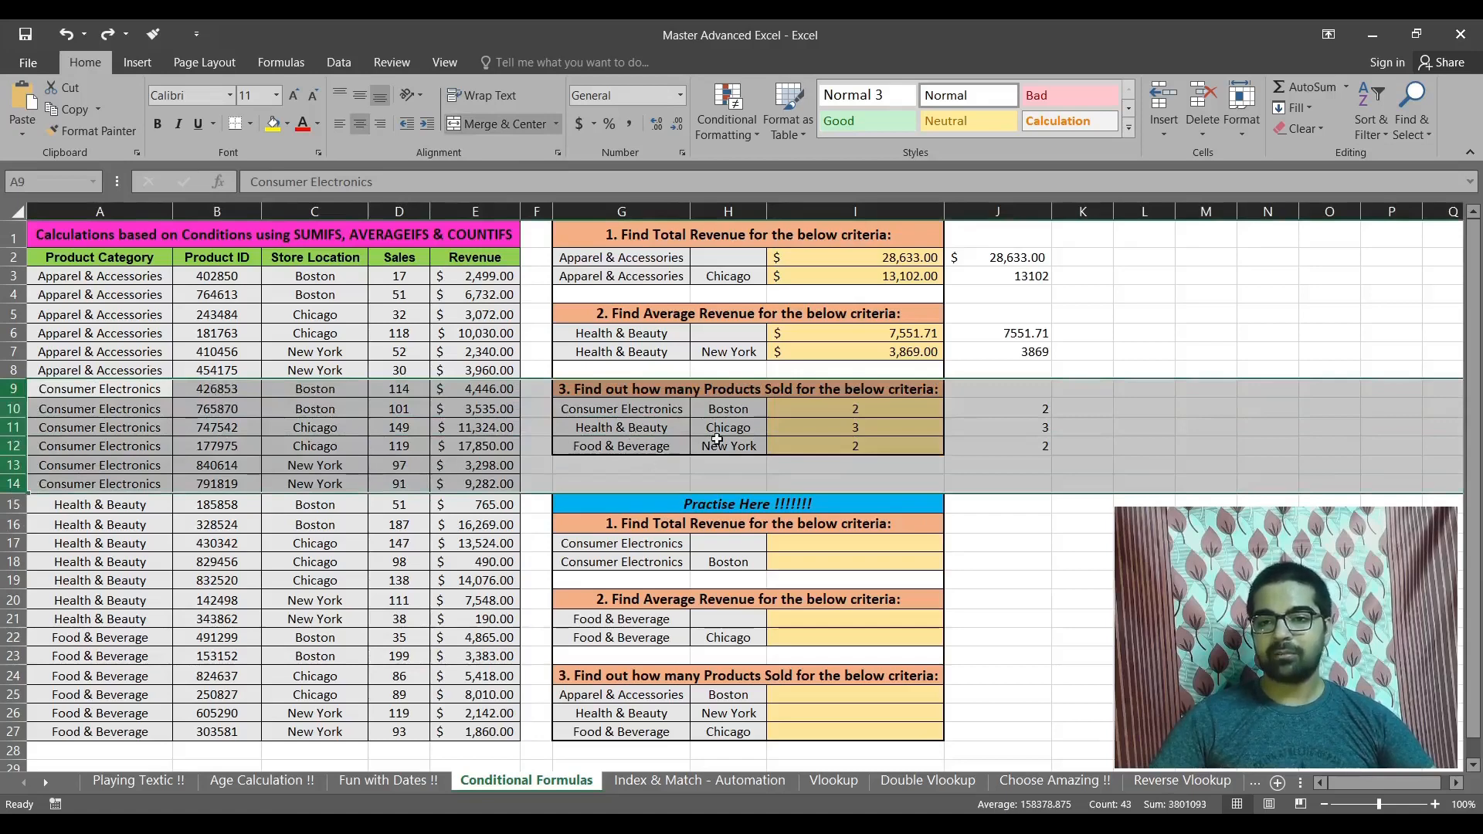
drag(10, 504, 4, 618)
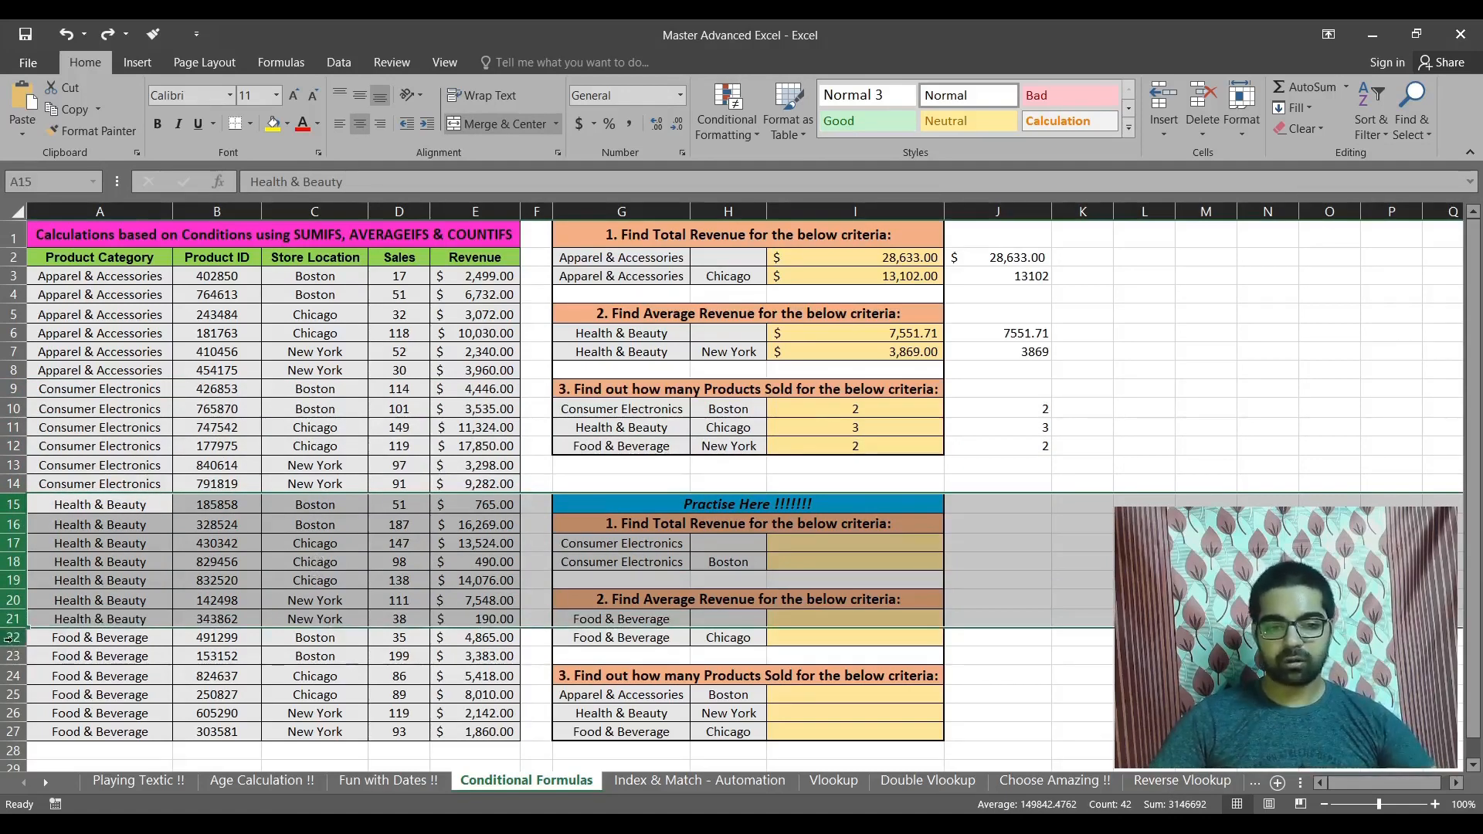
Check the Food & Beverage New York count in J12 against rows 22–27, and select the results in column J
drag(19, 638, 139, 756)
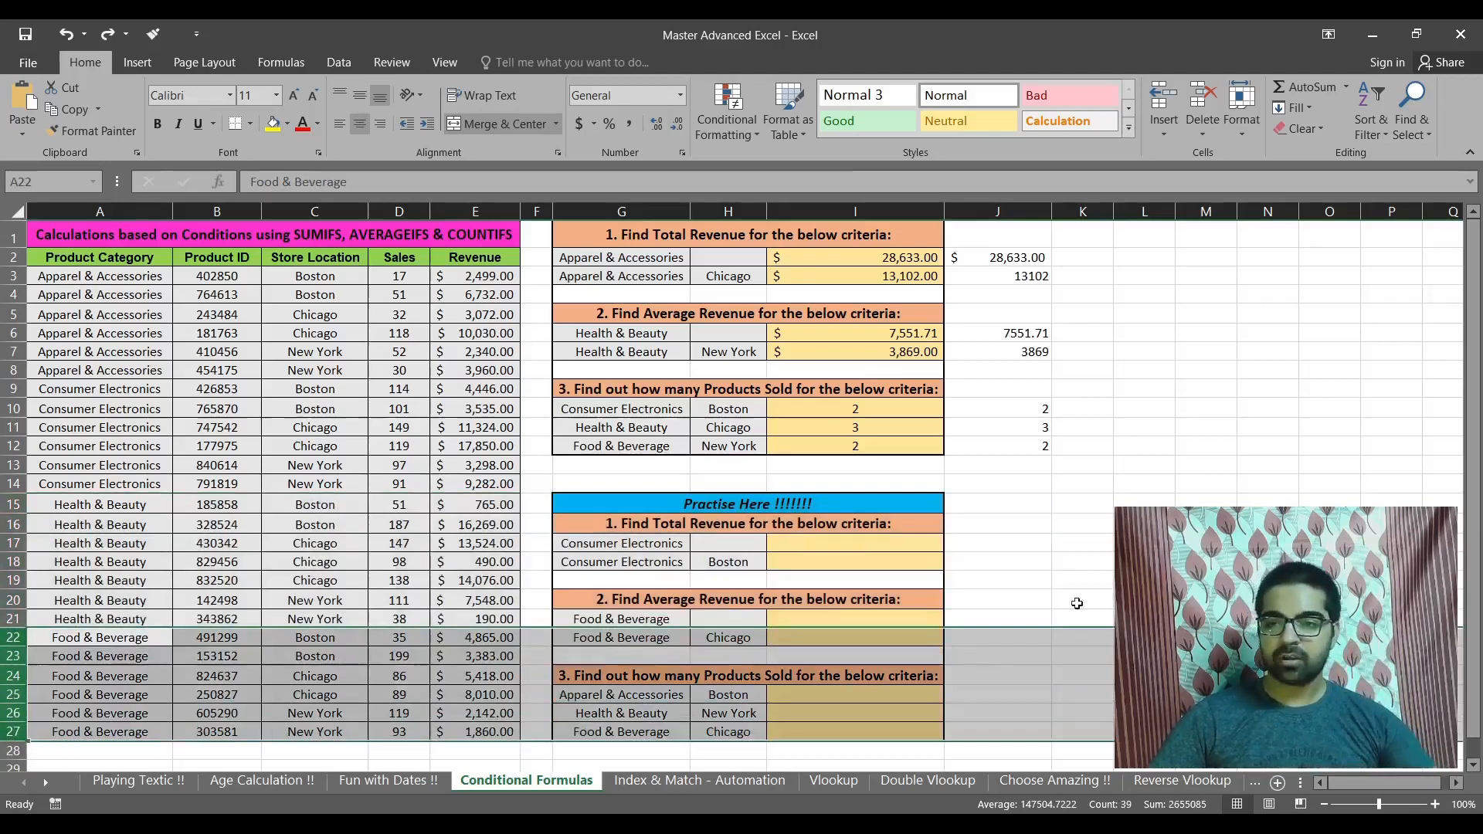
click(1032, 447)
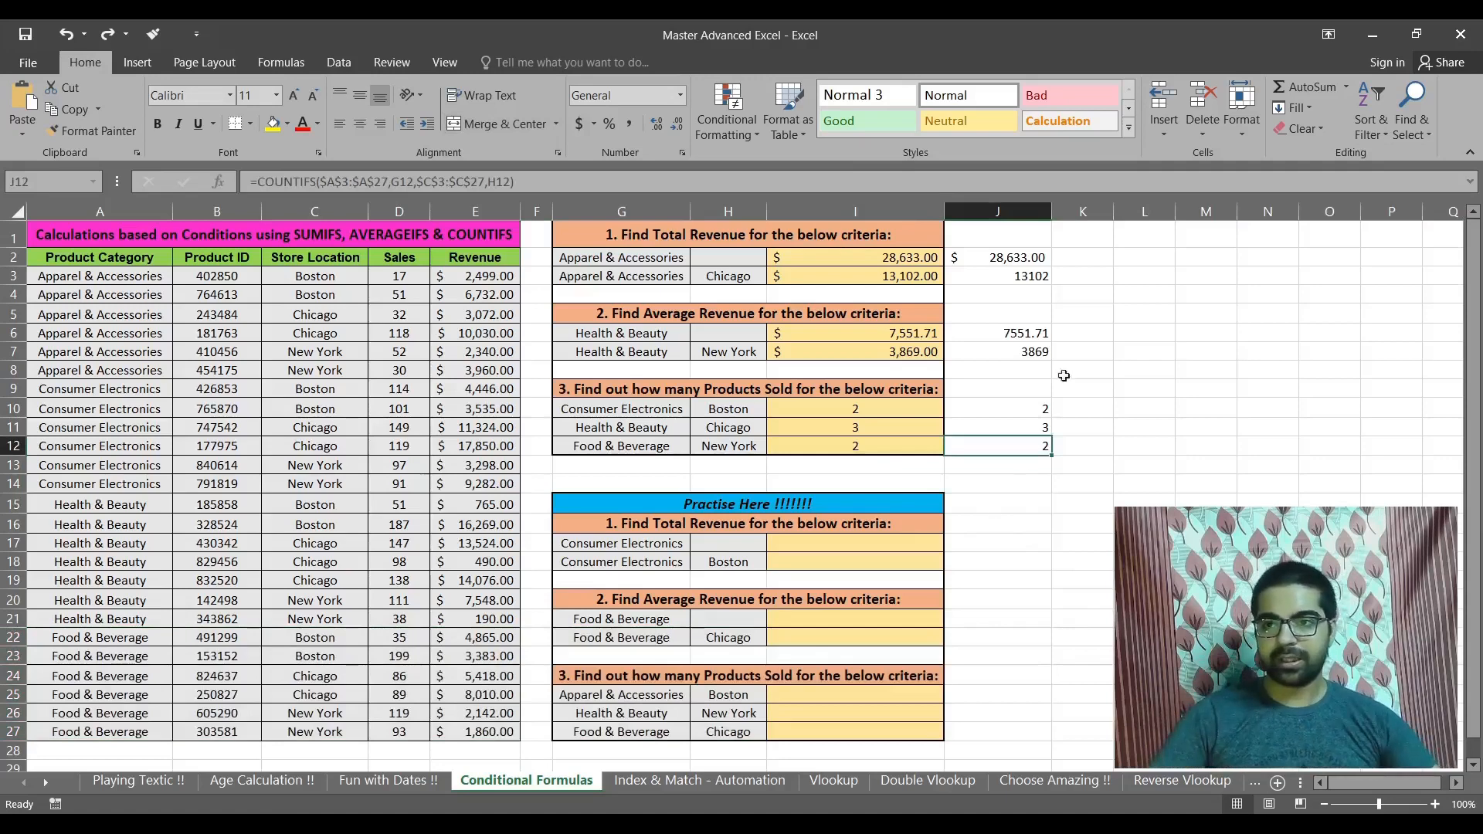
click(1014, 215)
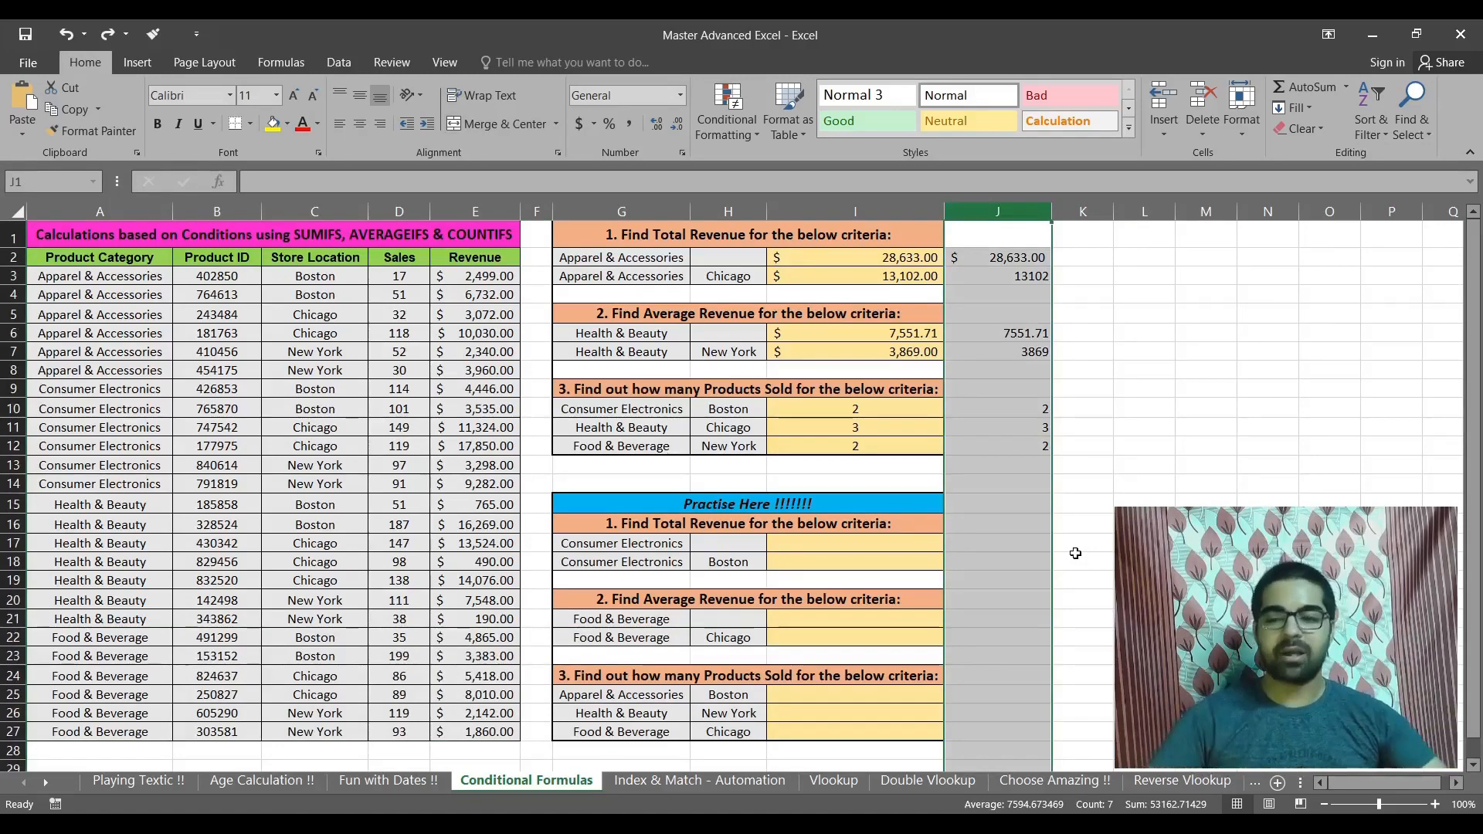
Examine the practice block G15:I27, its blank total and average revenue cells, and the Consumer Electronics source rows 9–14
drag(743, 506, 771, 725)
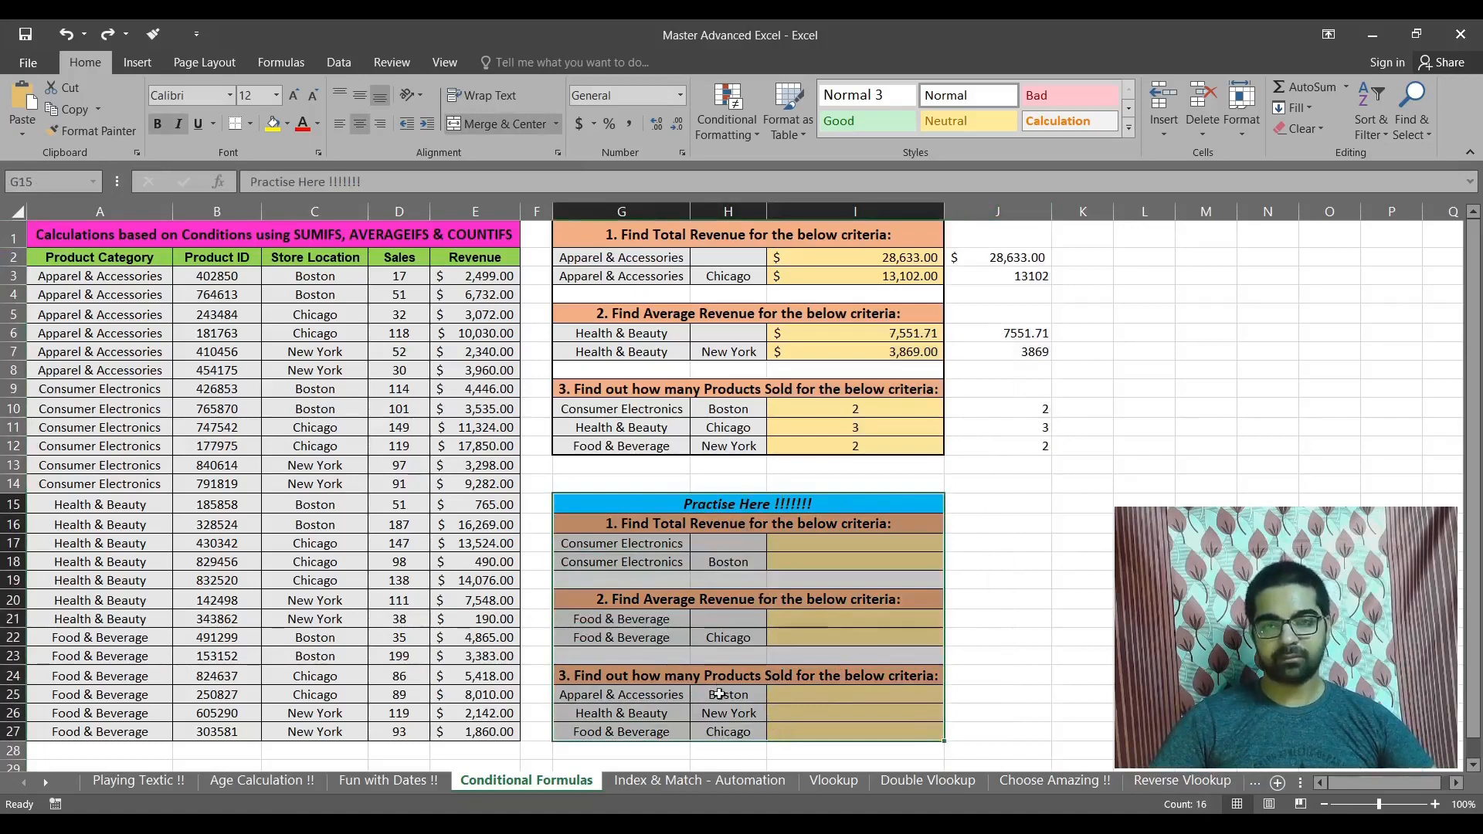
click(811, 544)
click(806, 566)
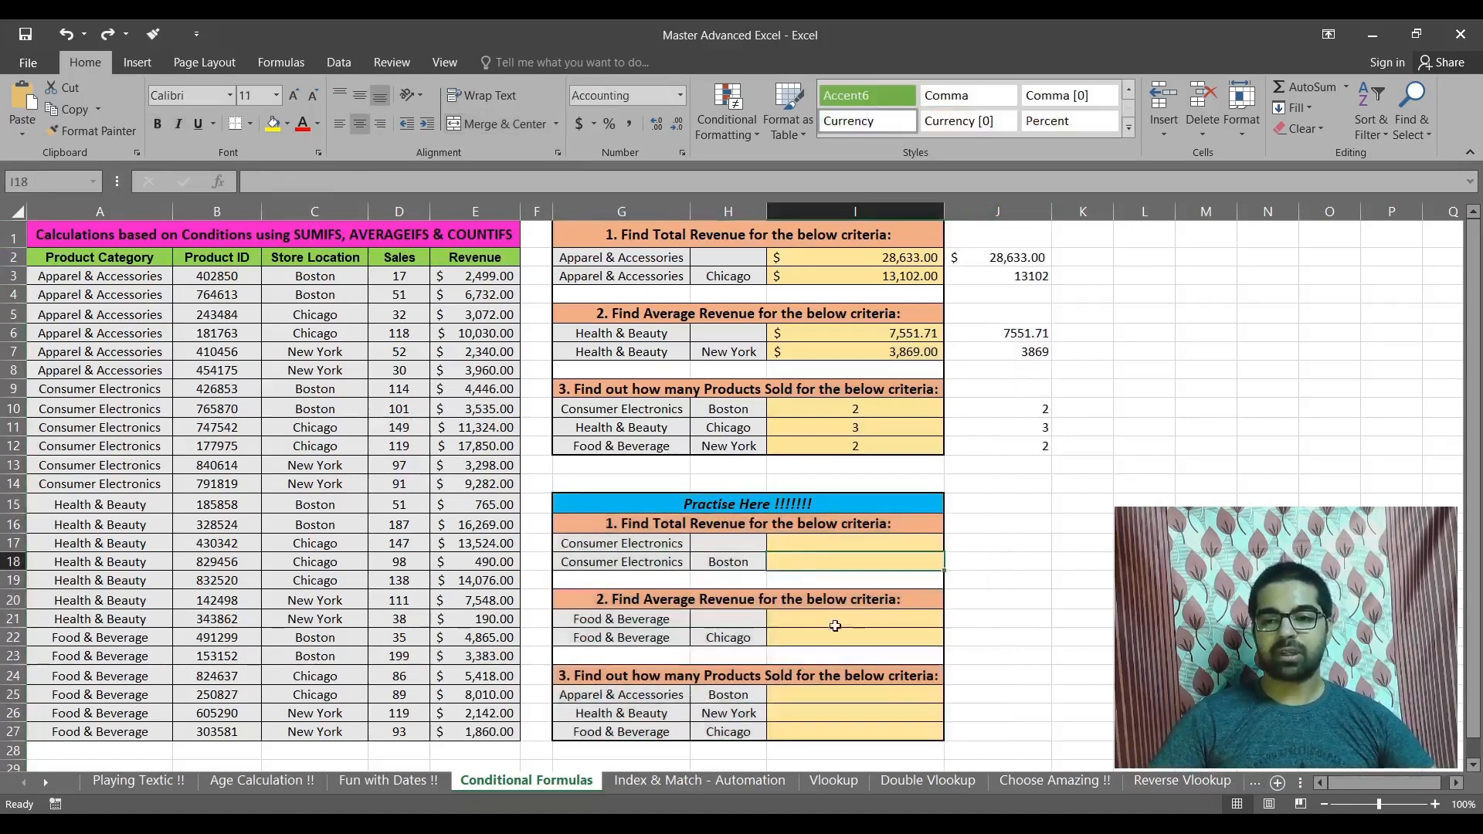
click(834, 624)
click(825, 637)
click(808, 541)
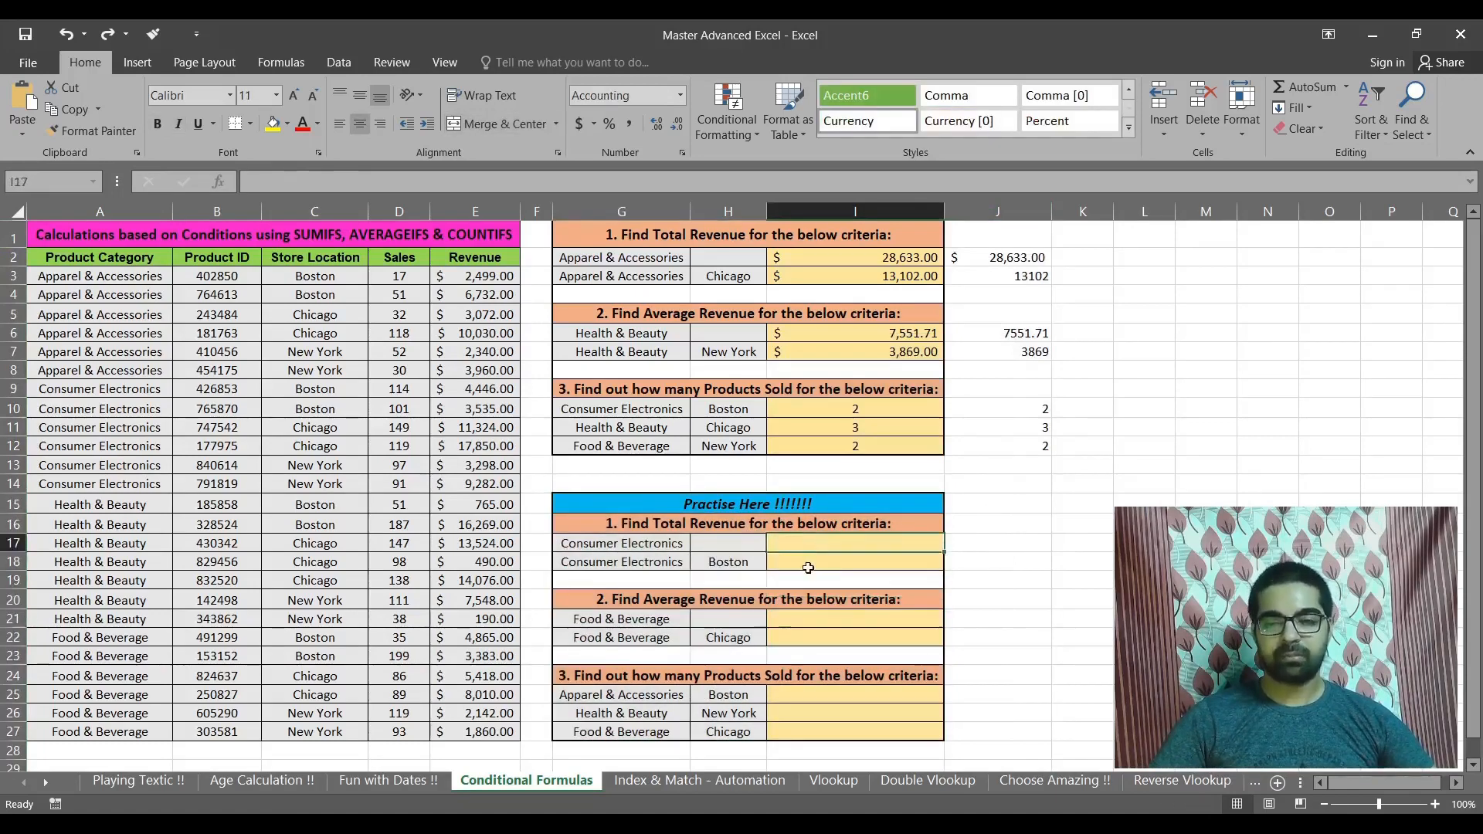
click(808, 564)
drag(17, 389, 16, 483)
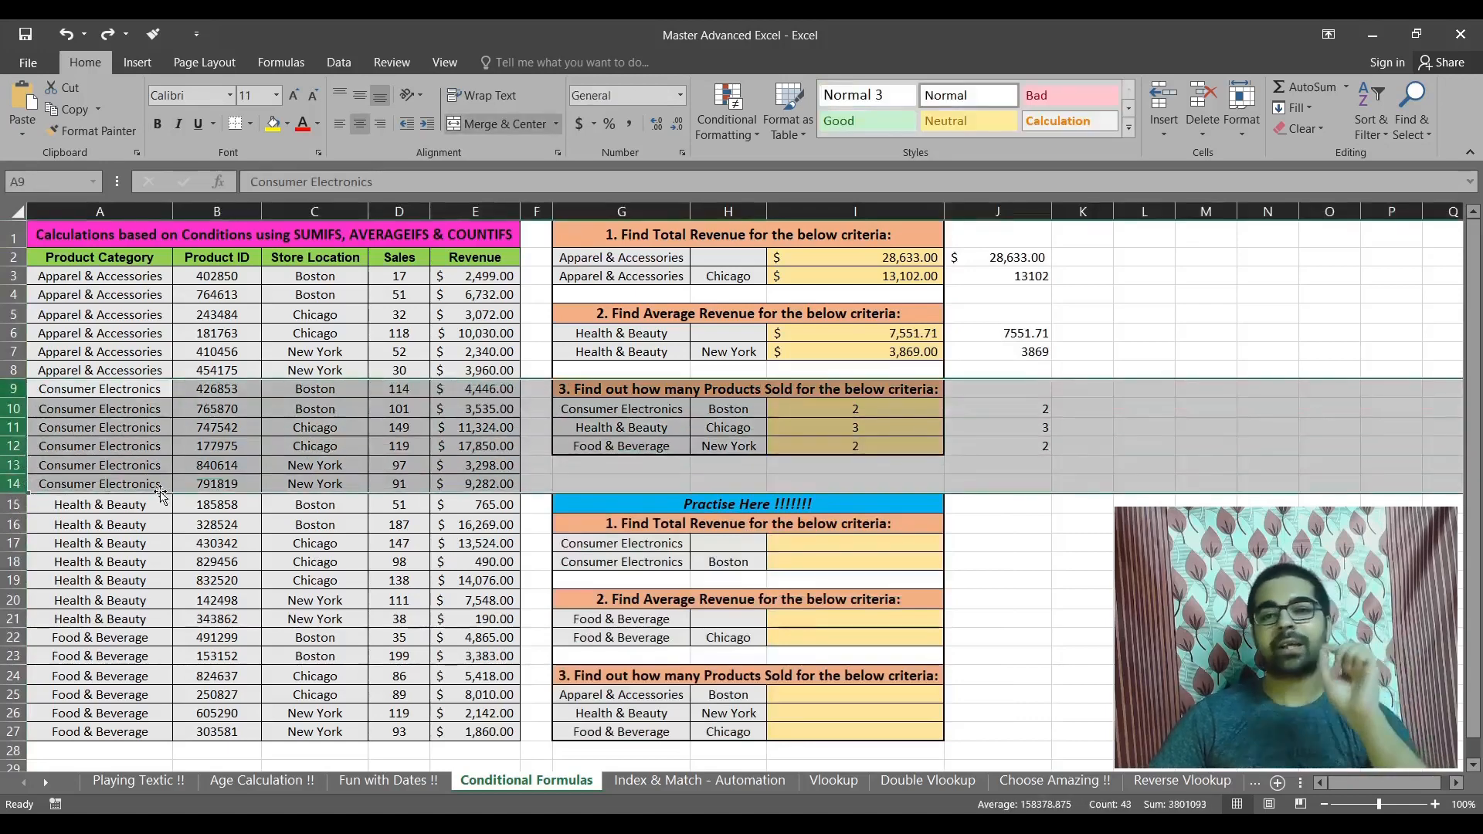